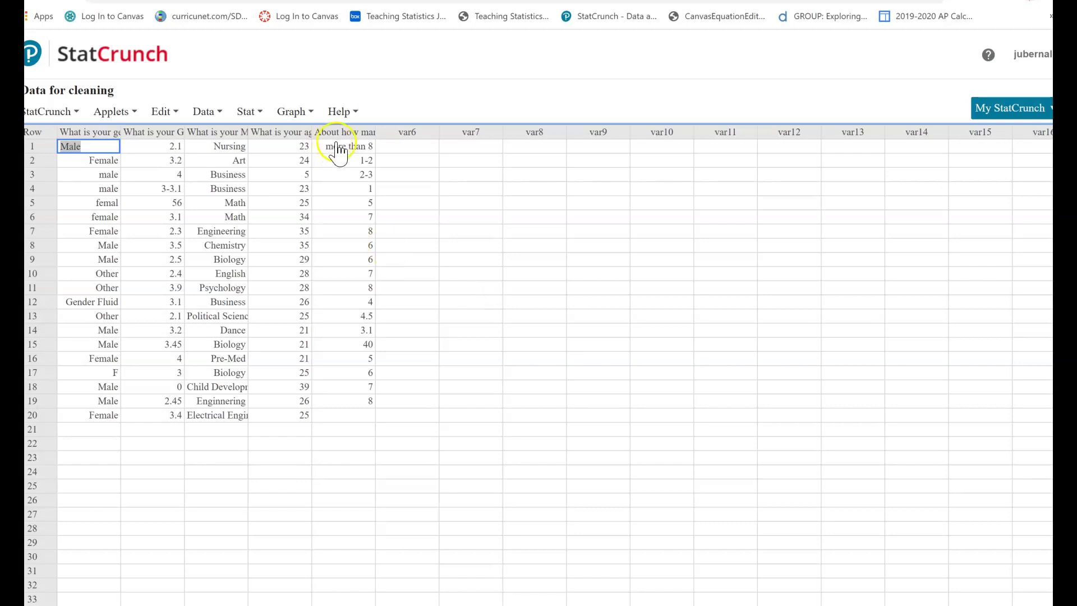
Step: Widen the data columns so the full survey questions in their headers can be read
drag(121, 132, 230, 132)
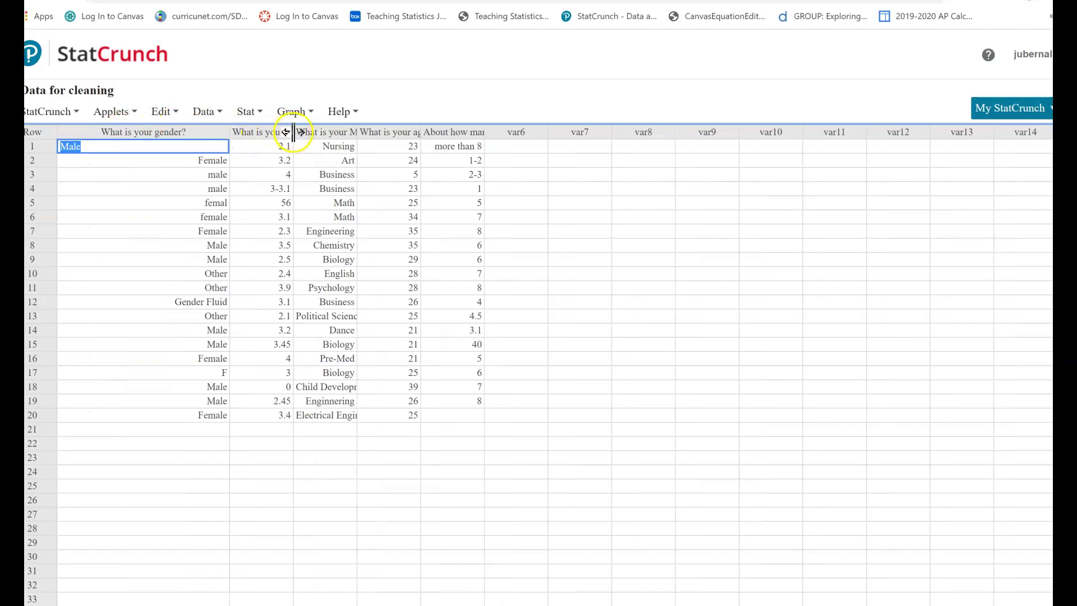
drag(293, 132, 913, 132)
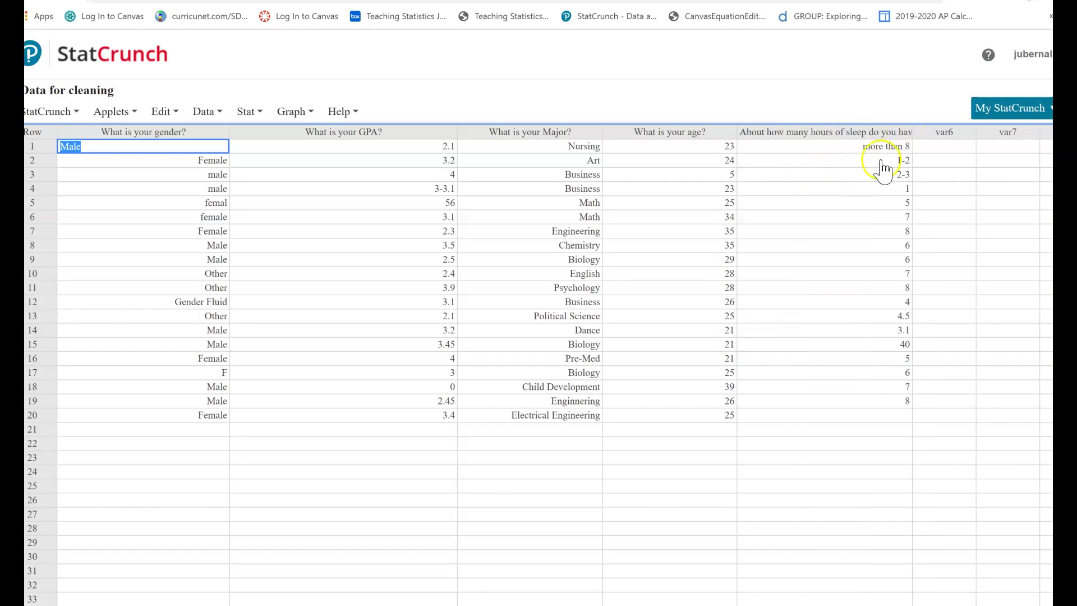
Step: Rename the gender question column as Gender and the GPA question column as Gpa
click(147, 132)
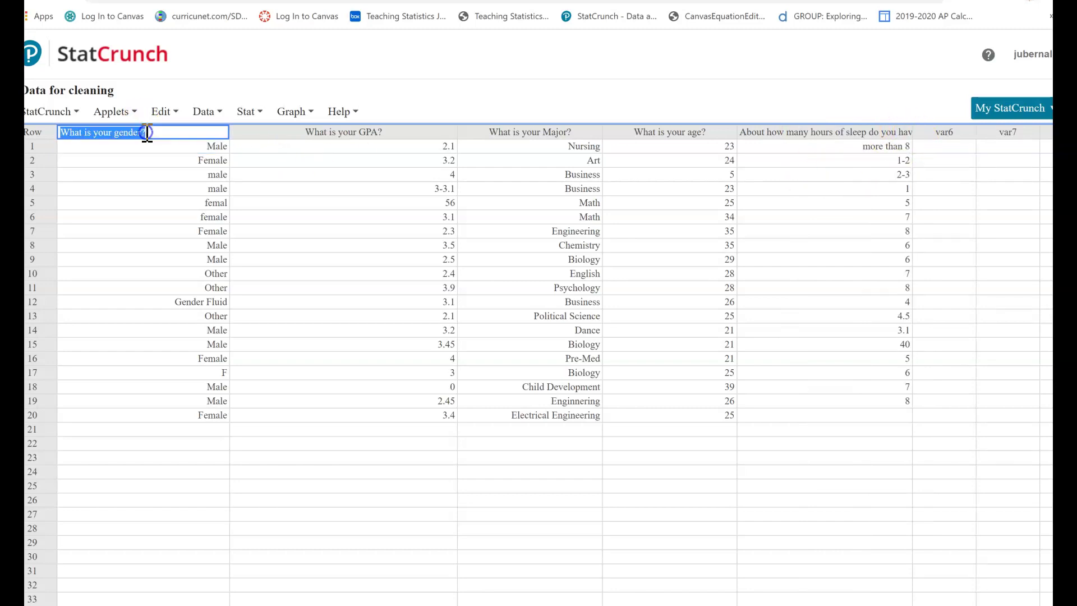
click(363, 133)
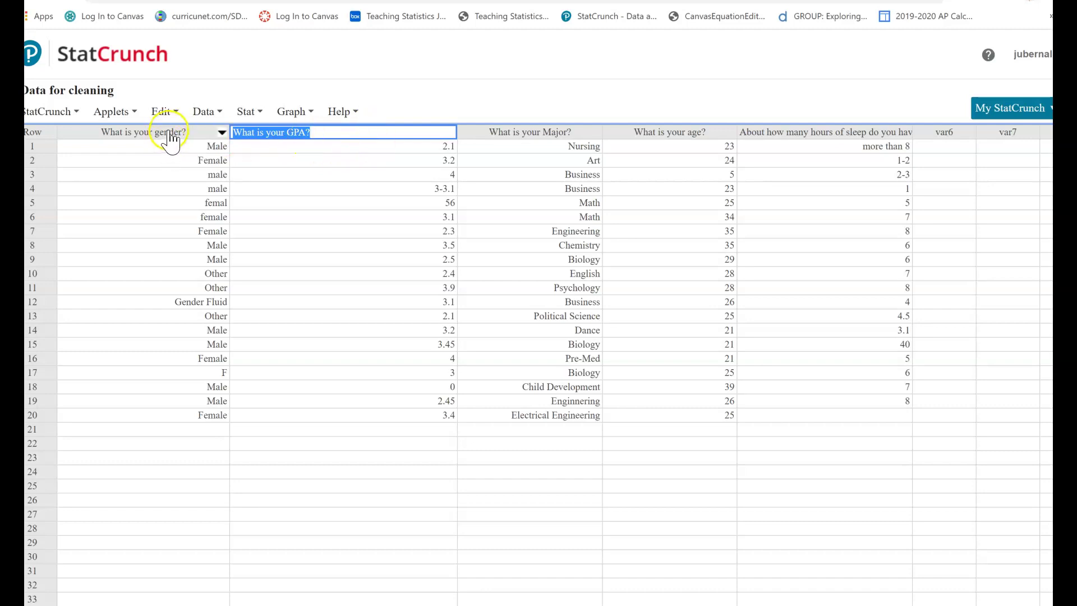
click(166, 135)
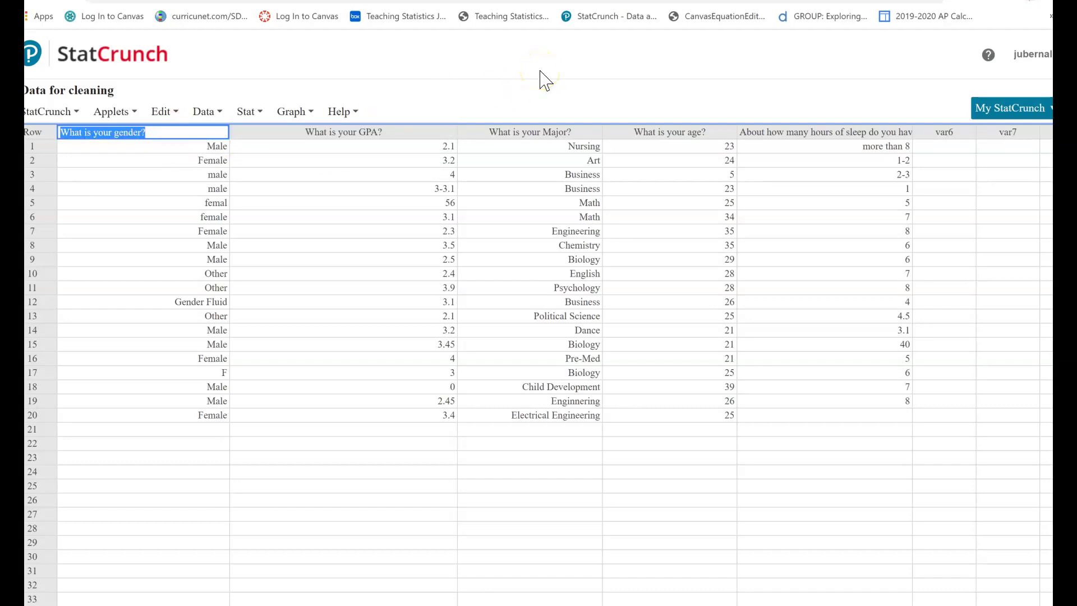
text(Gender)
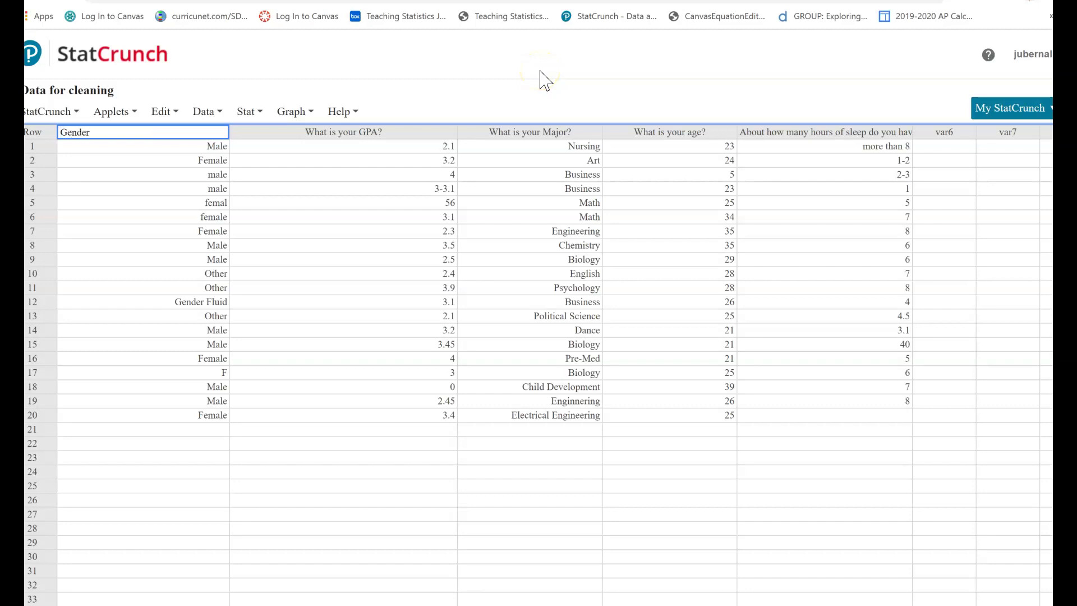
key(Tab)
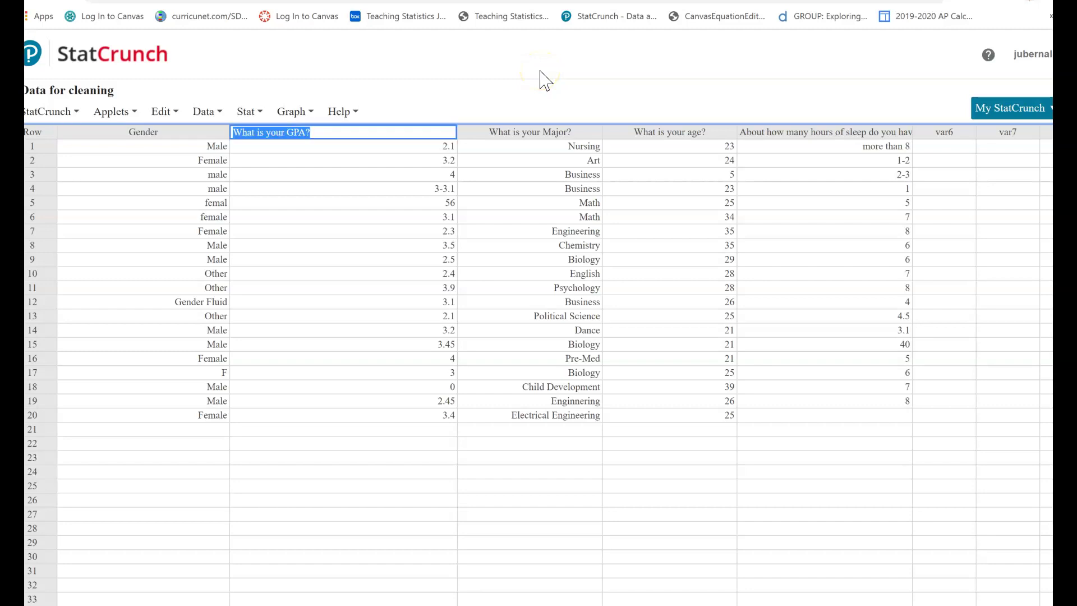
text(Gpa)
key(Tab)
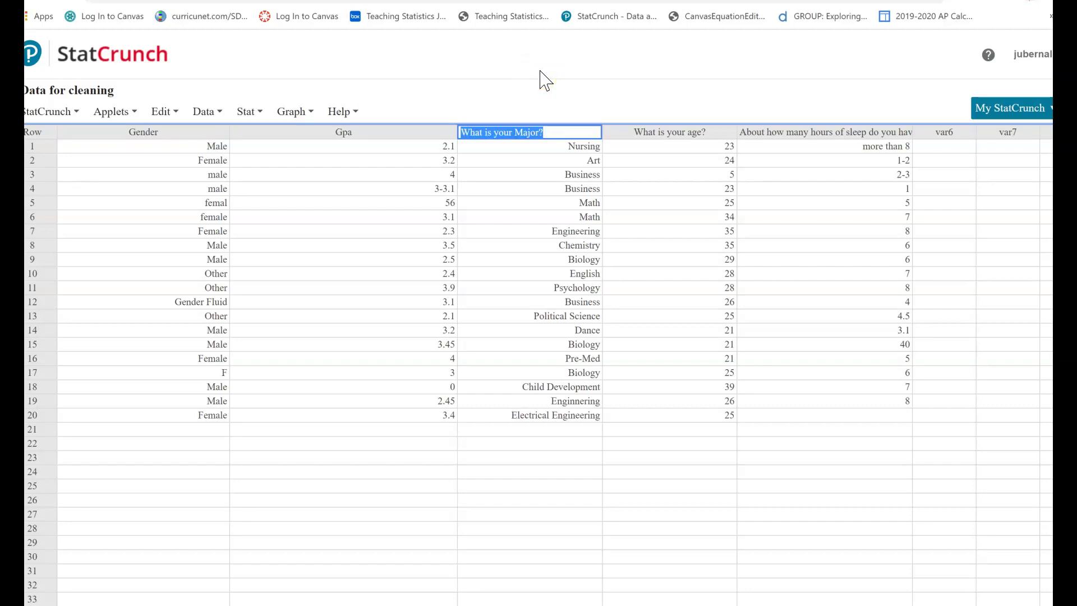
Step: Rename the major, age and sleep question columns as Major, Age and Hours of Sleep
text(Major)
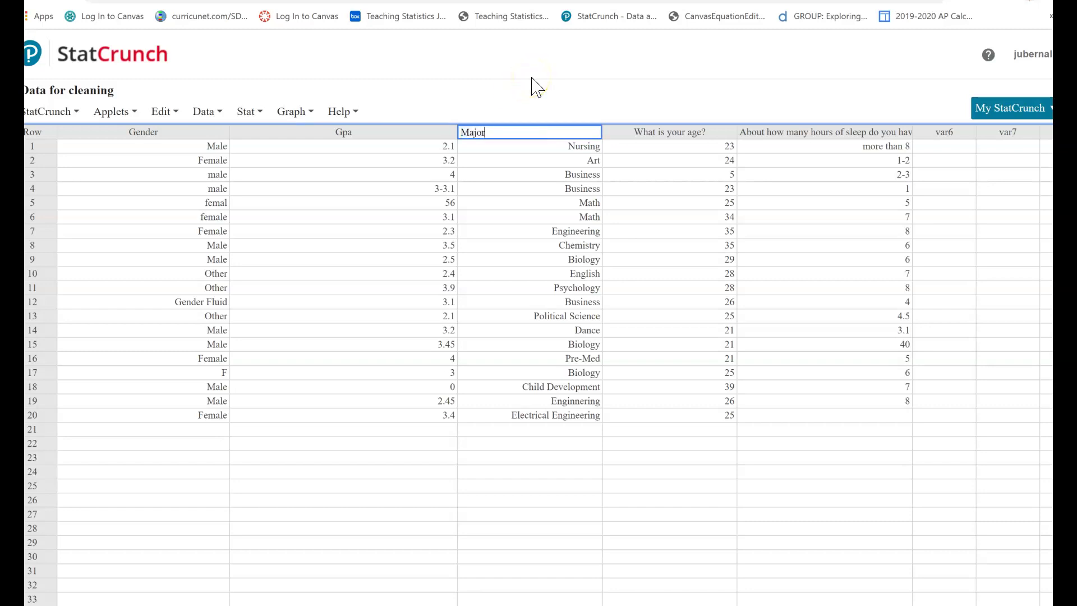
key(Tab)
text(Ag)
key(Tab)
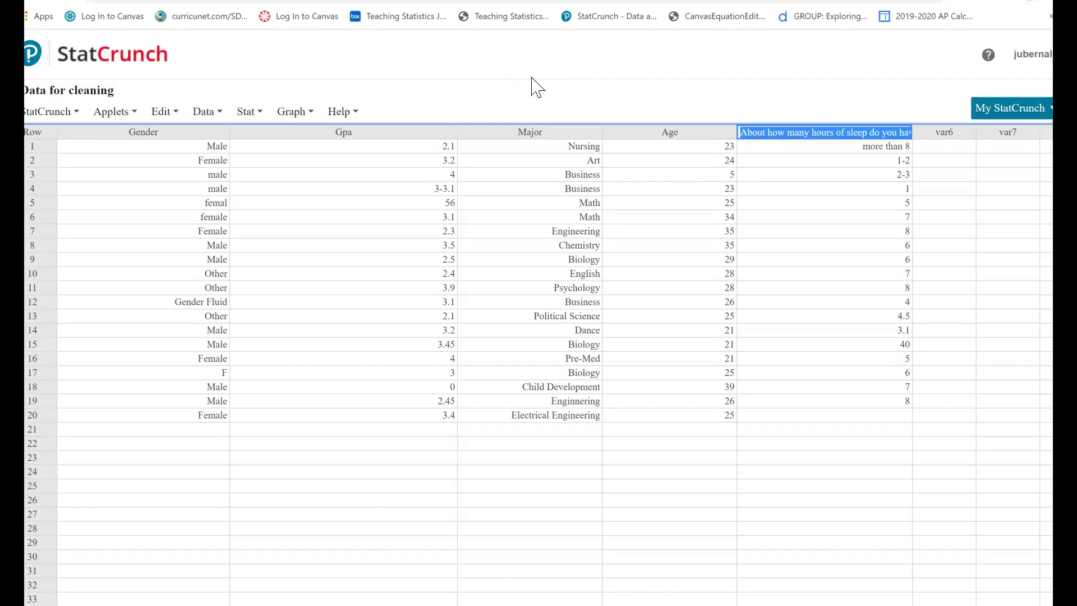
text(HOur)
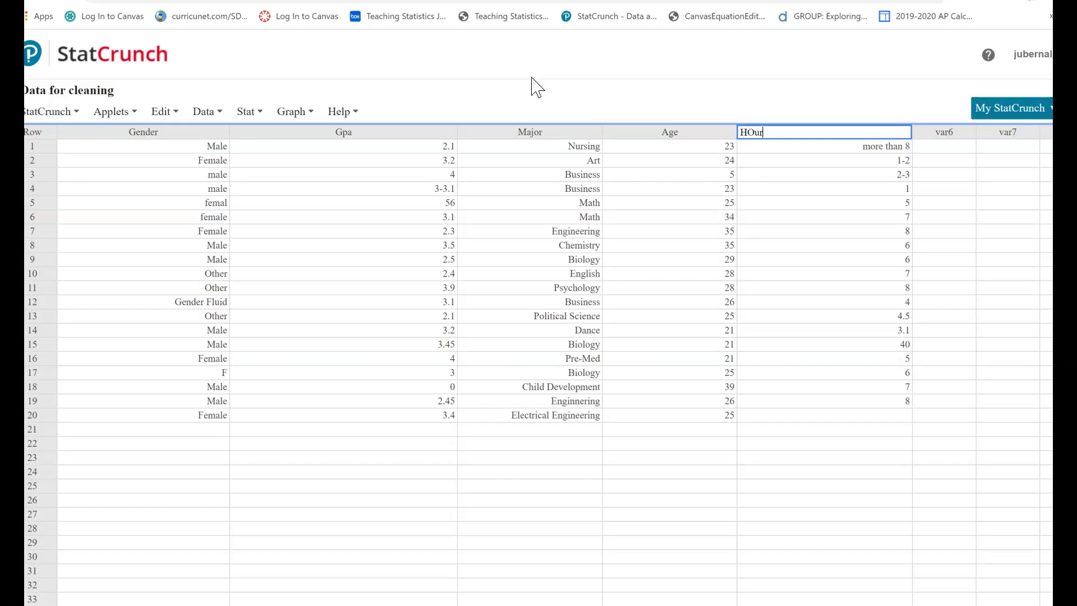
text(s of Sleep)
key(Return)
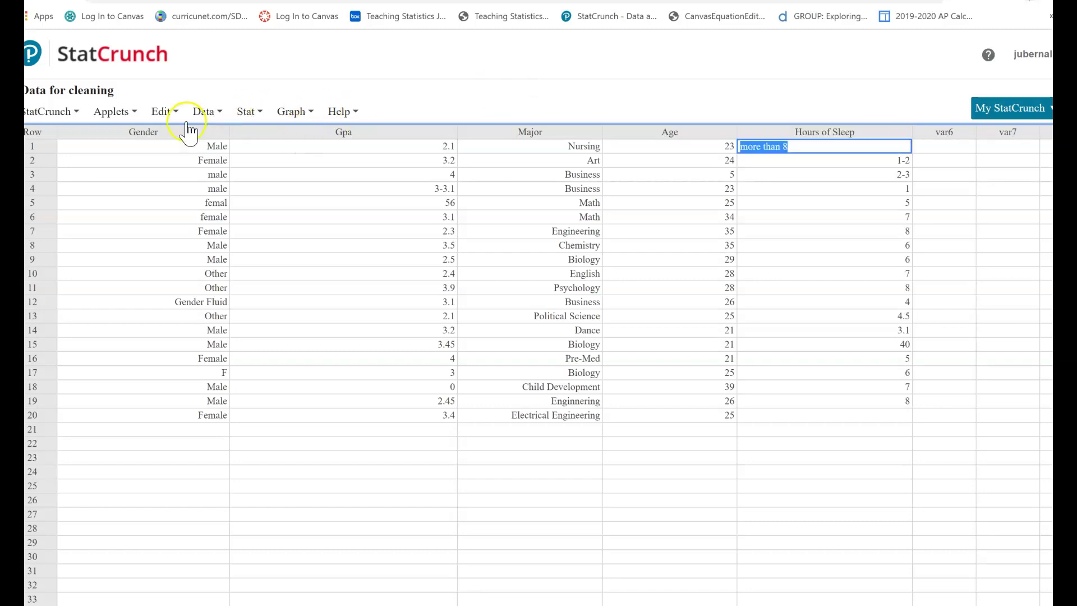
Step: Narrow the Gender, Gpa, Major, Age and Hours of Sleep columns to suit their short names
drag(229, 132, 183, 131)
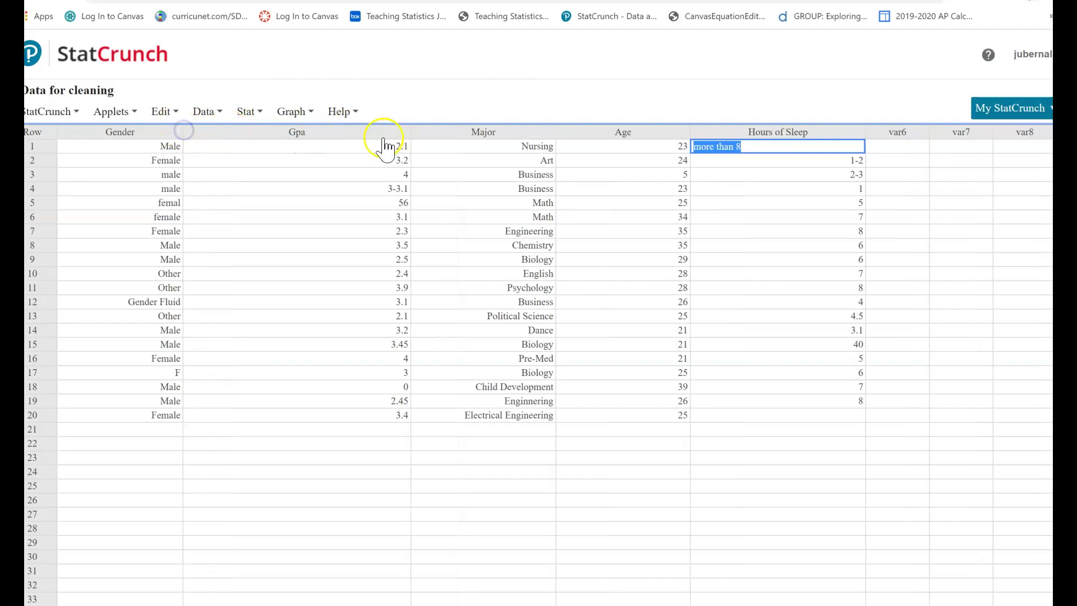
drag(412, 135, 317, 136)
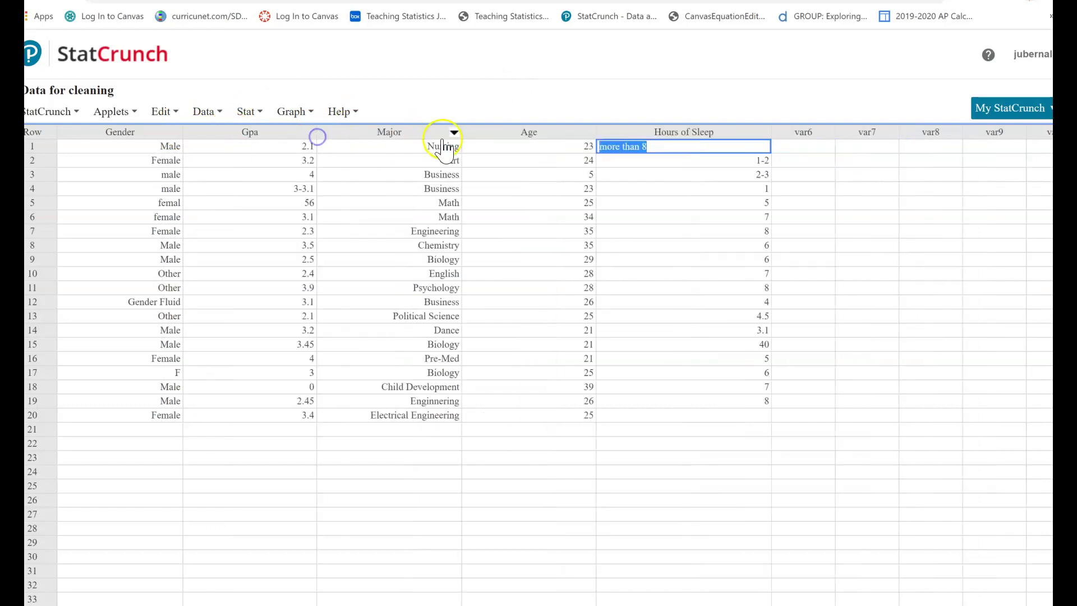
drag(461, 135, 417, 123)
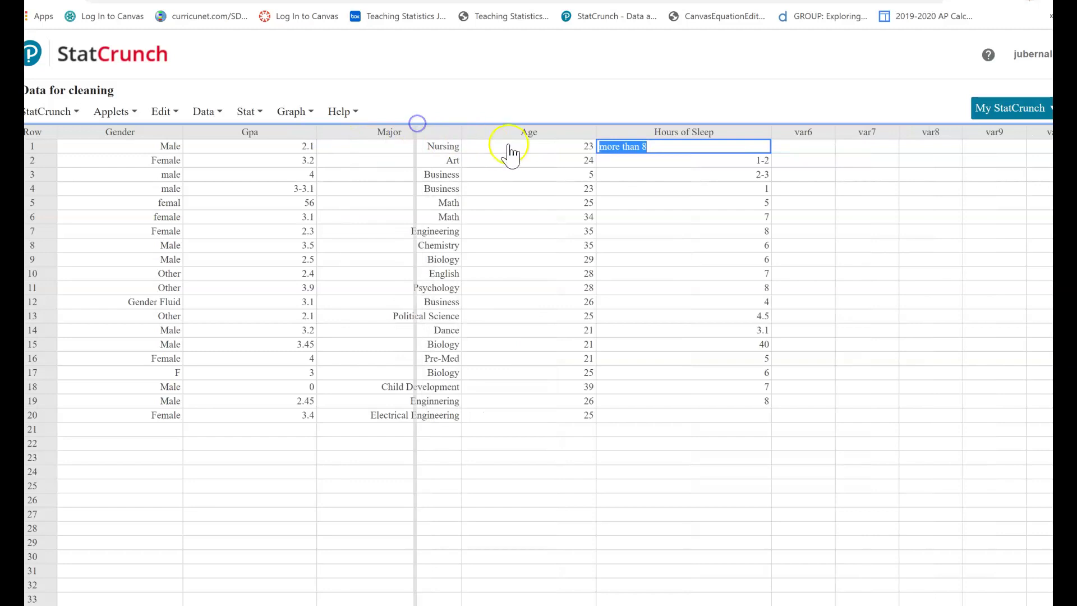
drag(549, 132, 515, 132)
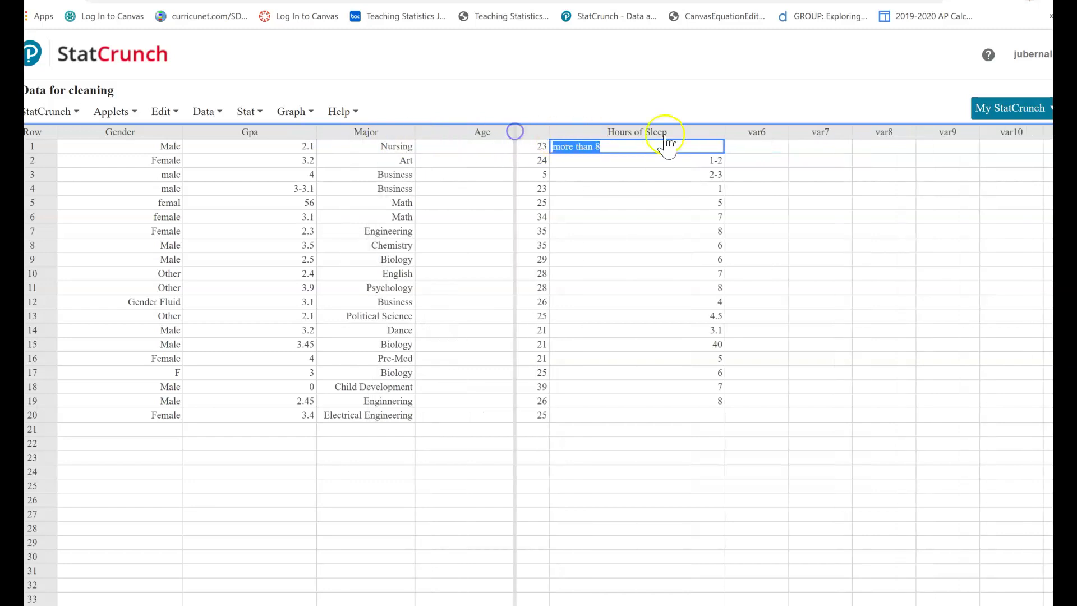
drag(689, 130, 651, 128)
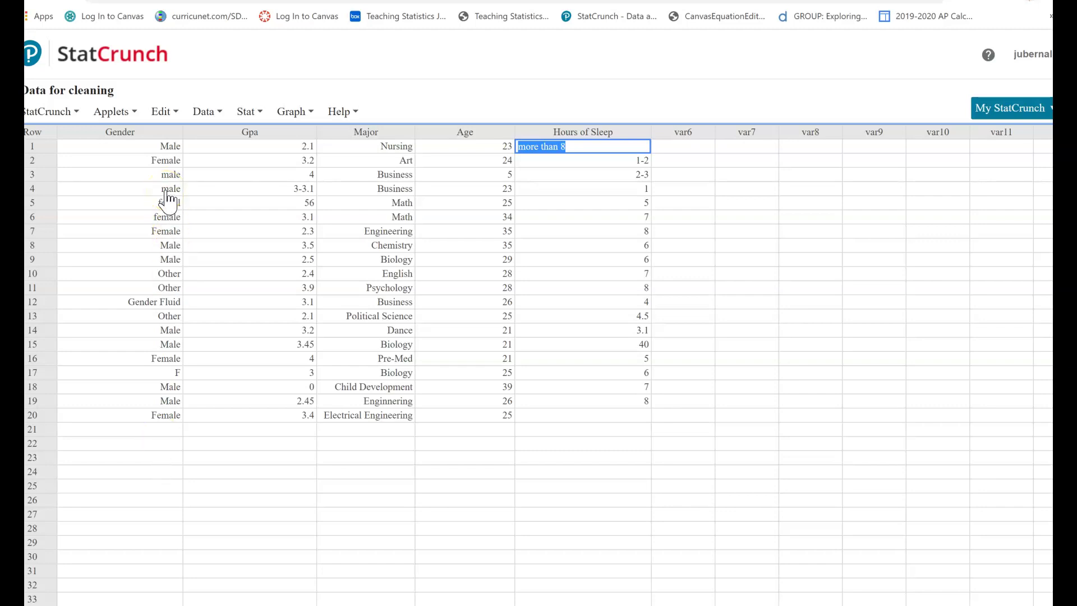
Step: Create a frequency bar plot with data from the Gender column
mouse_move(133, 139)
click(313, 113)
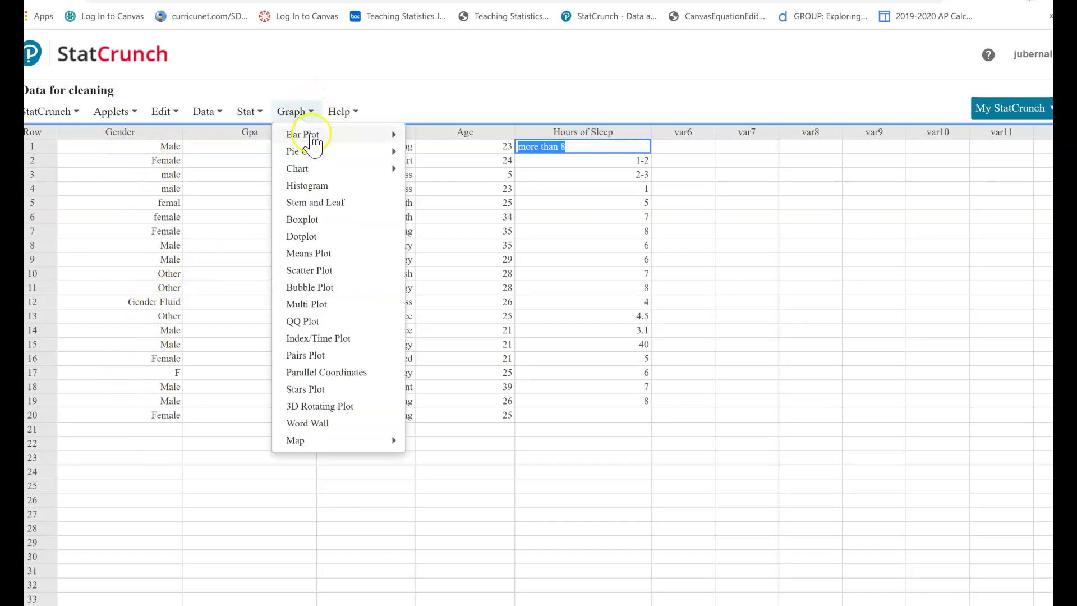
mouse_move(313, 139)
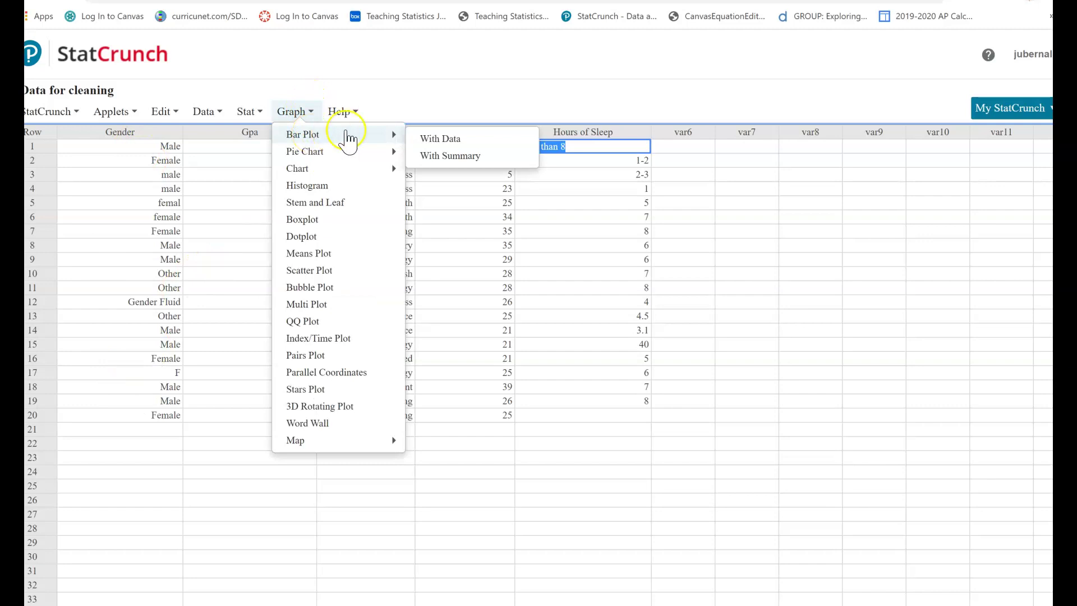
click(439, 141)
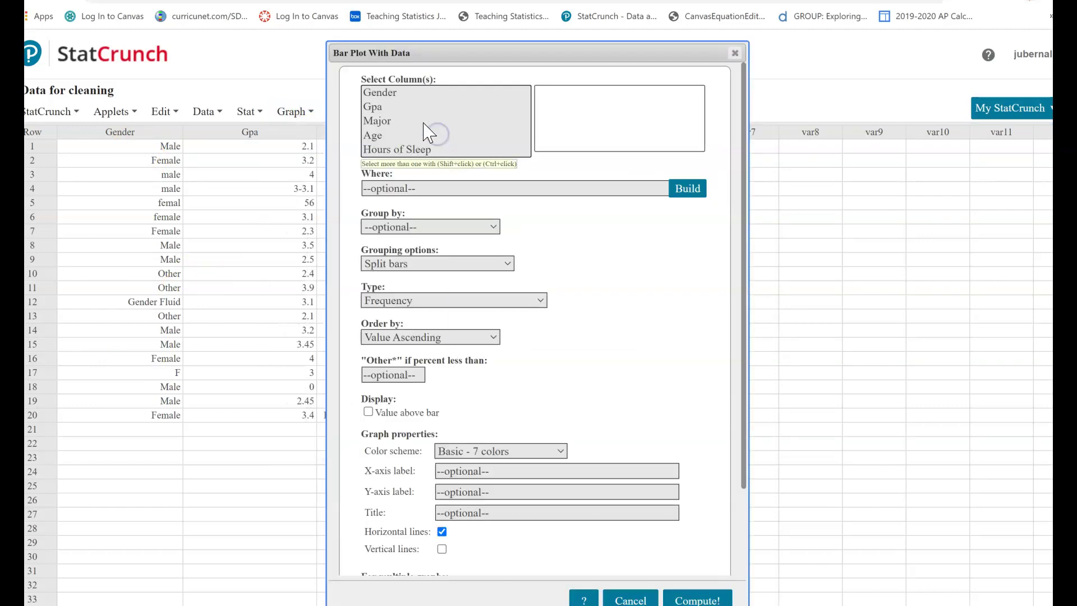
click(391, 93)
click(697, 599)
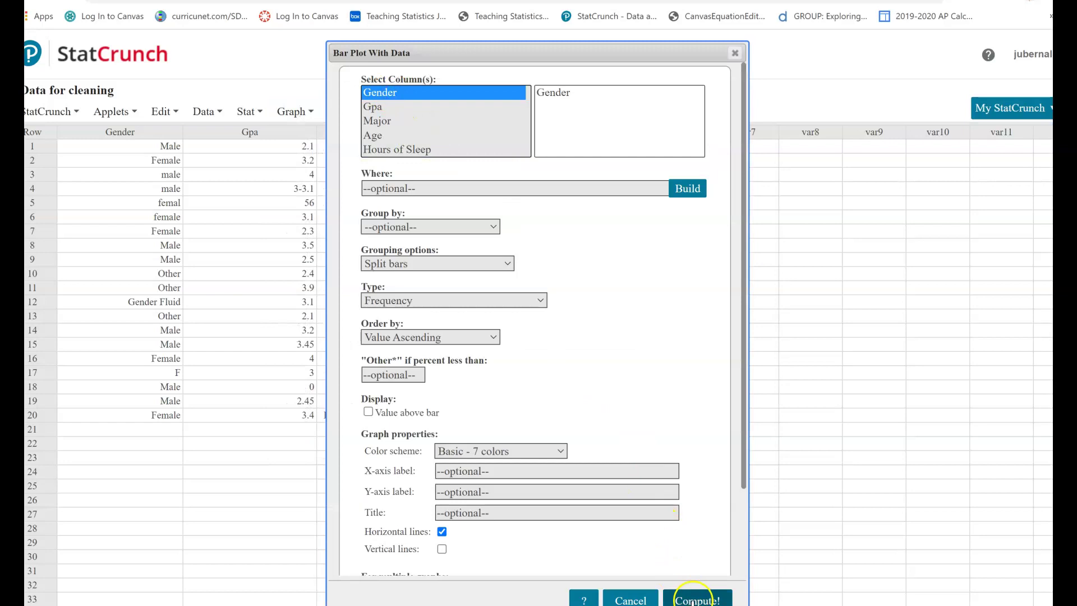
Step: Enlarge the Gender bar plot to examine its category labels and close it
drag(839, 121, 568, 110)
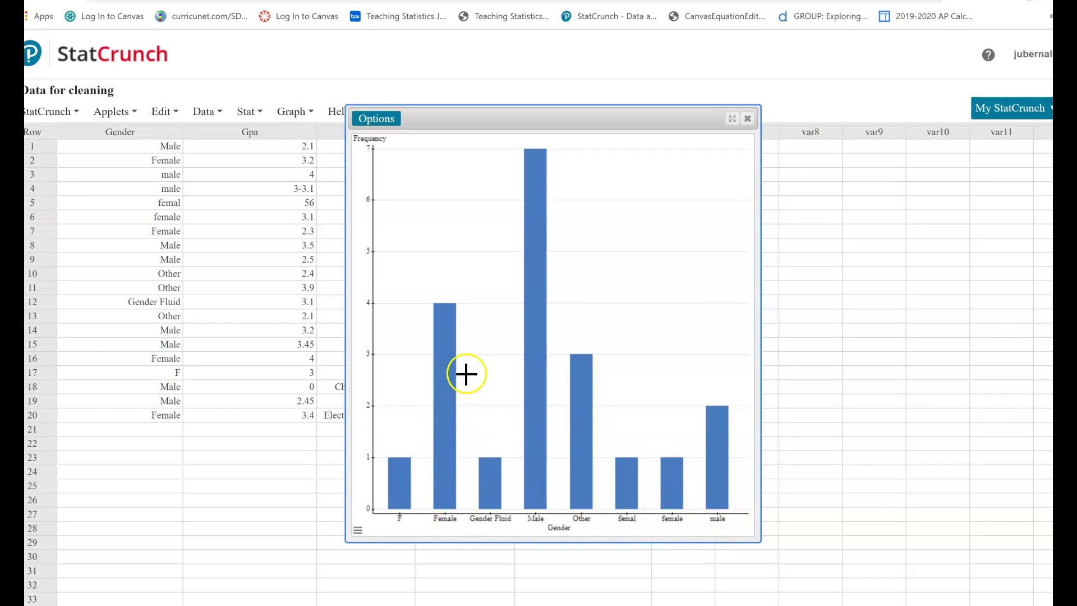
click(732, 119)
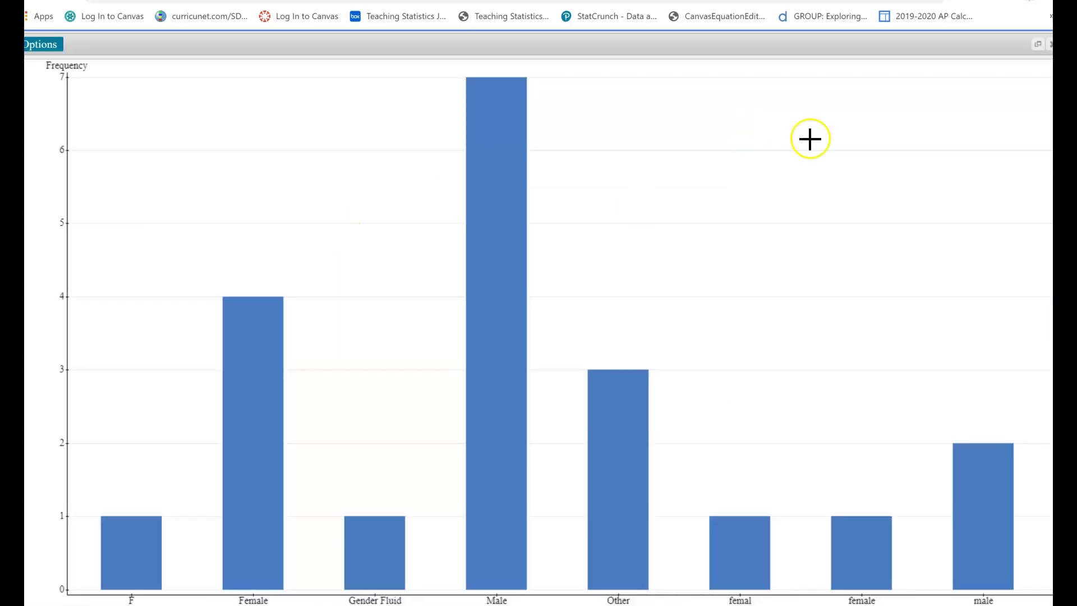
click(1049, 44)
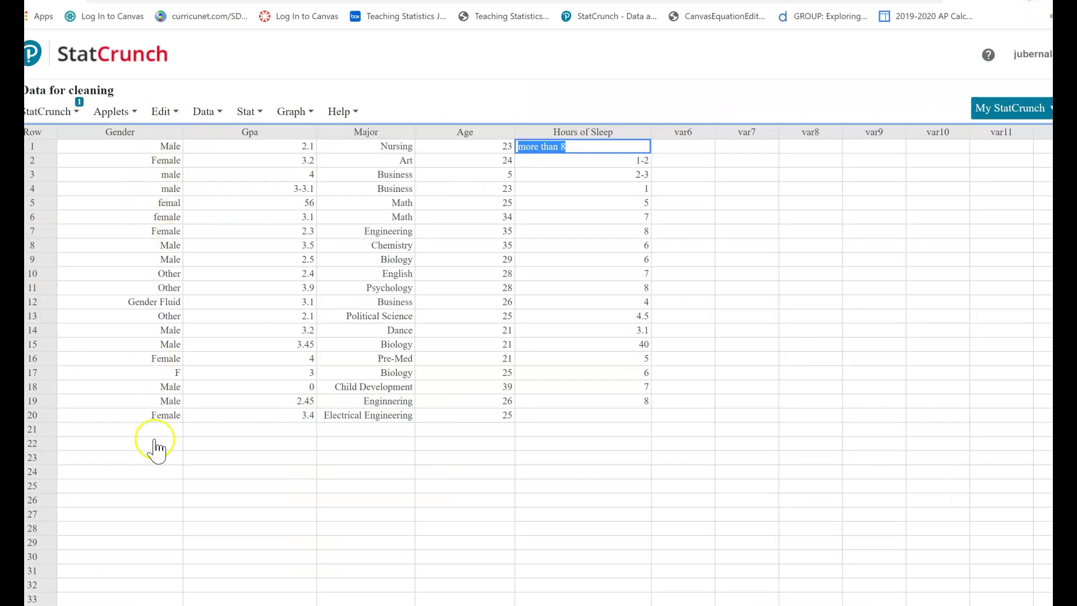
Step: Sort the table ascending by Gender and change the abbreviated entry in row 1 to Female
click(175, 133)
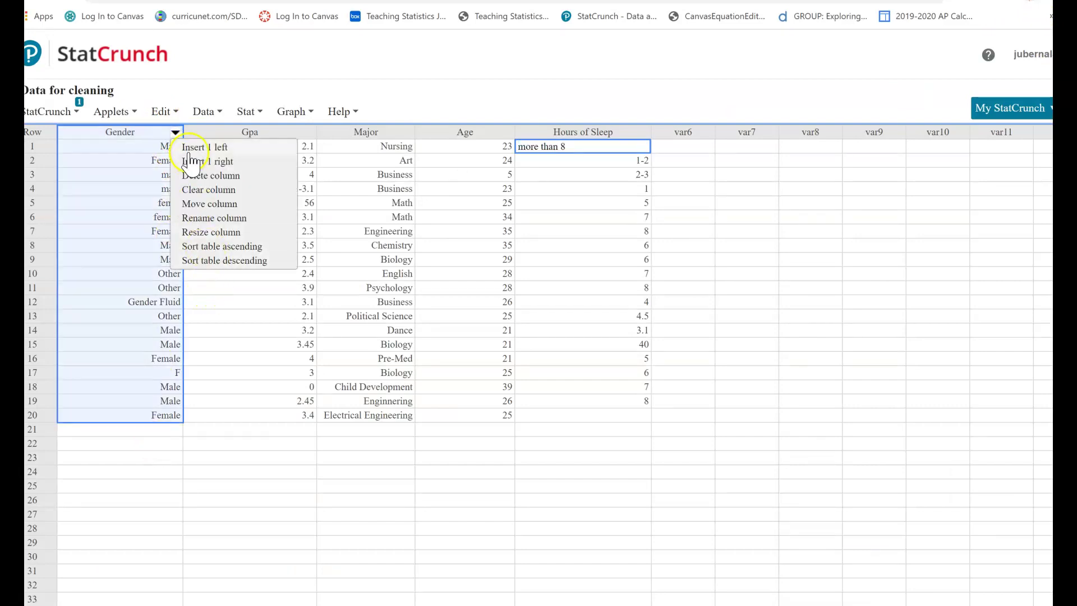
click(222, 246)
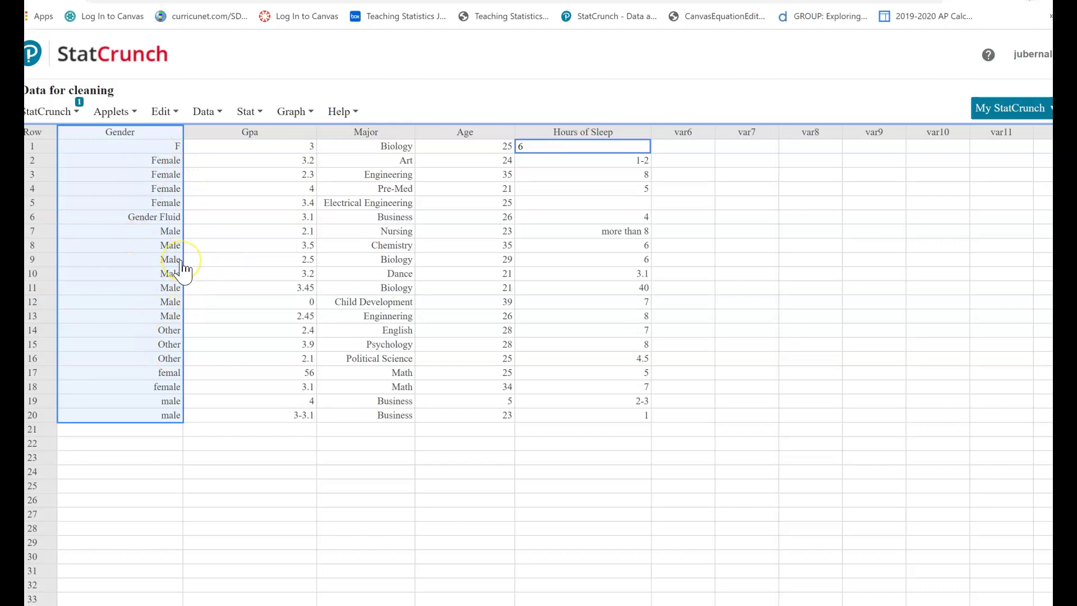
click(162, 203)
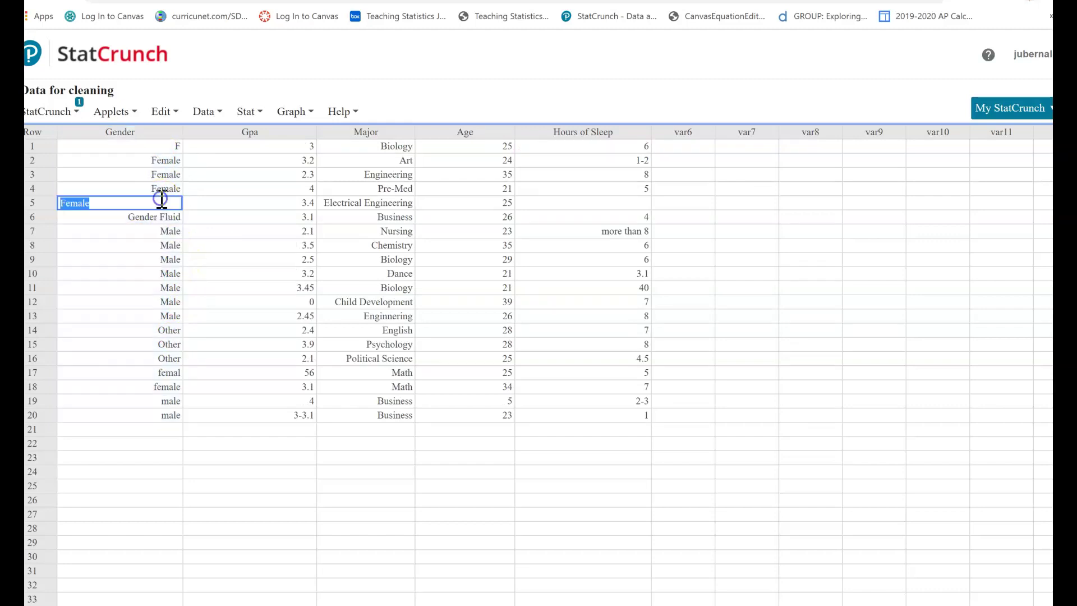
click(167, 146)
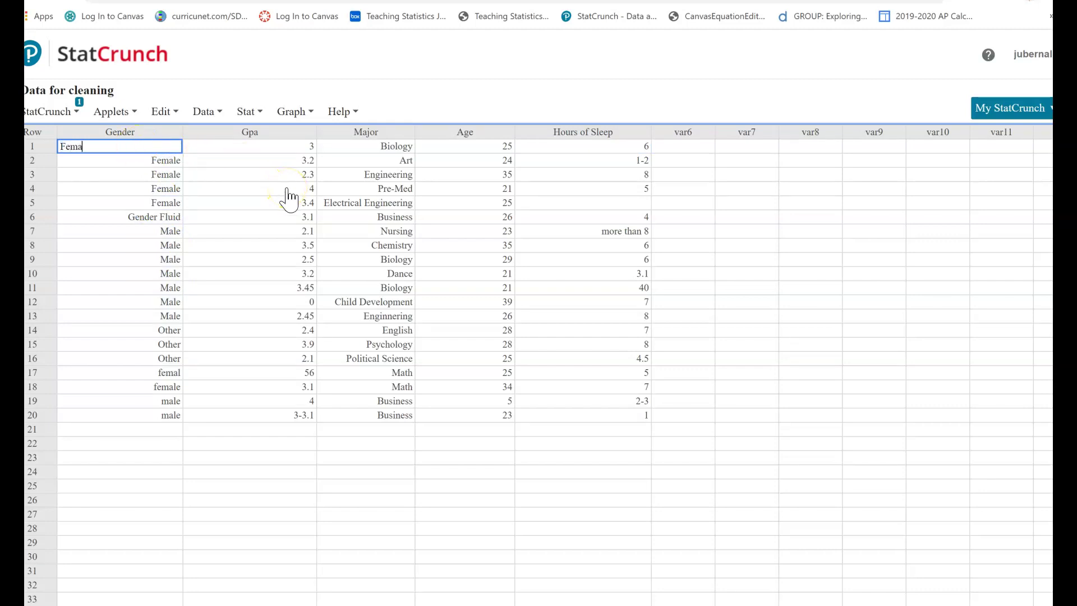
text(Female)
key(Return)
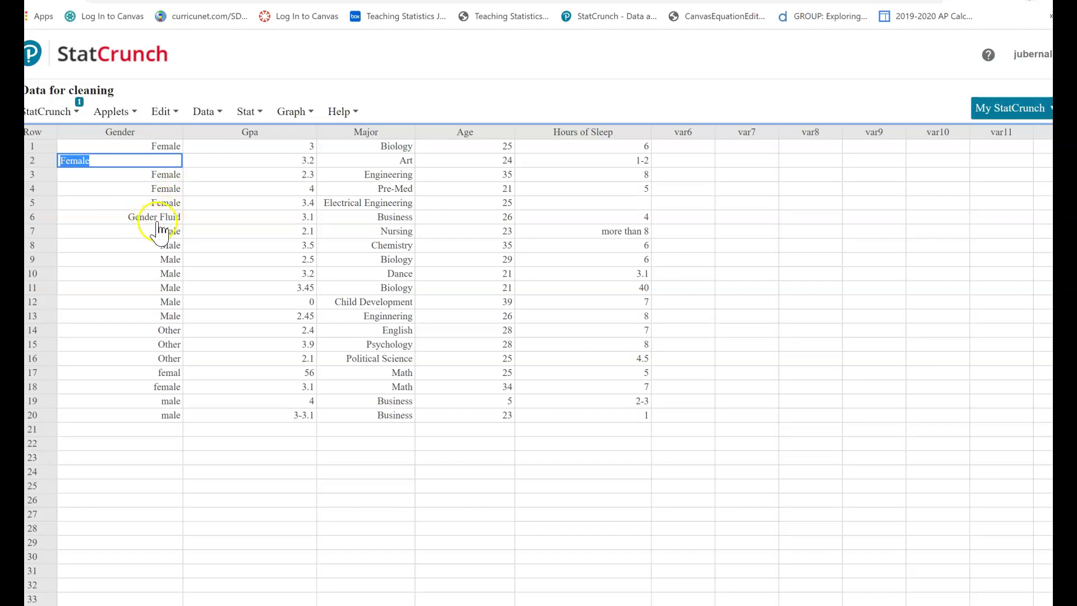
Step: Correct the Gender entries in rows 17 and 18 to Female
click(168, 375)
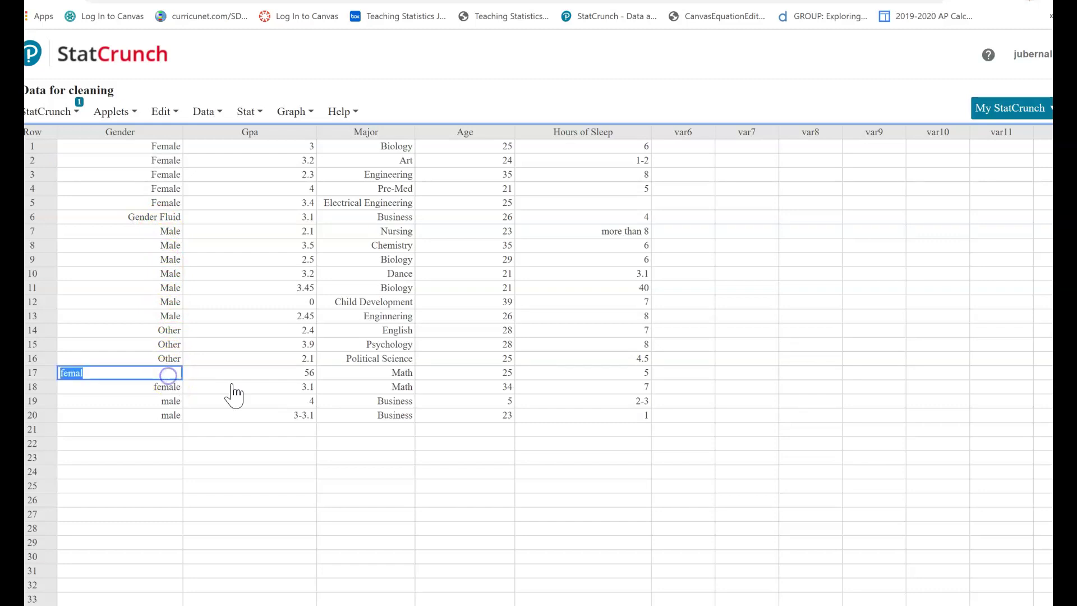
key(Tab)
key(shift+Tab)
click(128, 372)
text(Female)
key(Return)
click(124, 388)
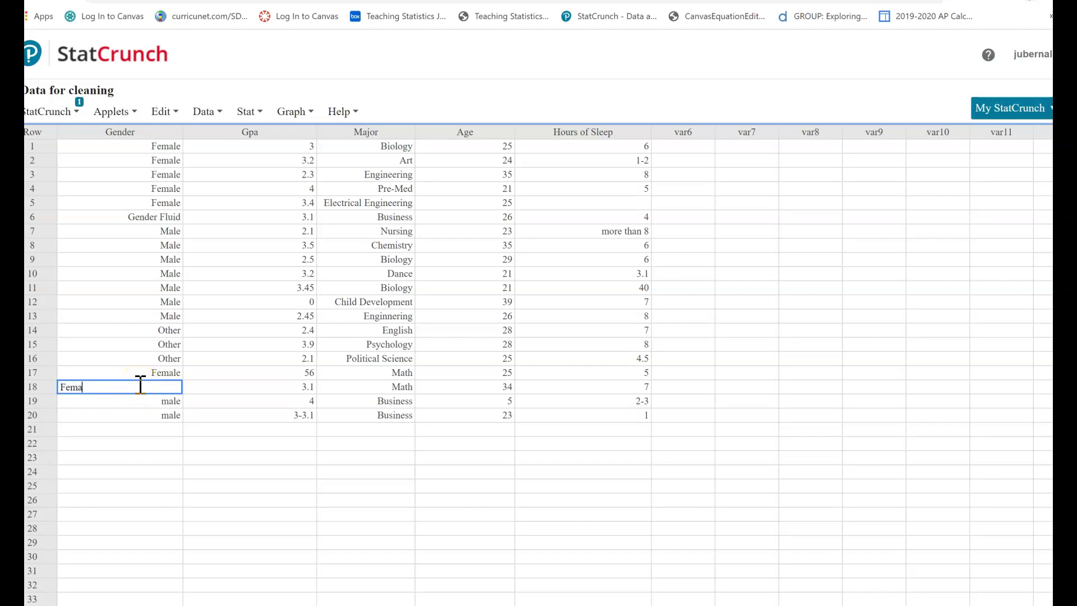
text(ale)
key(Return)
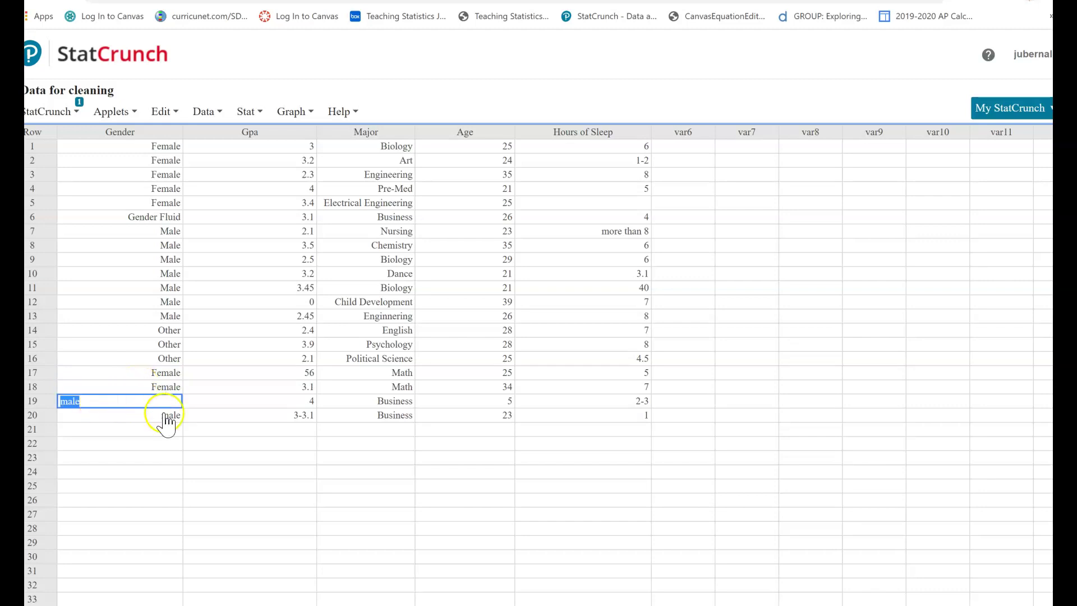
Step: Correct the Gender entries in rows 19 and 20 to Male
text(Male)
key(Return)
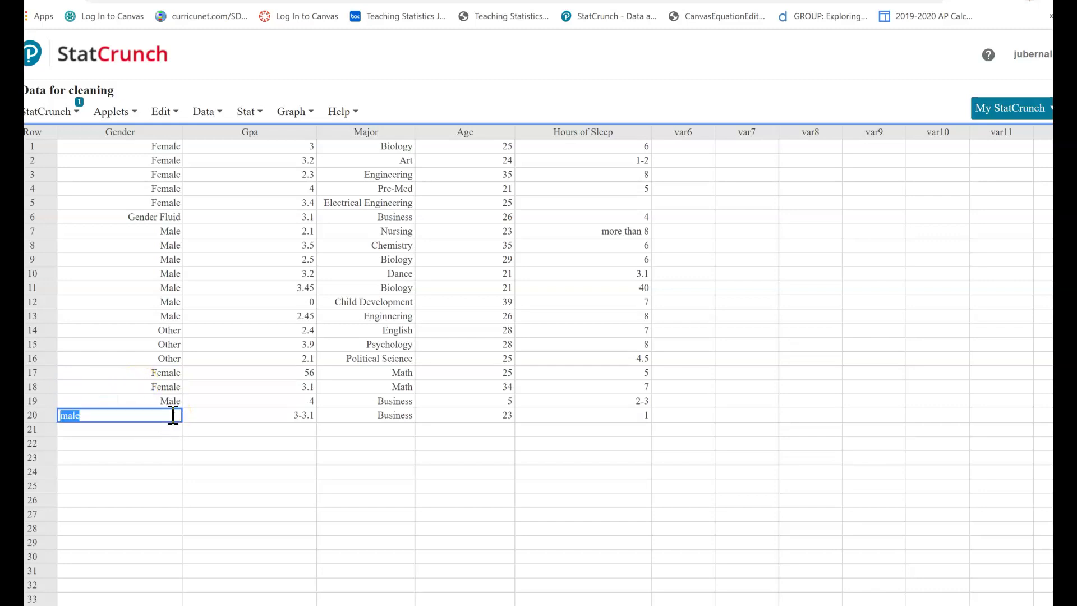
text(Male)
key(Return)
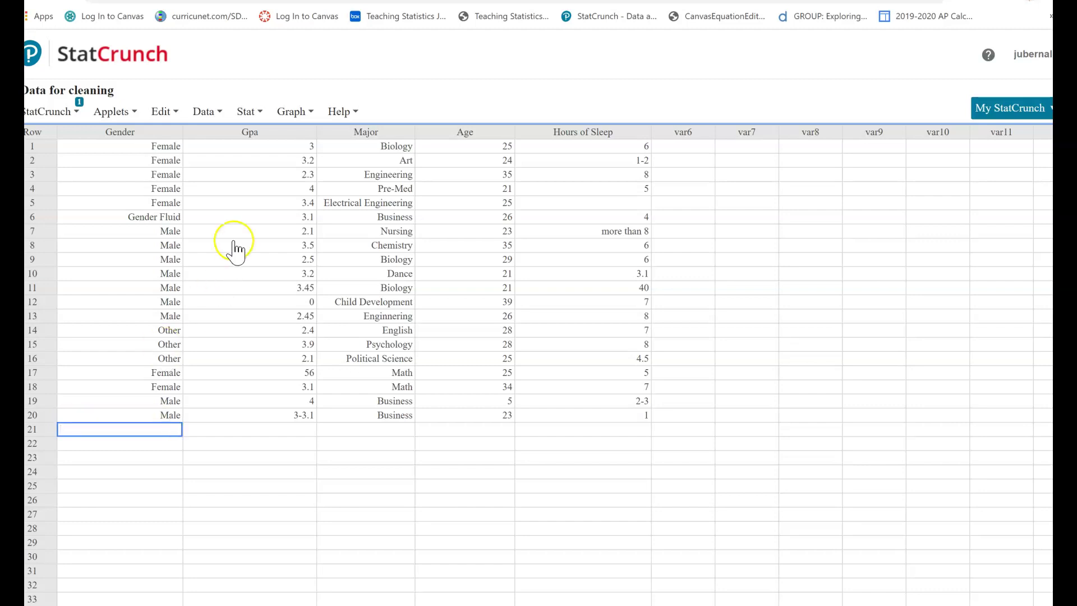
Step: Create a frequency bar plot of Gender from the data, examine its category labels, and close it
click(282, 113)
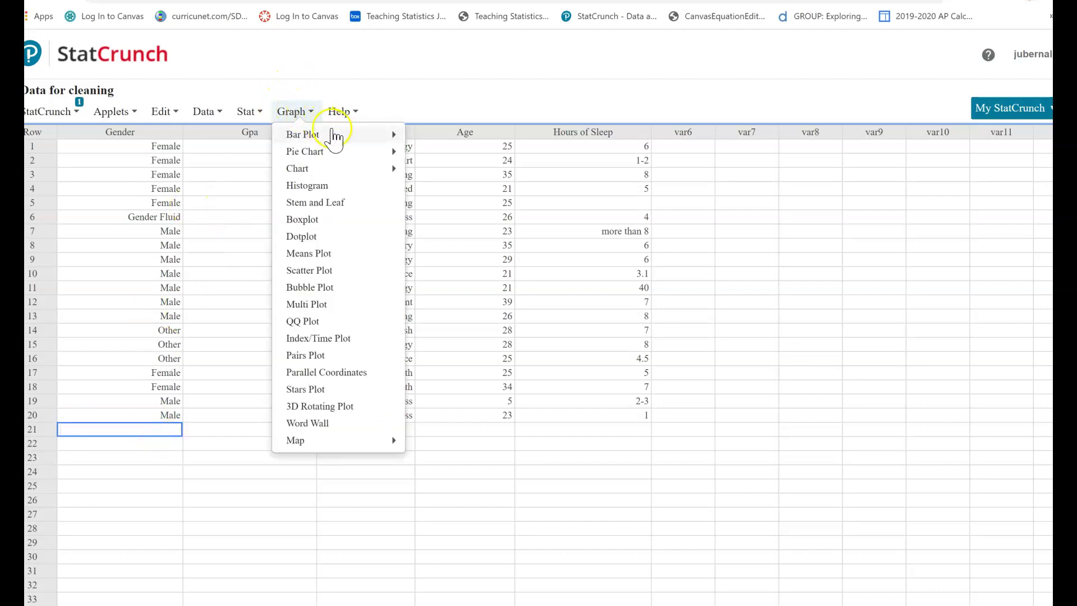
mouse_move(349, 137)
click(446, 141)
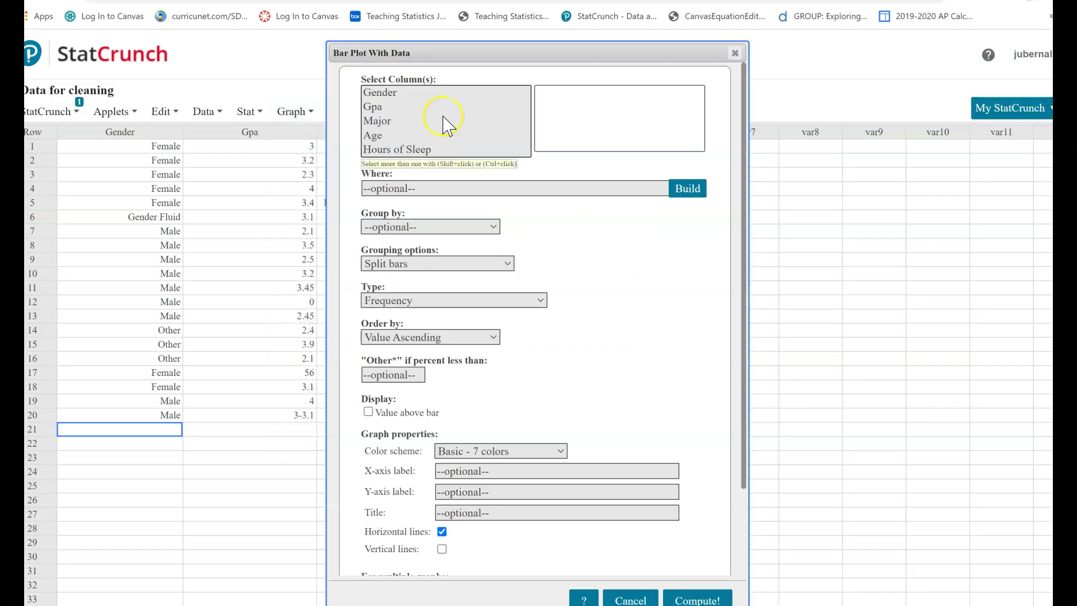
click(387, 93)
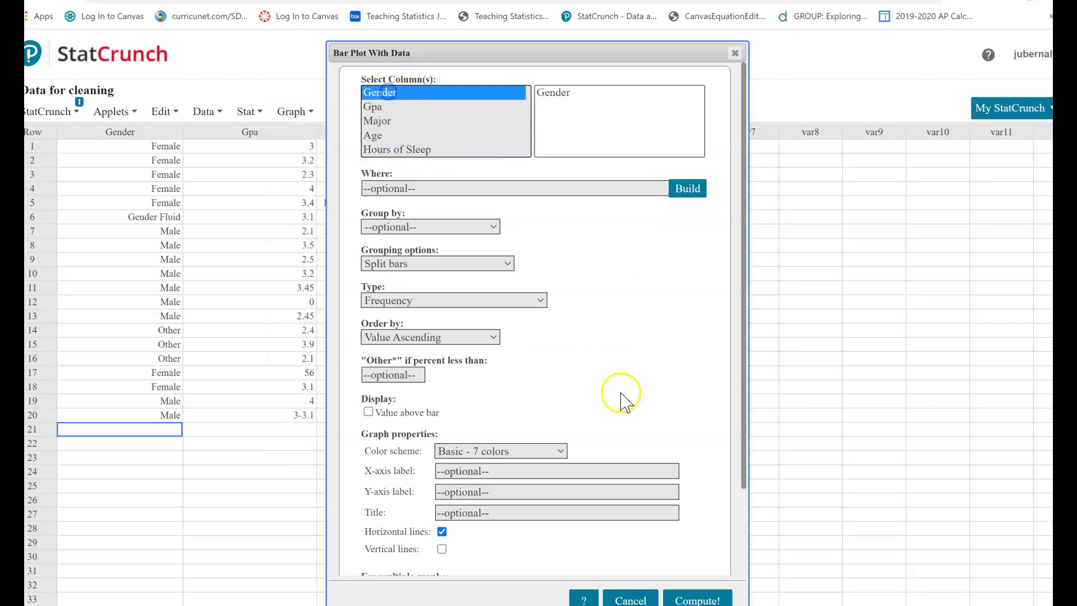
click(698, 600)
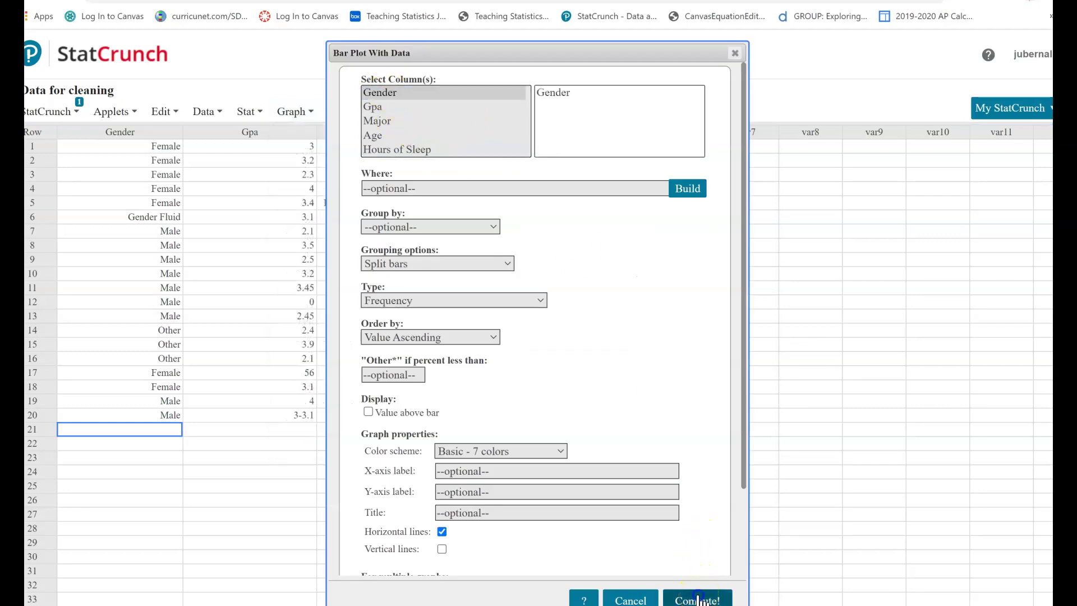
drag(817, 144, 609, 92)
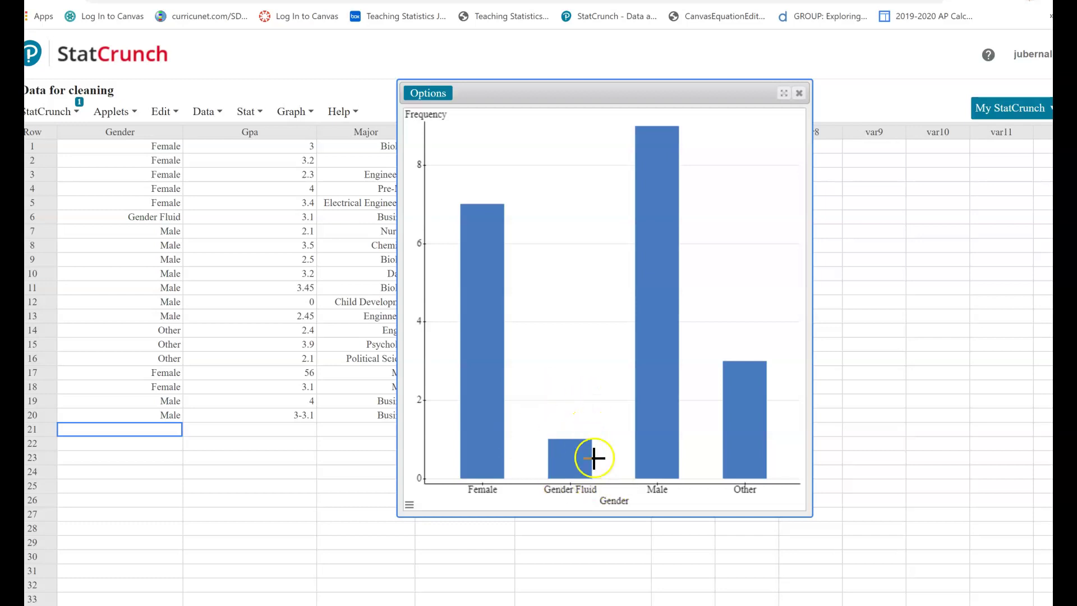
mouse_move(561, 456)
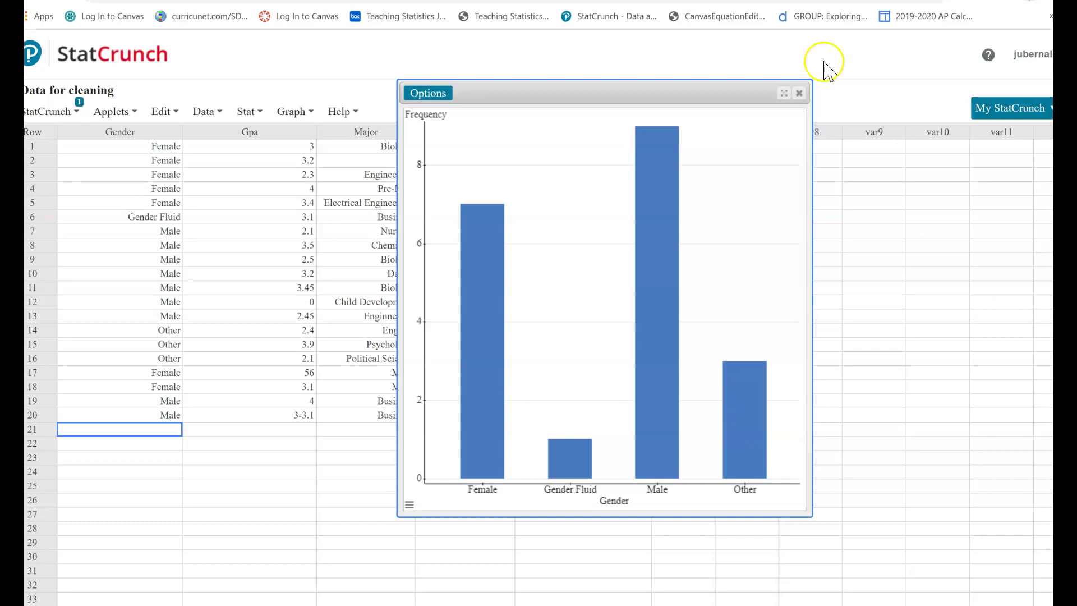
click(801, 97)
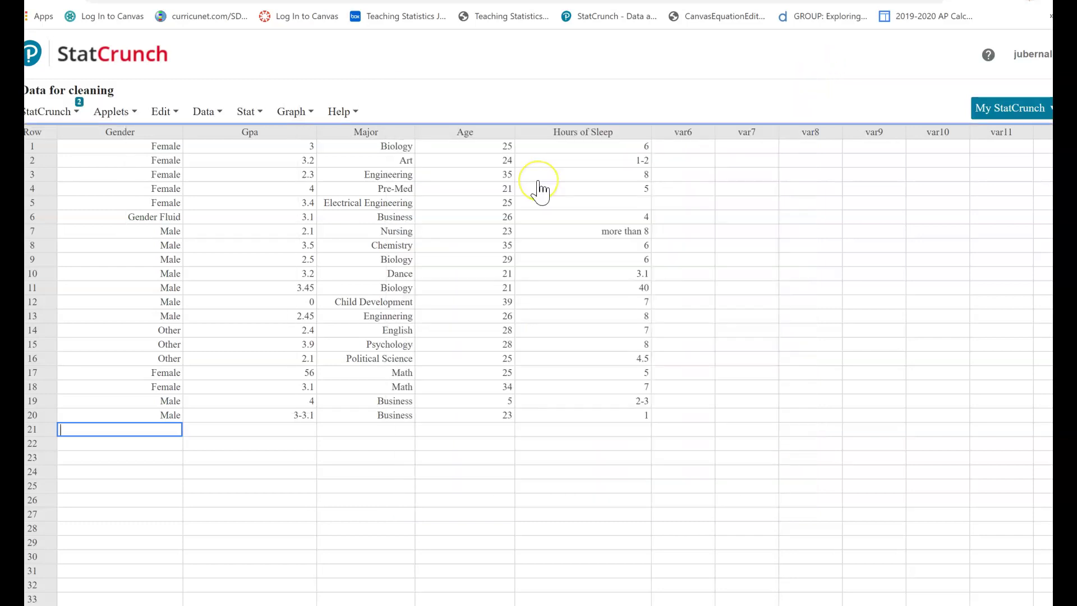
Step: Change the Gender entry in row 6 to Other
click(139, 215)
text(Other)
key(Return)
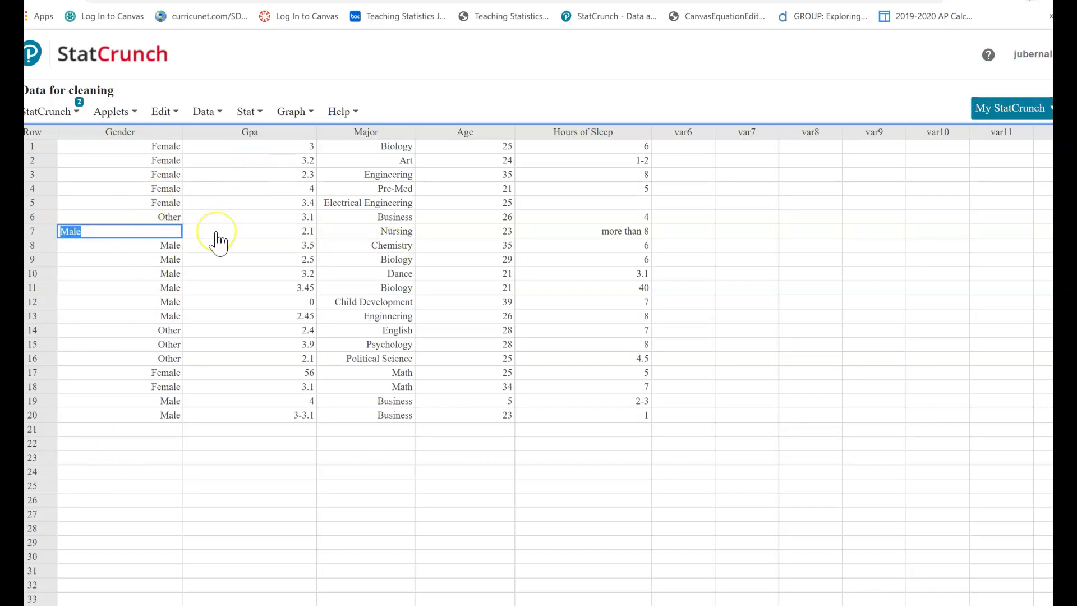
Step: Plot Gender again as a frequency bar plot to check the merged categories, and close the plot
click(296, 112)
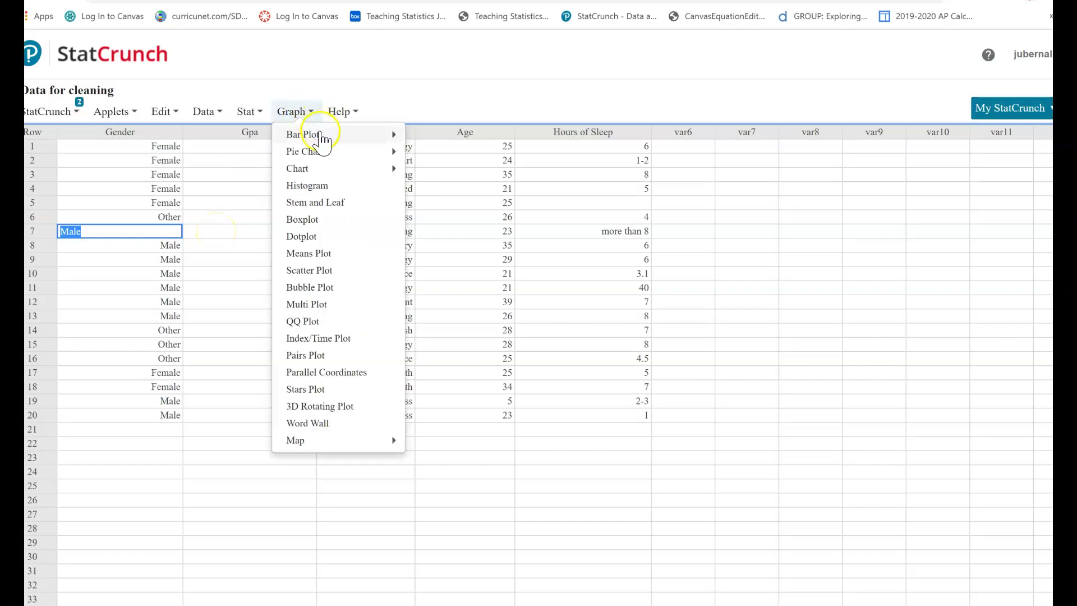
mouse_move(393, 136)
click(424, 139)
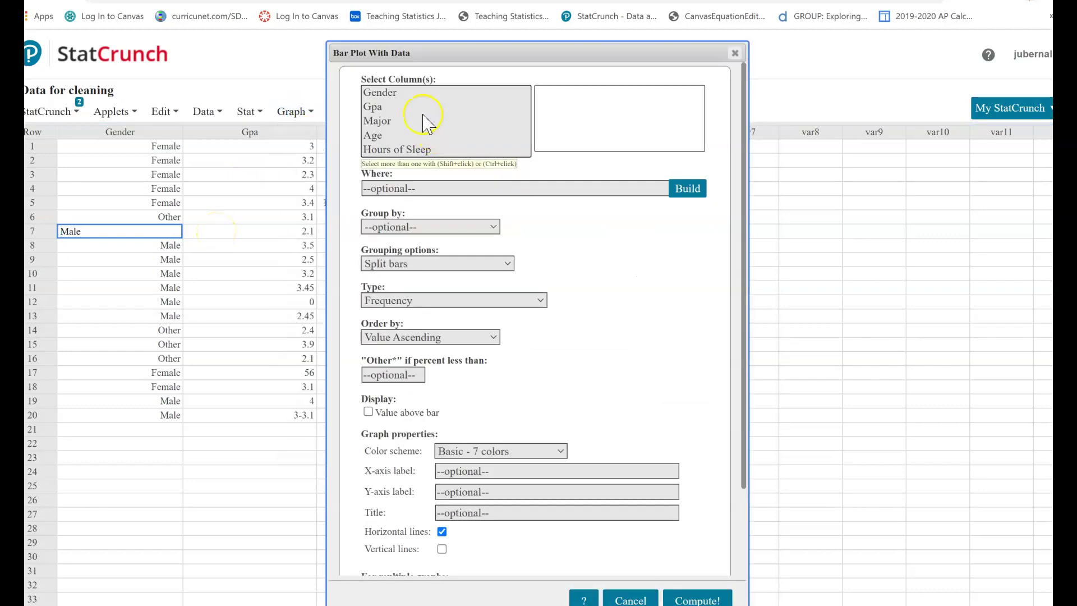
click(398, 94)
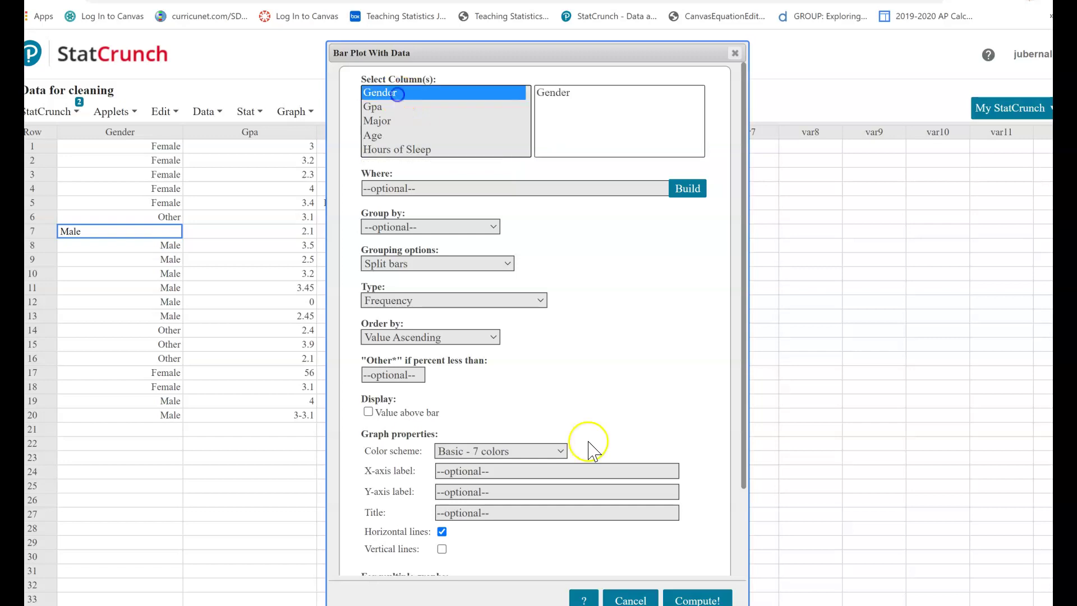
click(710, 600)
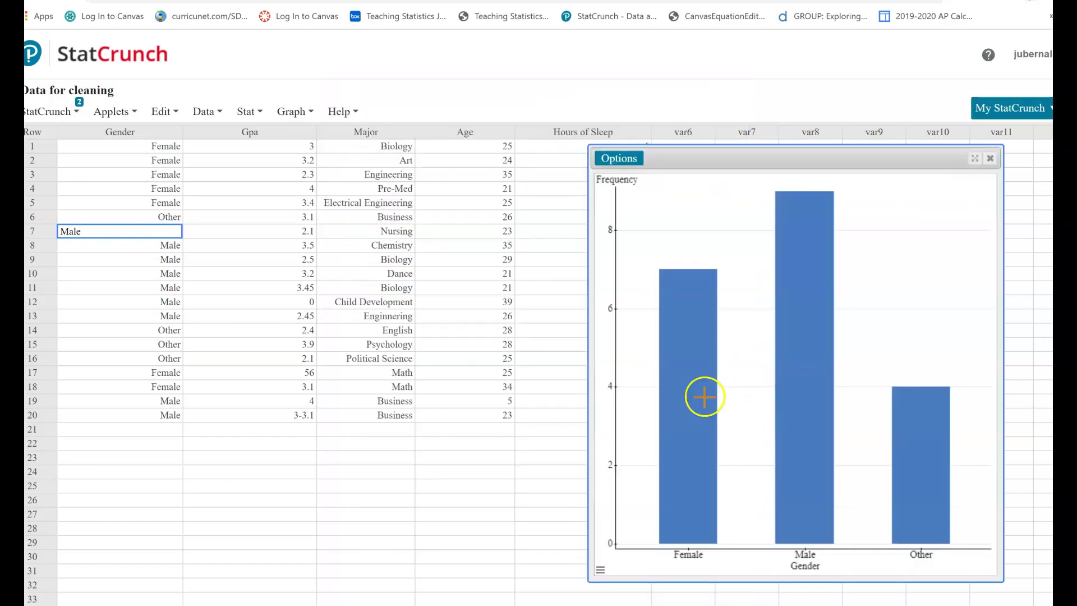
drag(721, 163, 582, 126)
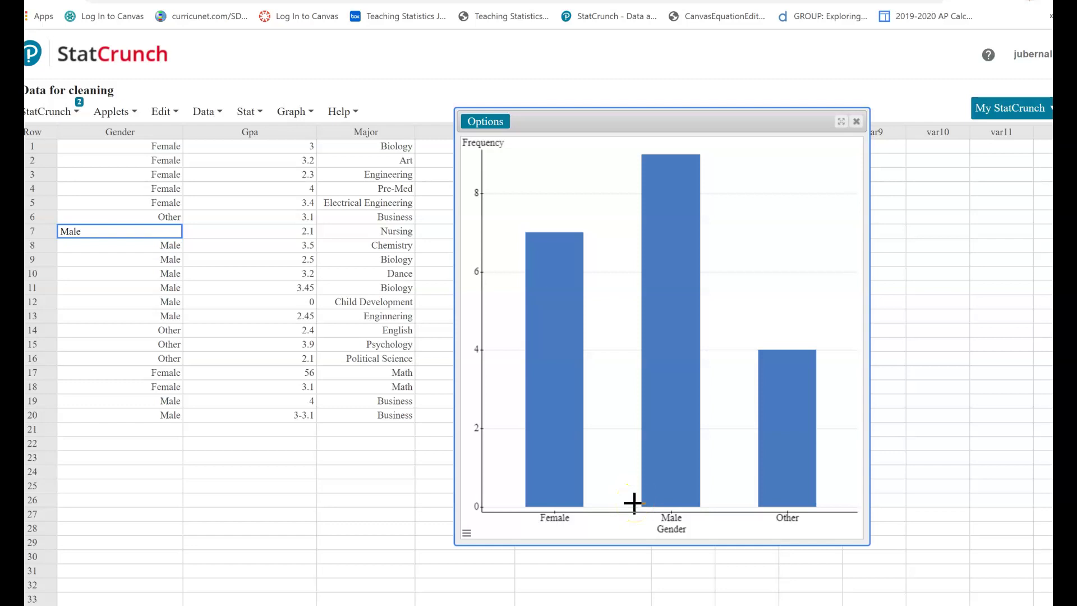
mouse_move(779, 392)
drag(851, 126, 799, 131)
click(855, 121)
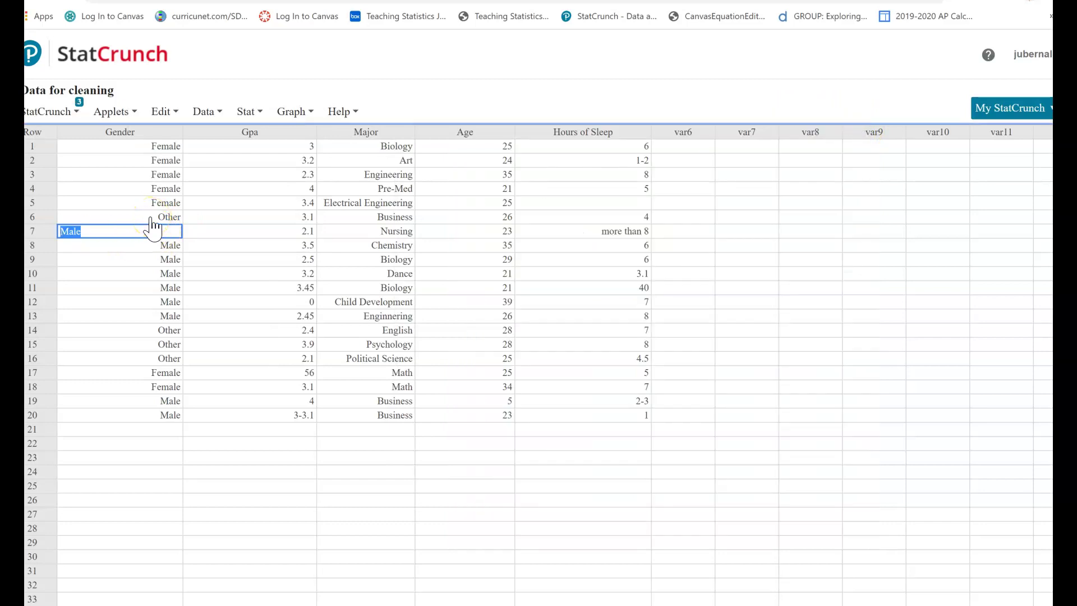
Step: Blank out the Gender entry in row 6 and restore it to Other
click(152, 217)
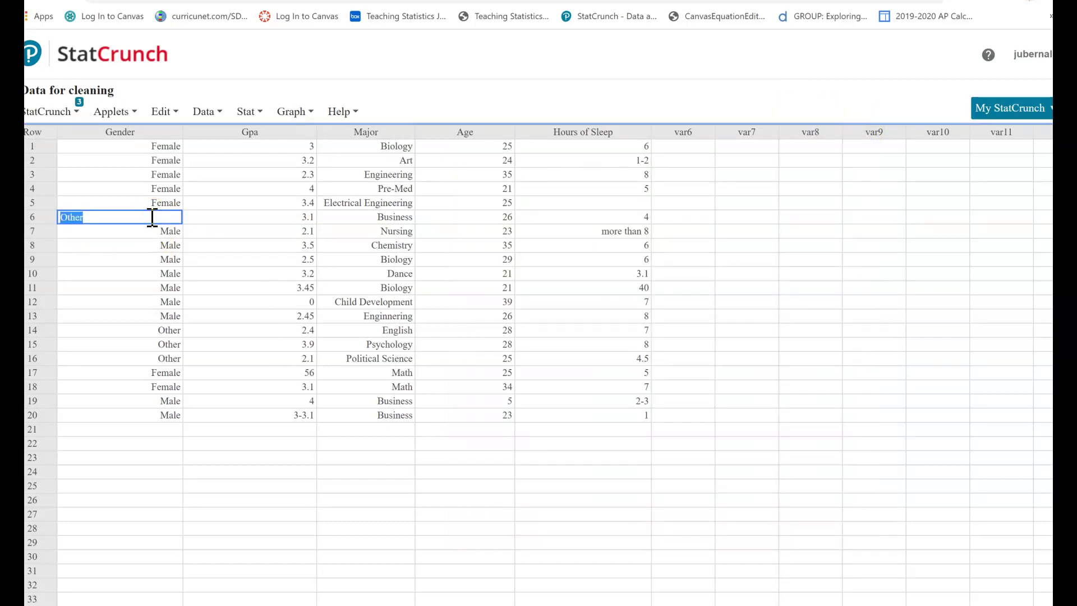
click(153, 228)
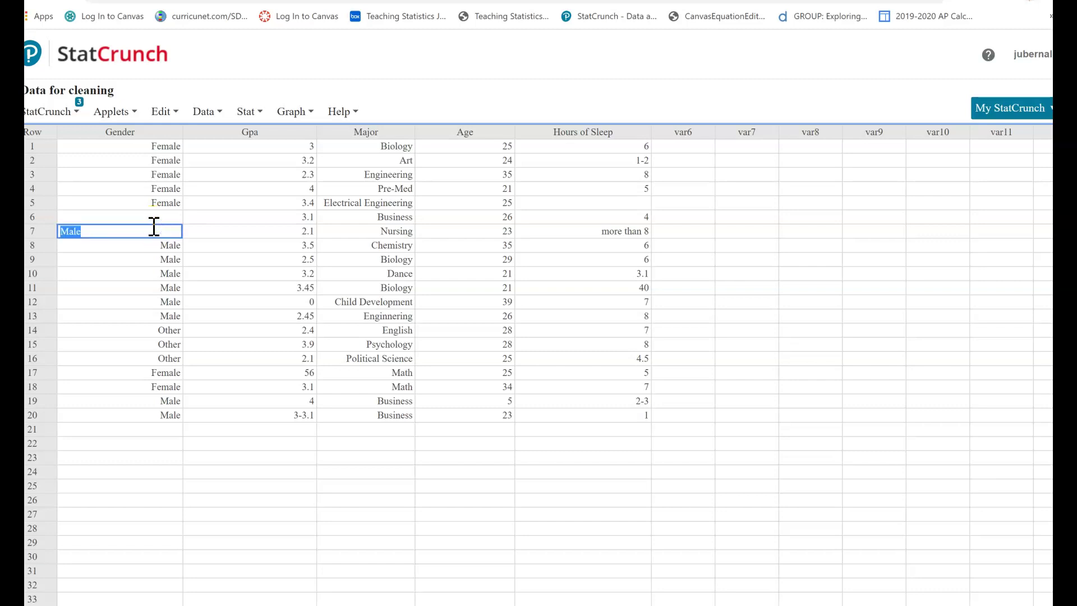
click(163, 217)
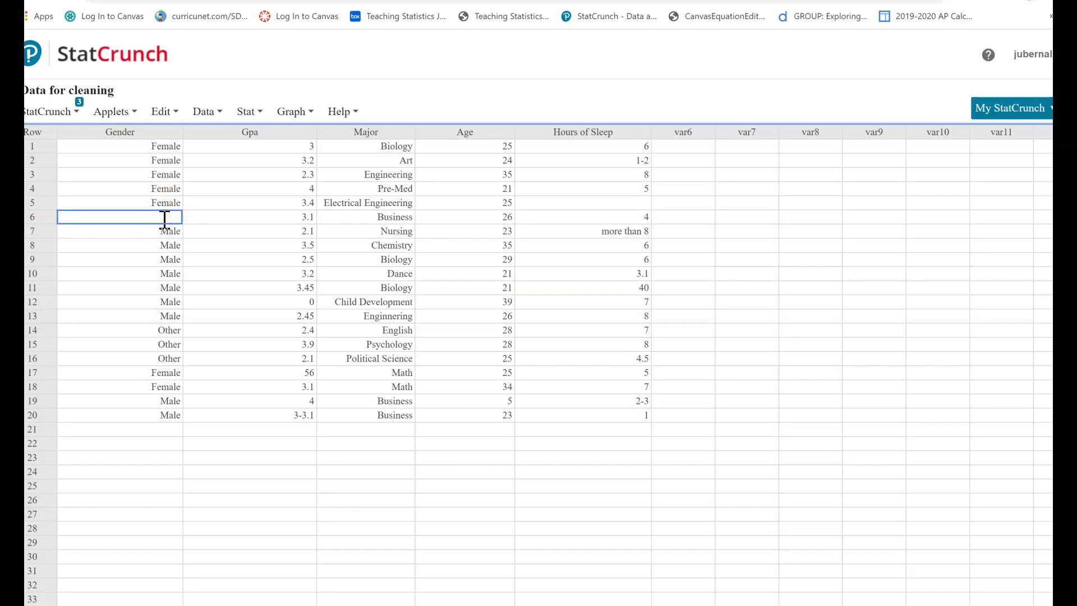
click(166, 229)
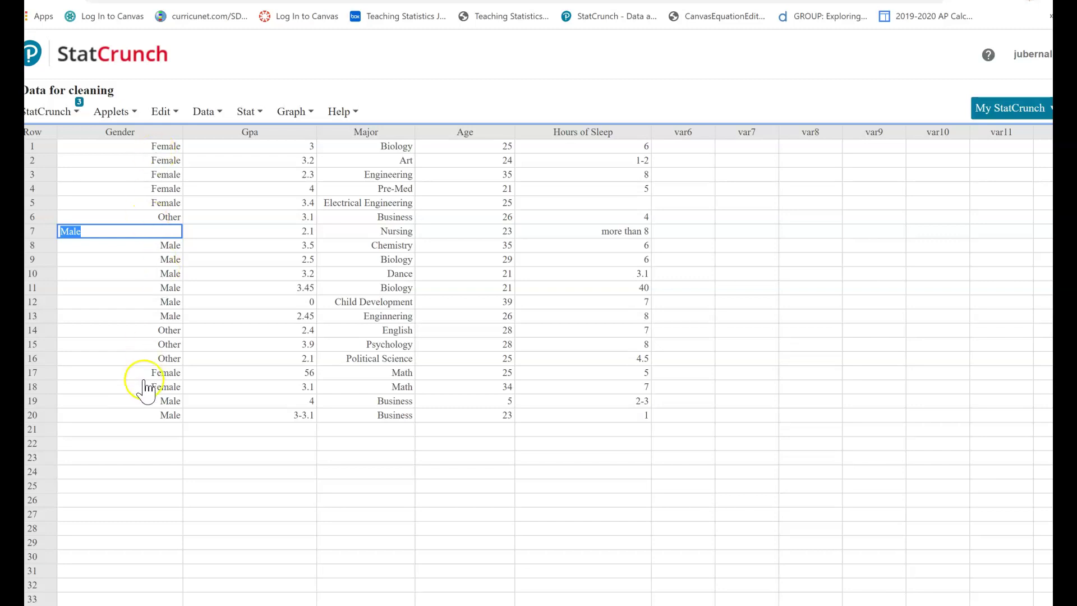
Step: Recheck the Gender categories with a new bar plot and close it
click(153, 441)
click(294, 111)
mouse_move(313, 135)
click(440, 137)
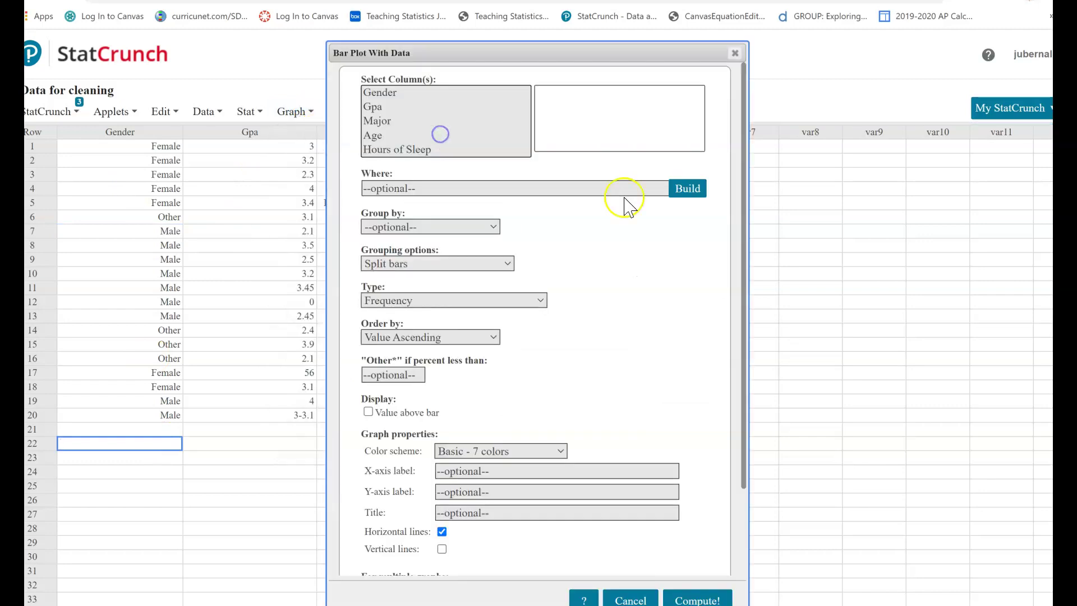
click(429, 93)
click(699, 599)
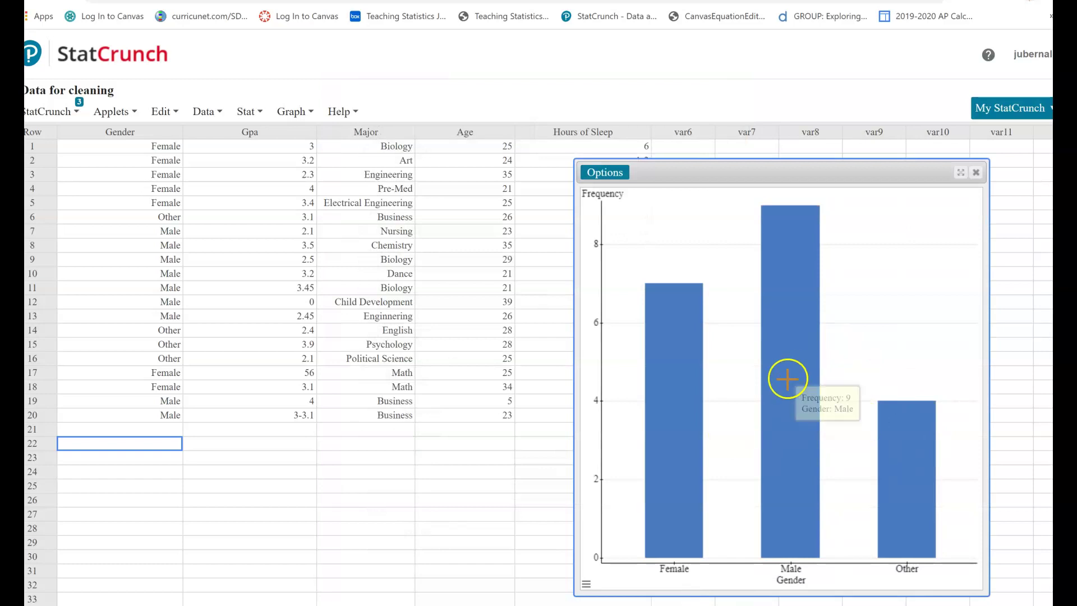
click(976, 172)
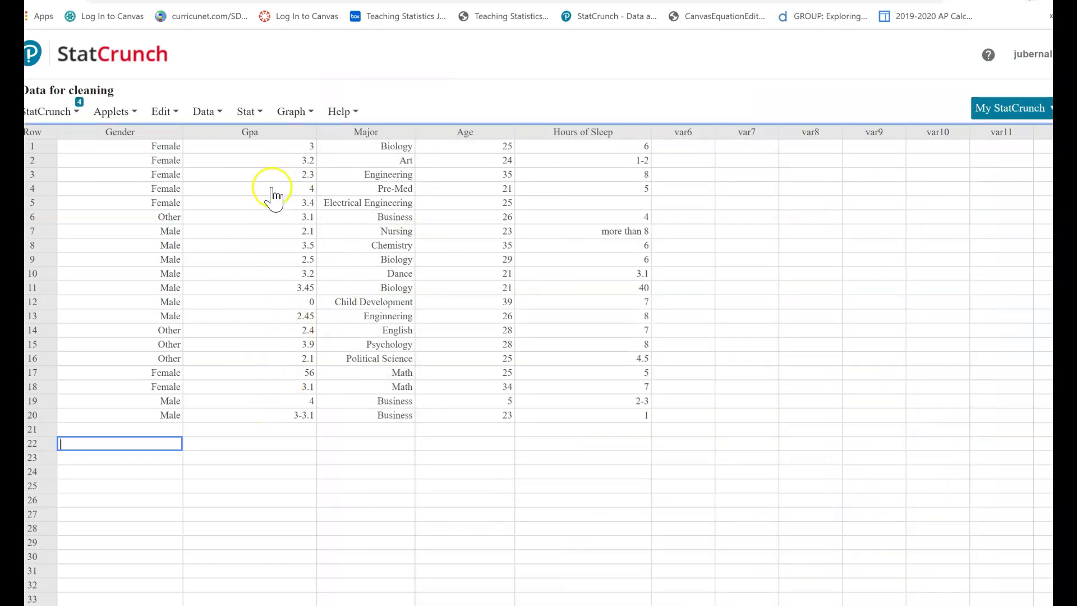
Step: Create a frequency histogram of Gpa, examine it for outliers, and close it
click(309, 111)
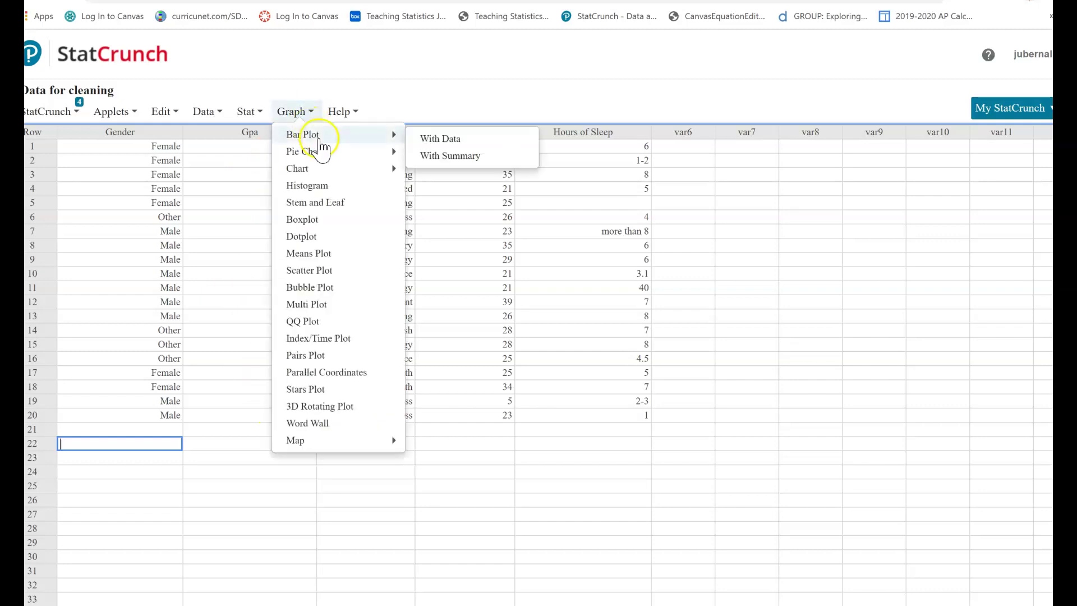
click(512, 302)
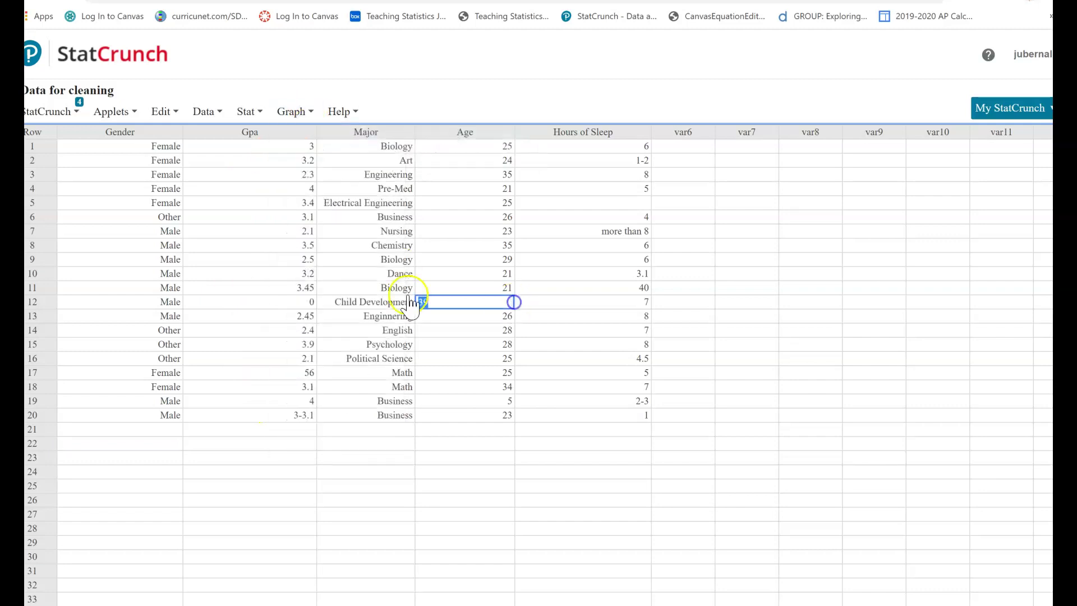
click(296, 111)
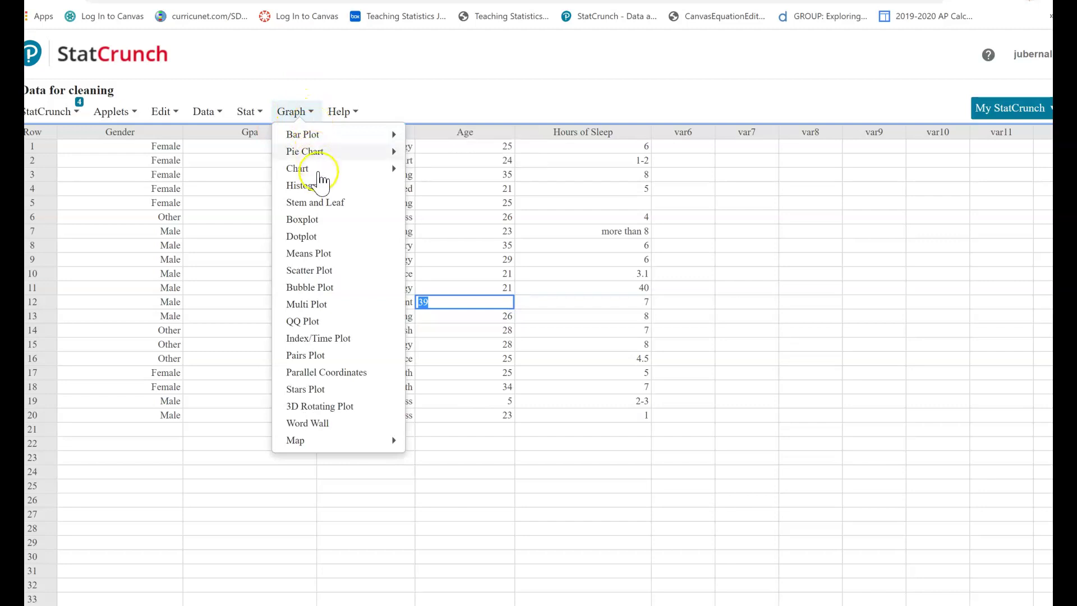
click(320, 188)
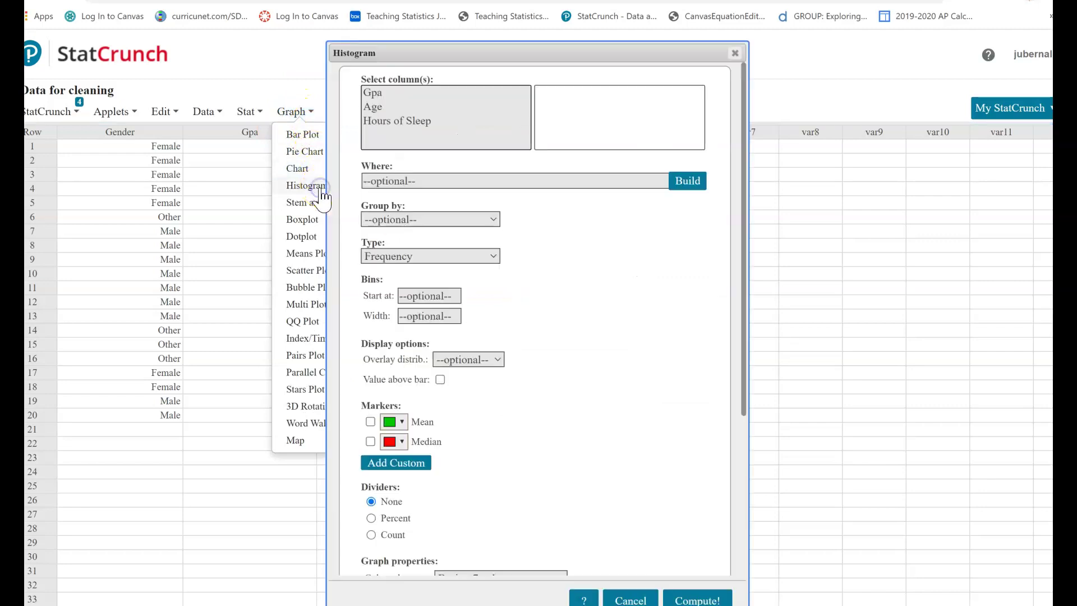
click(400, 92)
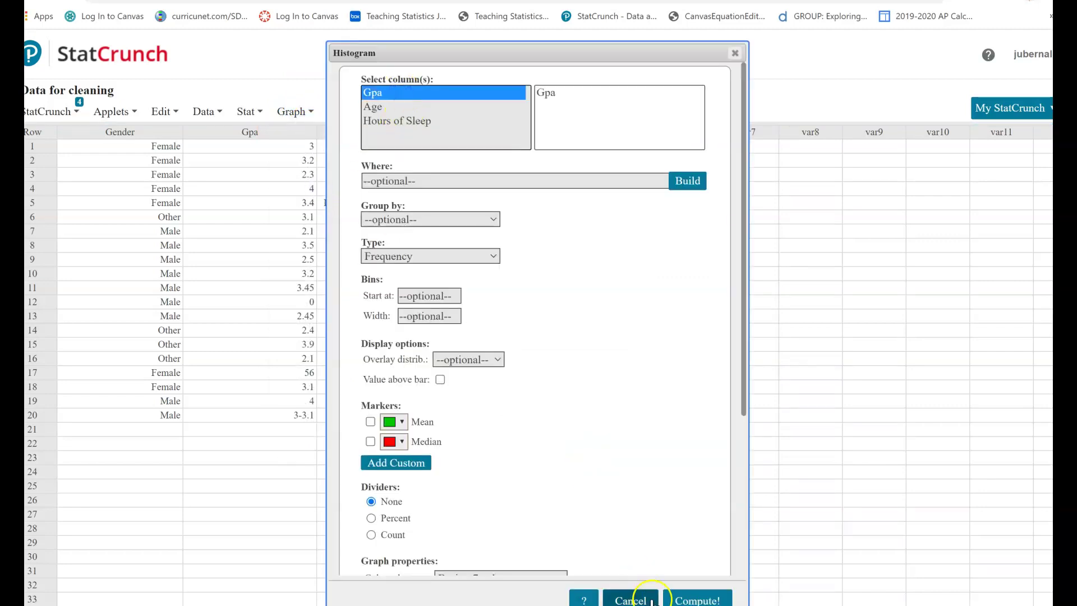
click(698, 598)
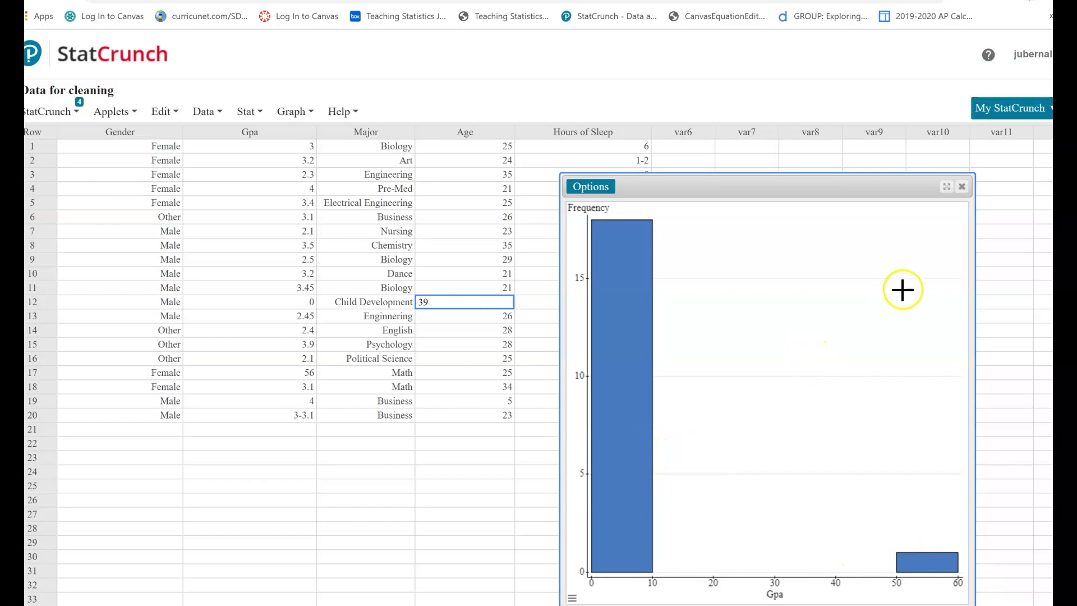
click(961, 186)
Step: Go through the Gpa entries from row 1 to row 12 to check for implausible values
click(297, 150)
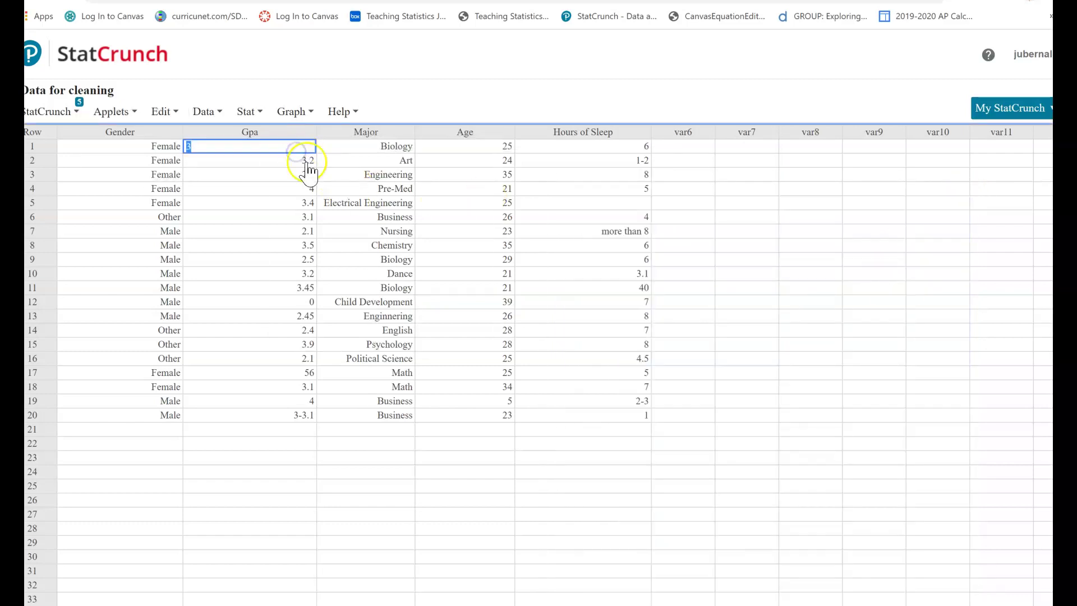
key(Return)
key(Return)
key(Return)
key(Return)
key(Return)
key(Return)
key(Return)
key(Return)
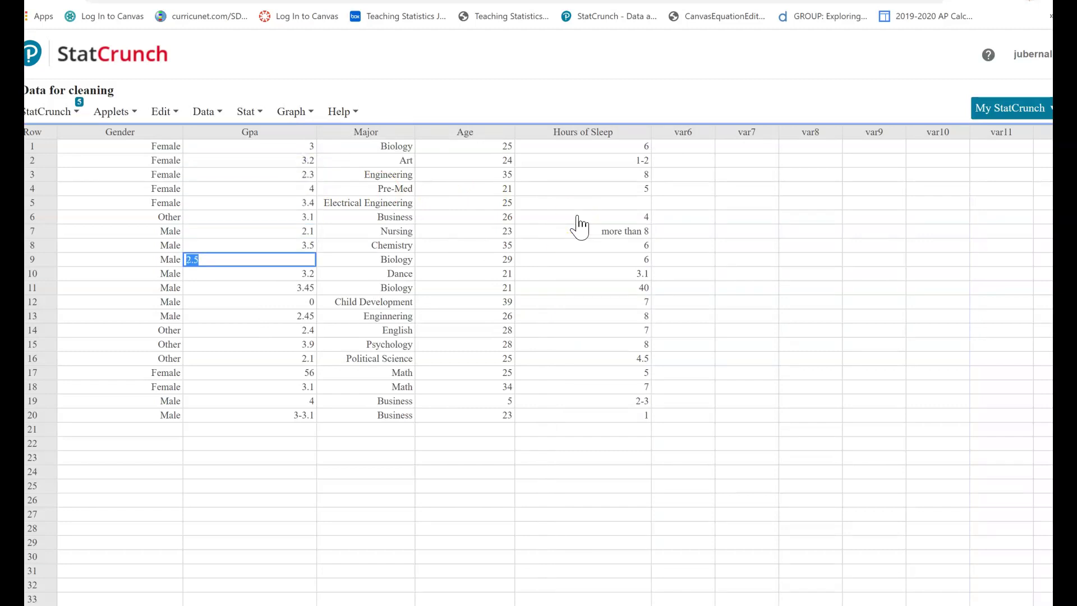
key(Return)
key(Return)
key(Return)
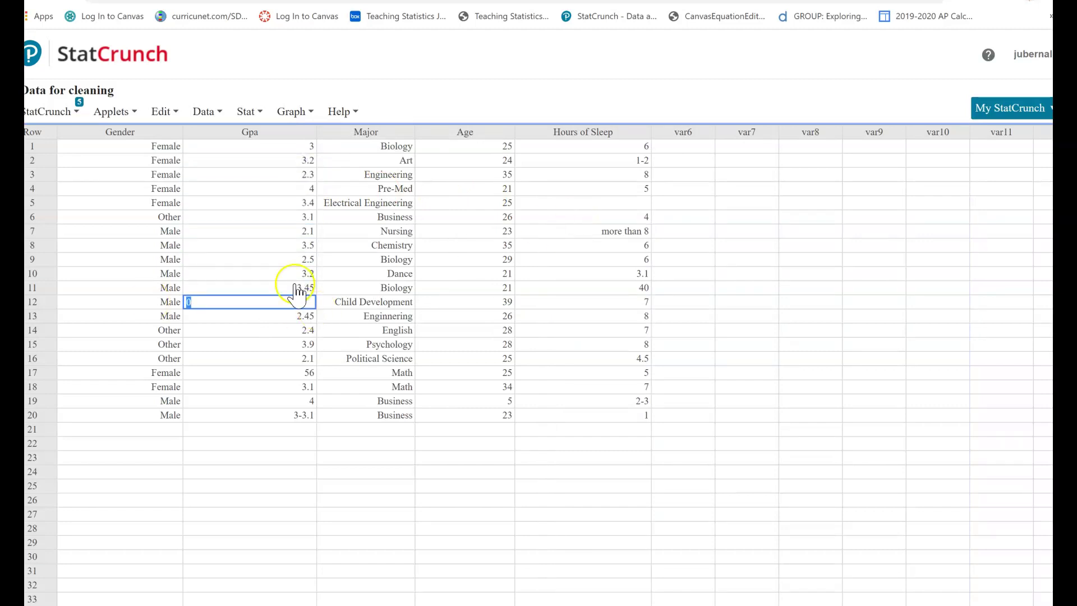
Step: Delete the out-of-range Gpa entry in row 17, leaving the cell blank
click(257, 321)
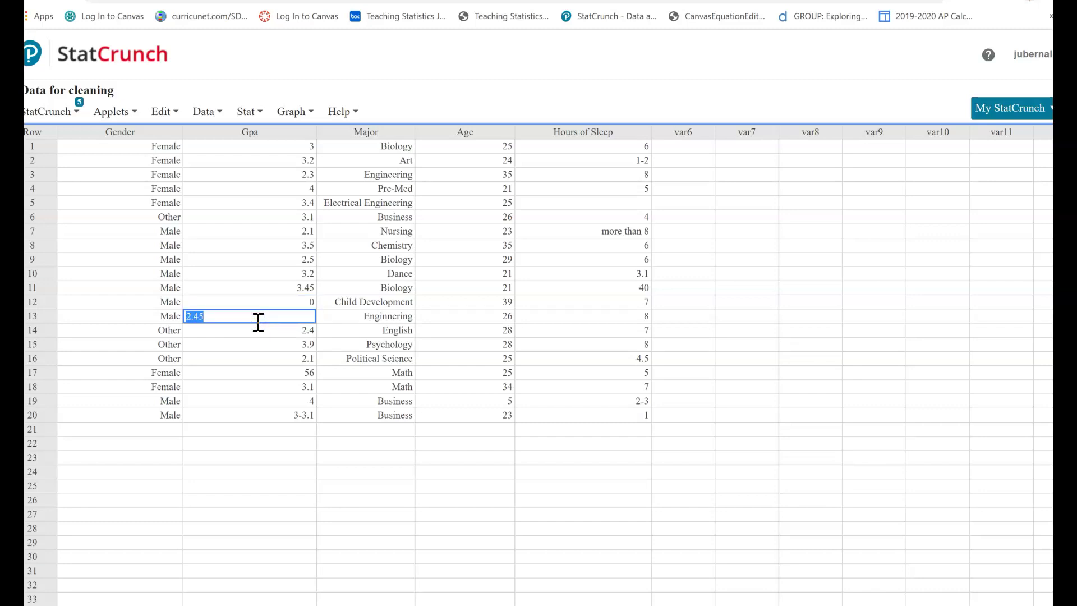
key(Down)
key(Down)
key(Down)
key(Down)
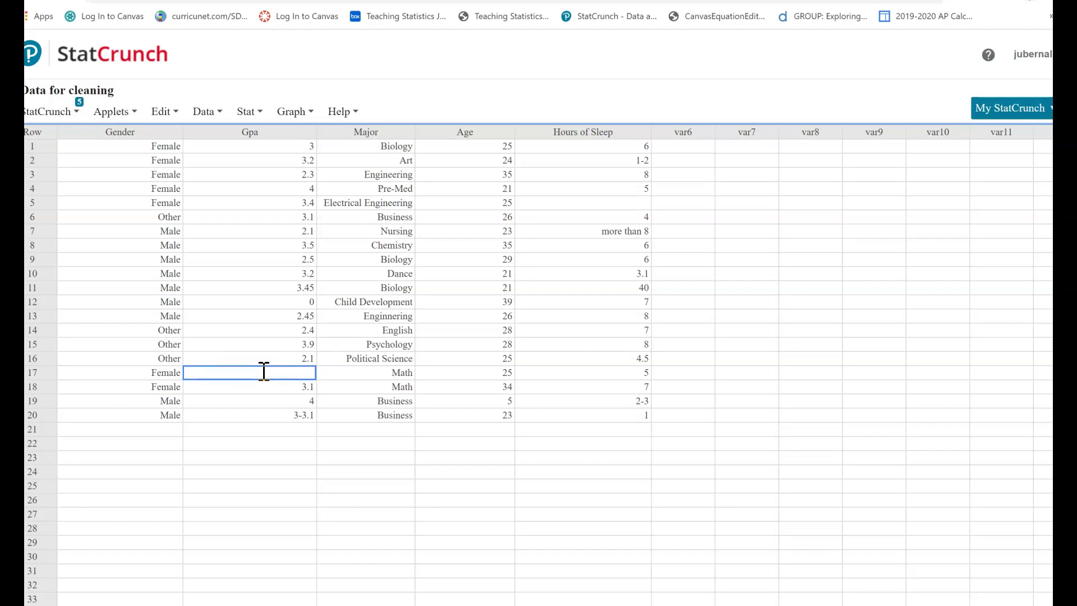
key(Down)
key(Down)
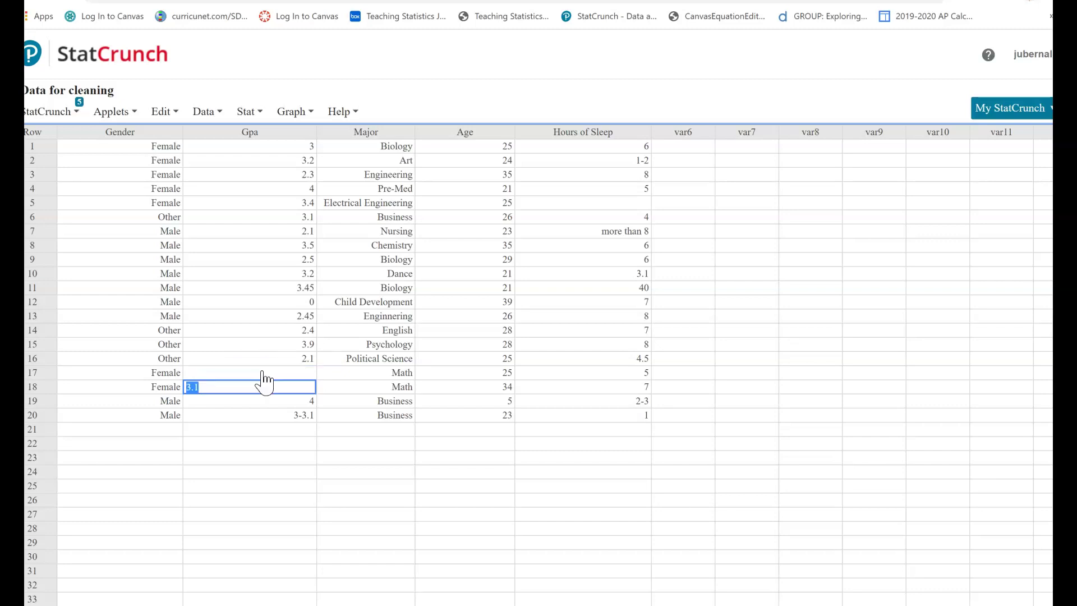
Step: Replace the Gpa range in row 20 with the single value 3.05
key(Down)
click(252, 420)
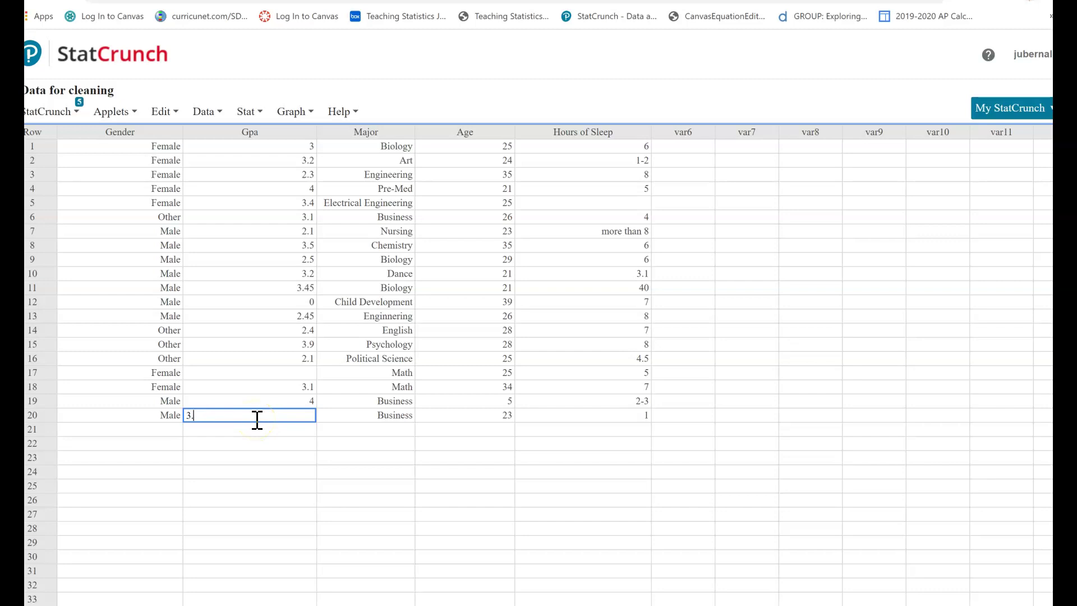
key(Return)
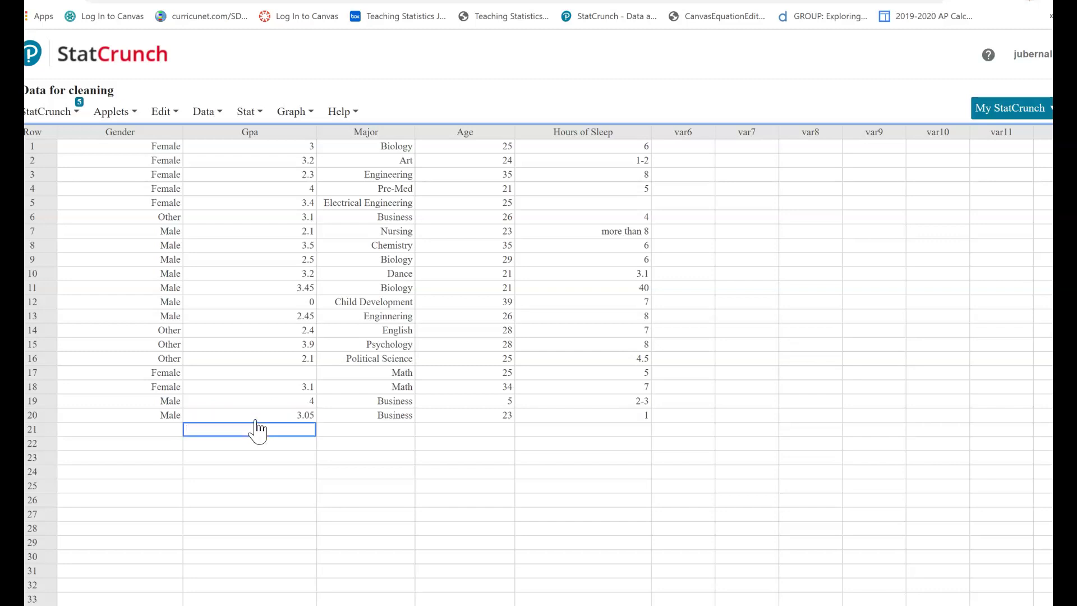
Step: Create a frequency histogram of the Gpa column and examine it for remaining outliers
click(293, 111)
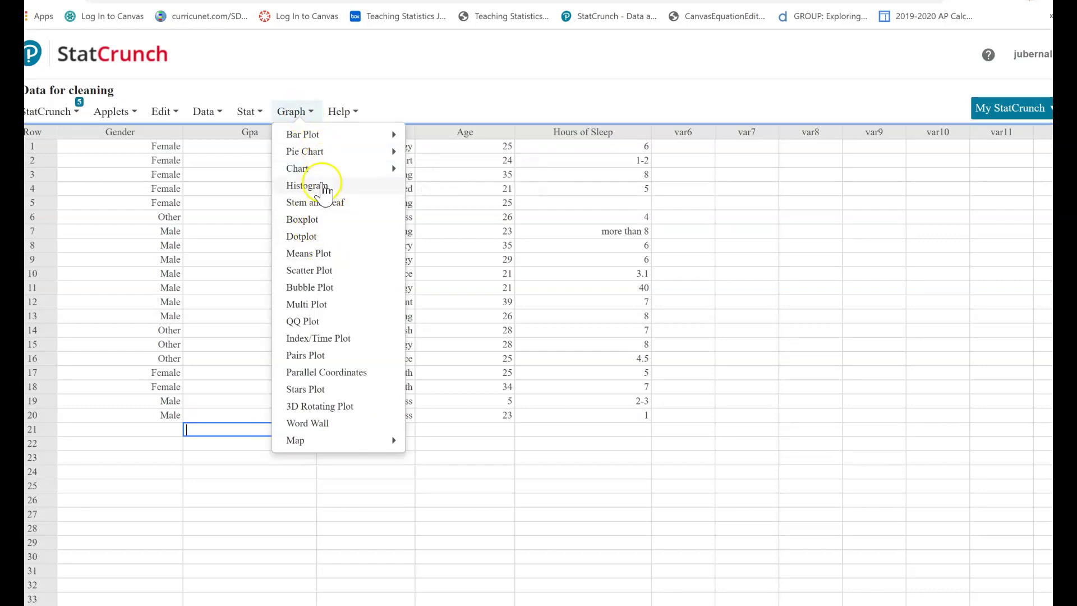
click(317, 185)
click(393, 95)
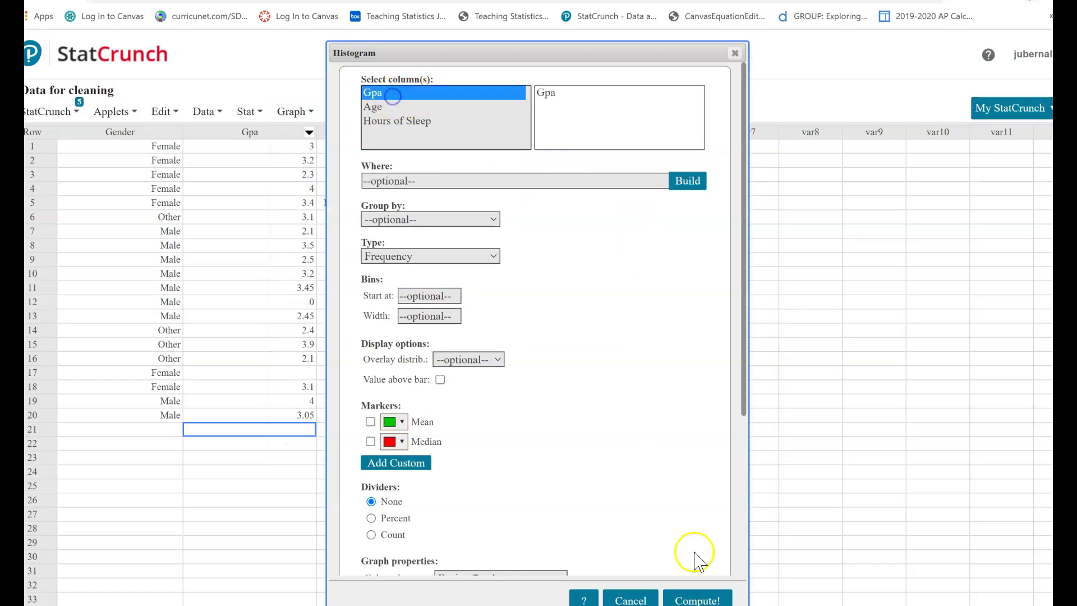
click(698, 597)
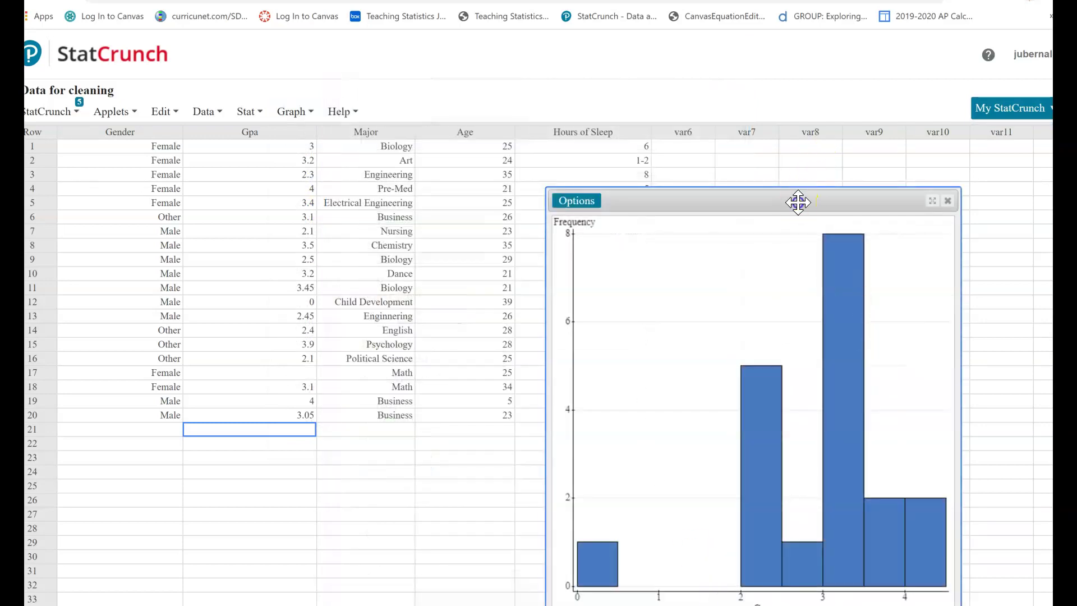
drag(800, 201, 777, 60)
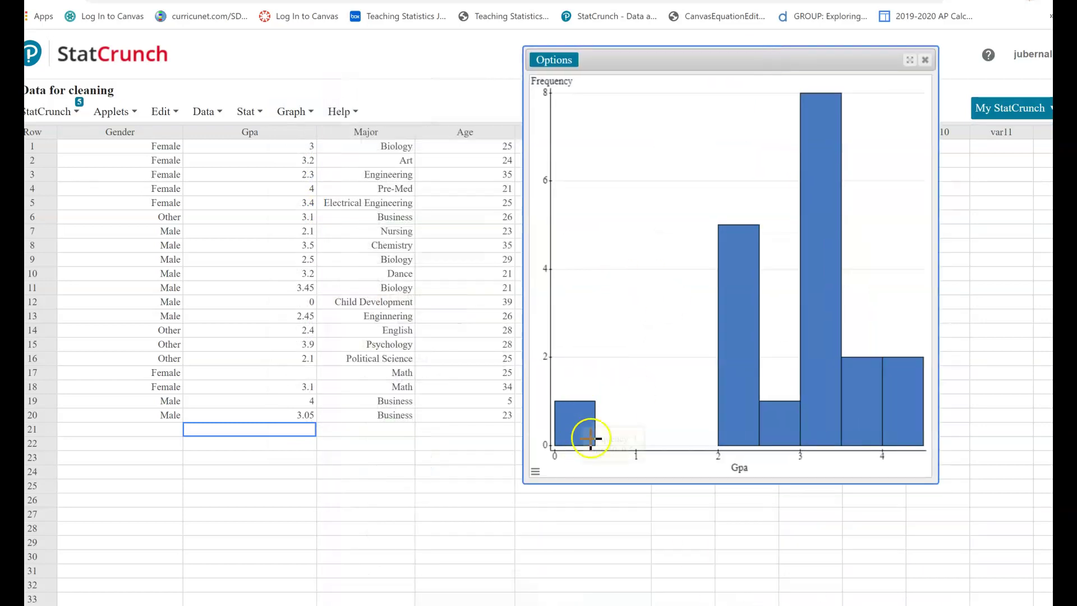
Step: Clear the zero Gpa entry in row 12 and recompute the Gpa histogram to check the distribution, closing the graph when finished
click(289, 303)
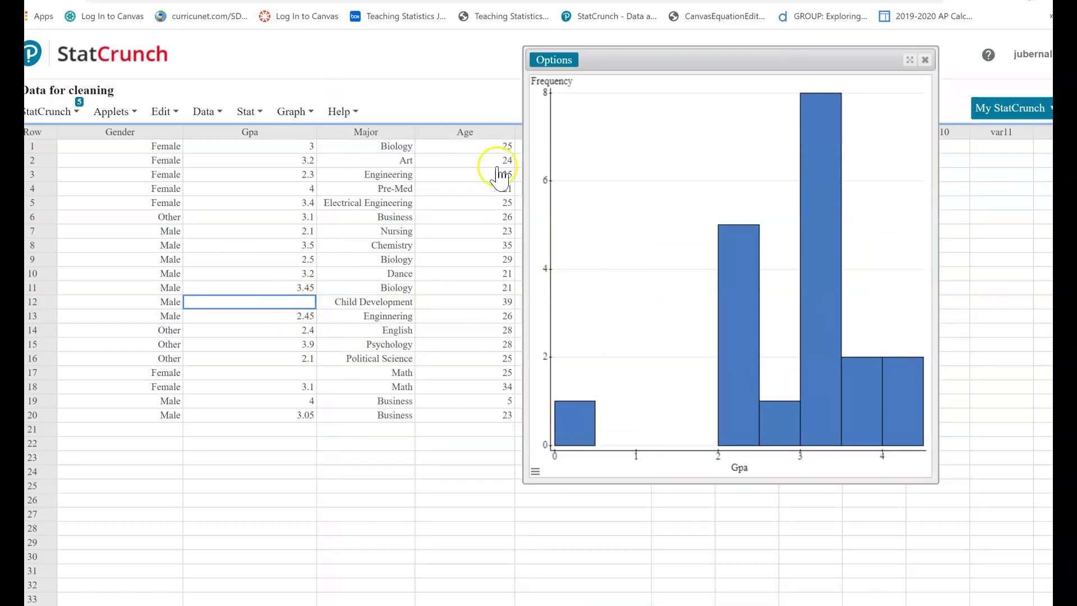
click(562, 61)
click(567, 79)
click(707, 589)
drag(826, 203, 812, 47)
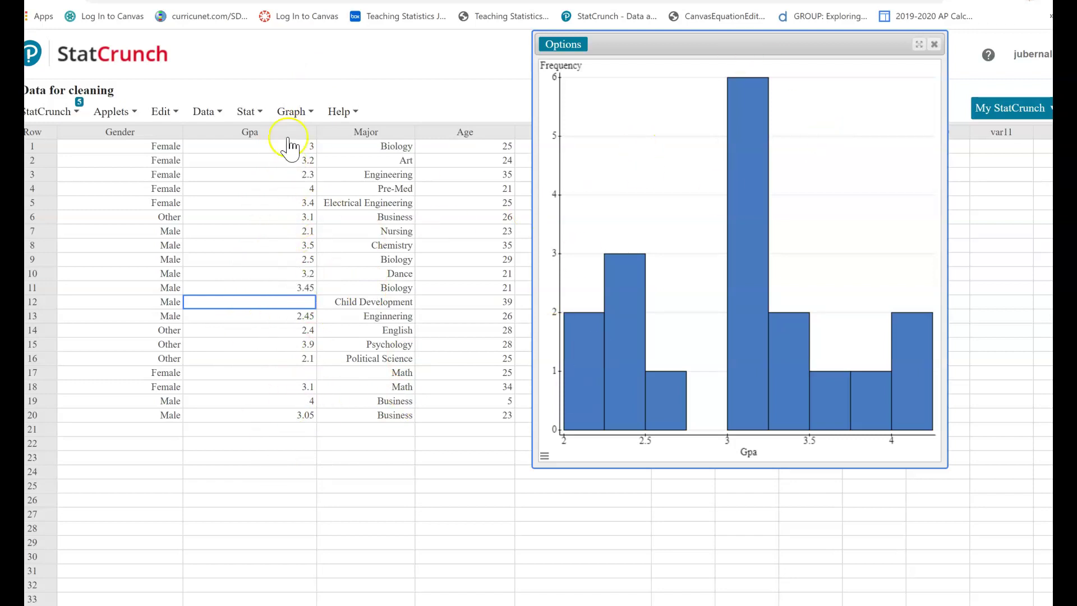
click(934, 45)
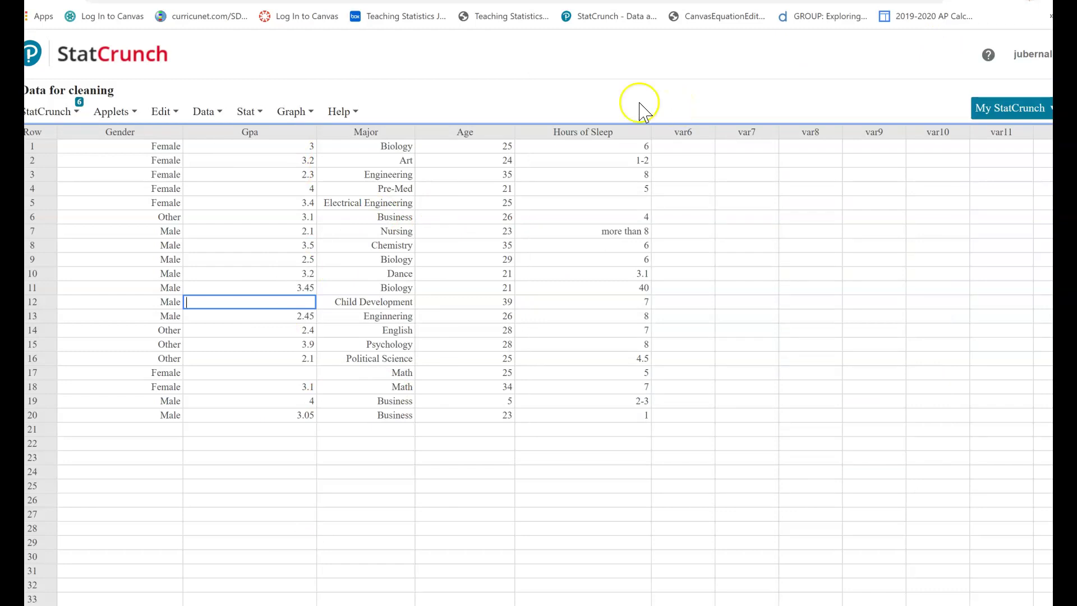
Step: Sort the whole table in ascending order by Gpa
click(309, 132)
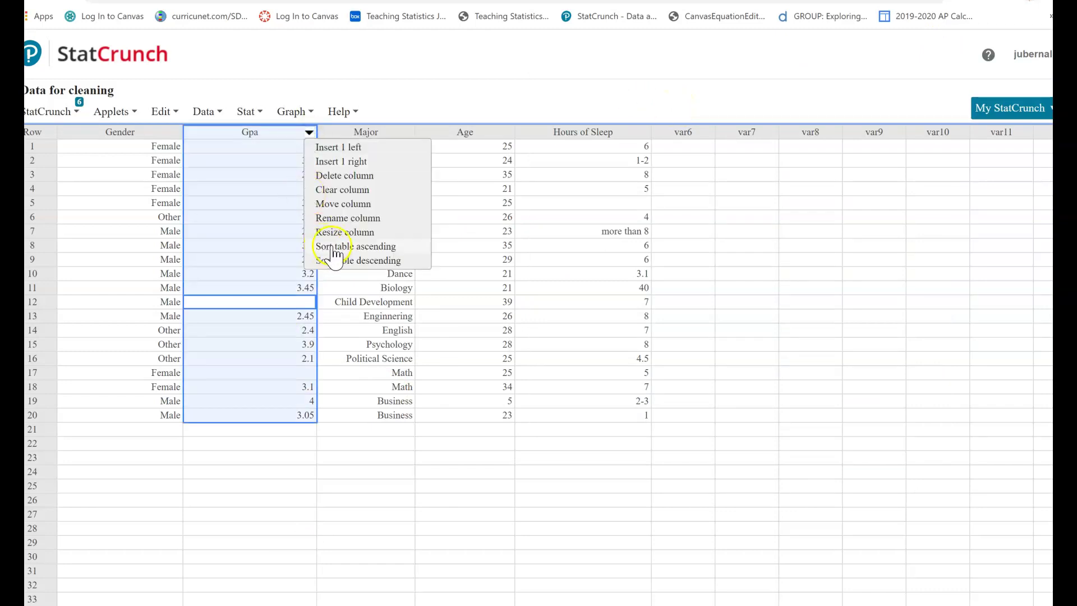
click(334, 246)
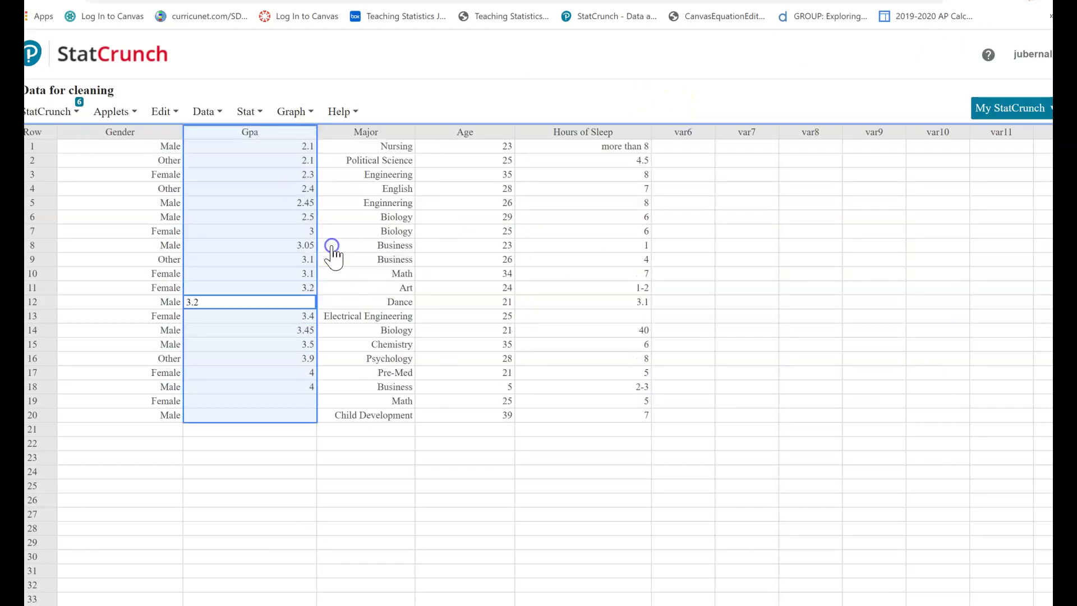
click(307, 429)
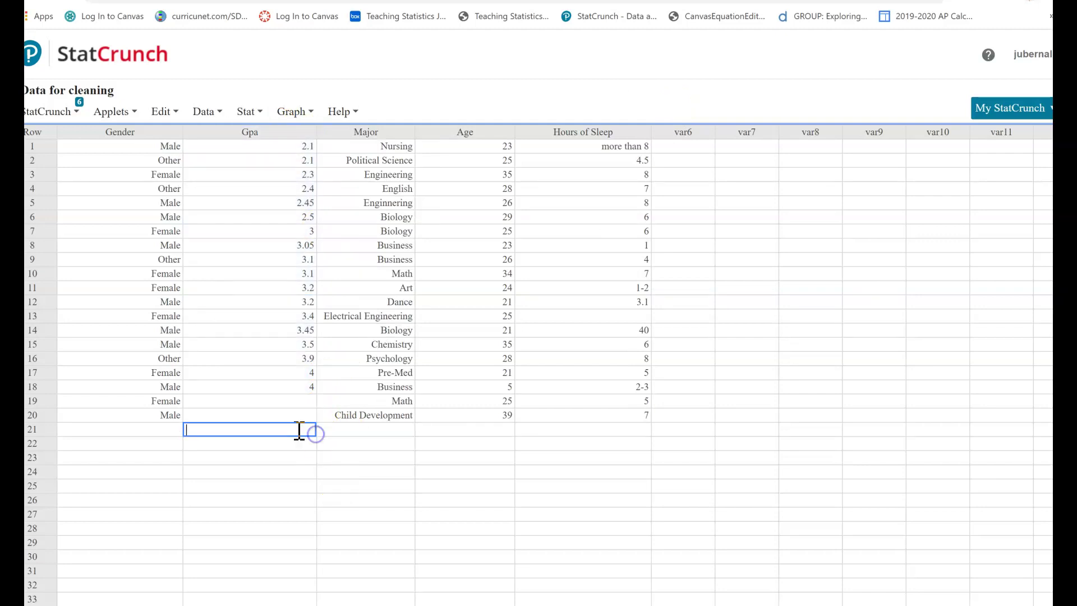
Step: Inspect the blank cells in the table: Gpa in rows 19 and 20 and Hours of Sleep in row 13
click(284, 400)
click(283, 414)
click(284, 402)
click(283, 414)
click(284, 402)
click(284, 402)
key(Up)
key(Up)
key(Up)
key(Up)
key(Right)
key(Right)
key(Right)
key(Up)
key(Left)
key(Up)
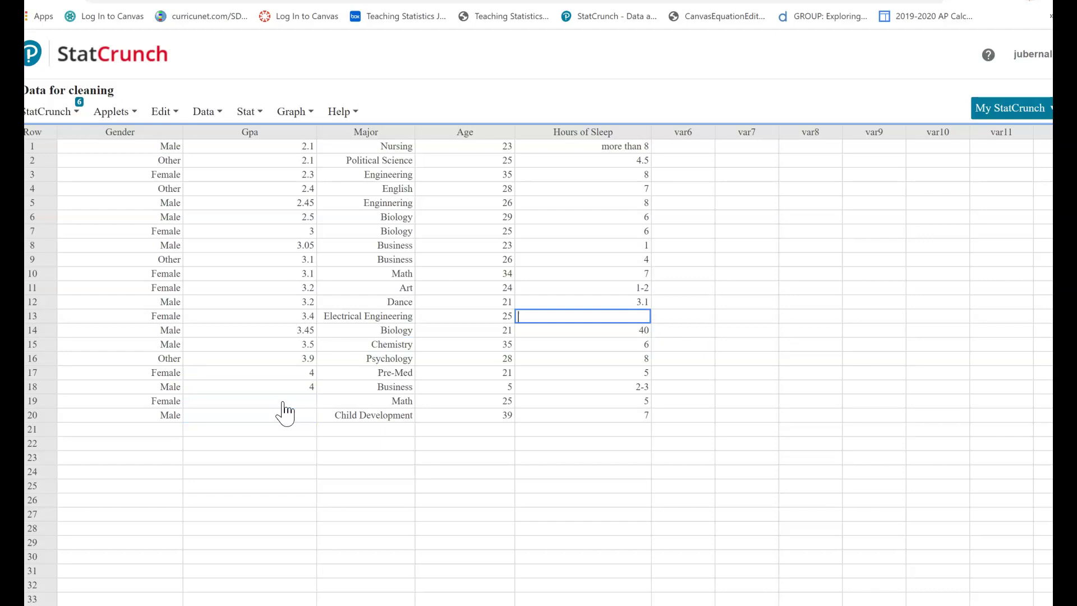
click(600, 315)
click(285, 416)
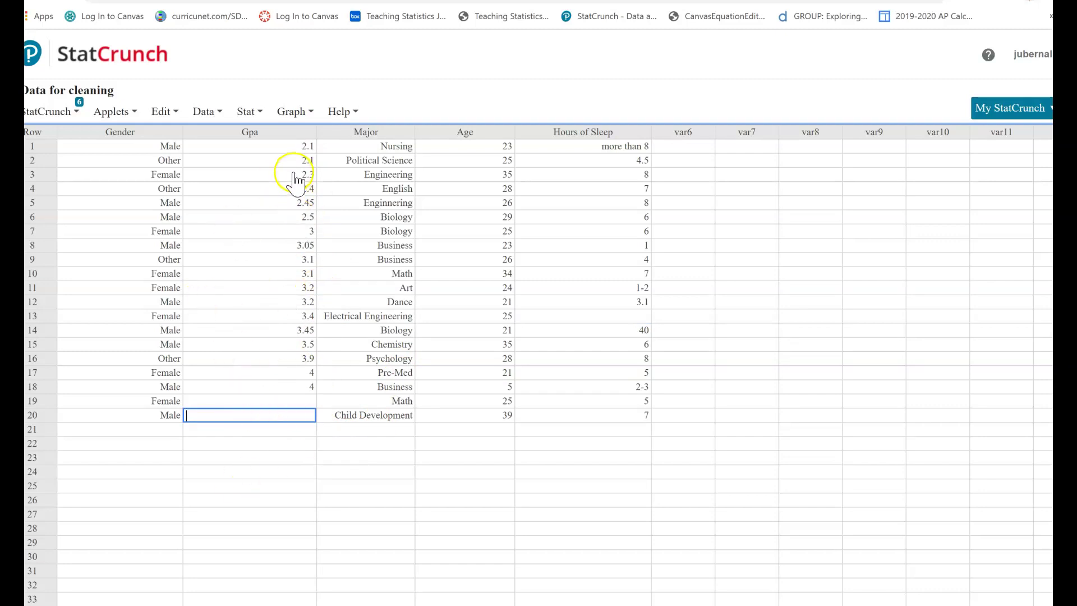
Step: Insert a new column directly after Gpa, widen it, and name it GPA Ranges
click(309, 133)
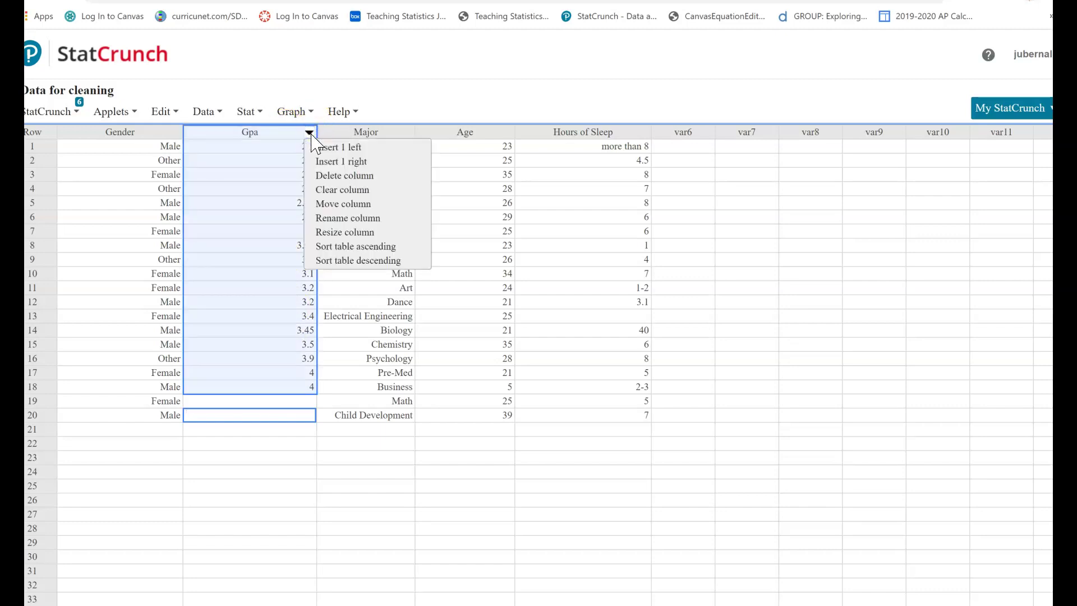
click(338, 162)
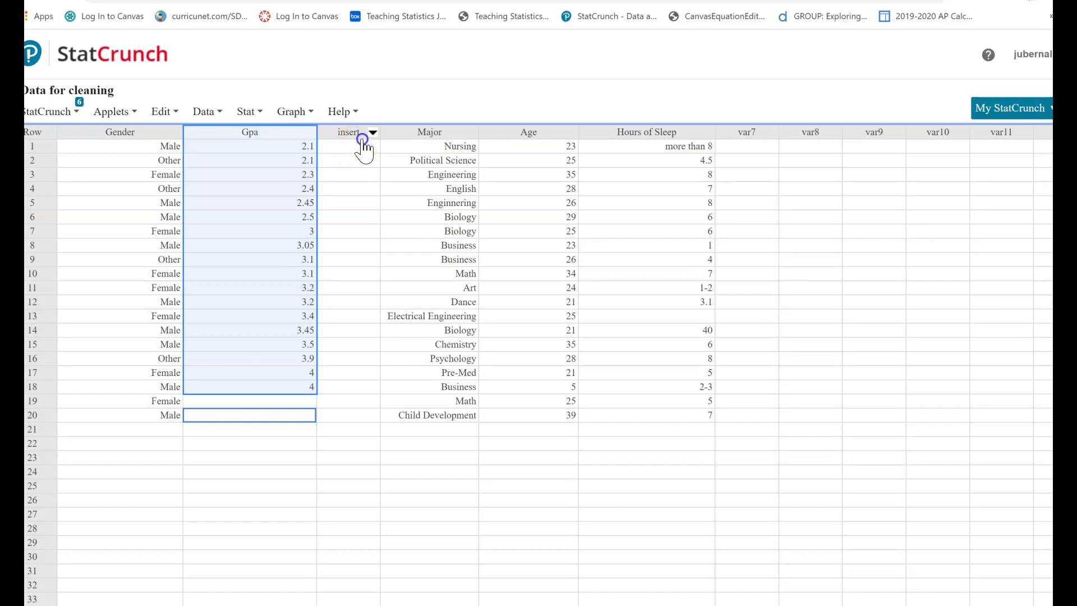
click(353, 134)
drag(380, 130, 461, 129)
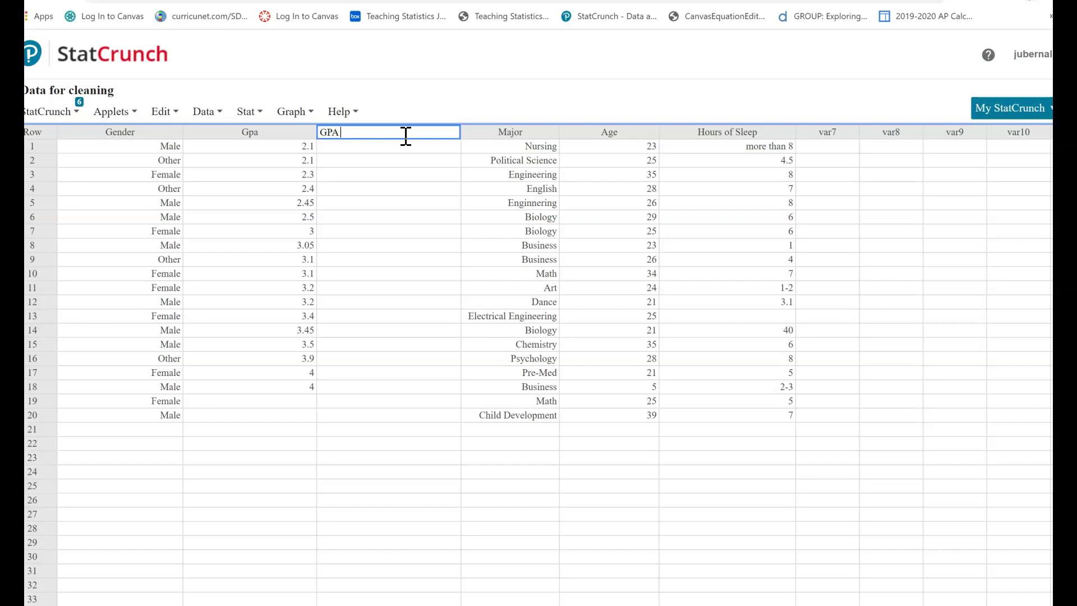
key(Return)
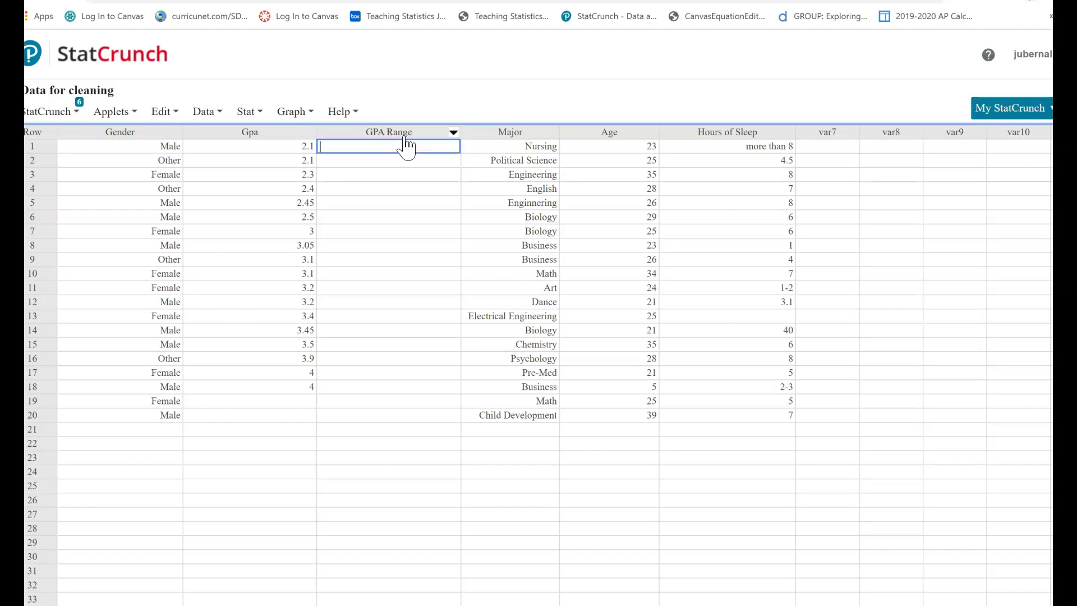
click(422, 125)
click(415, 129)
text(s)
key(Return)
Step: Enter the range 2-2.5 in row 1 of GPA Ranges and copy it to rows 2 through 6
text(5)
key(Return)
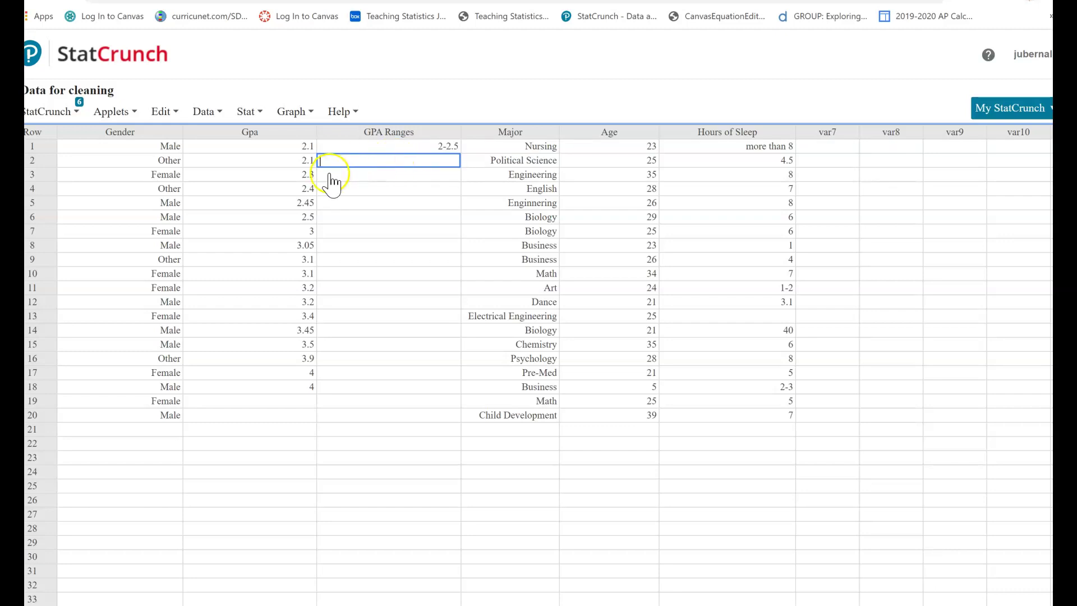
click(448, 147)
click(448, 147)
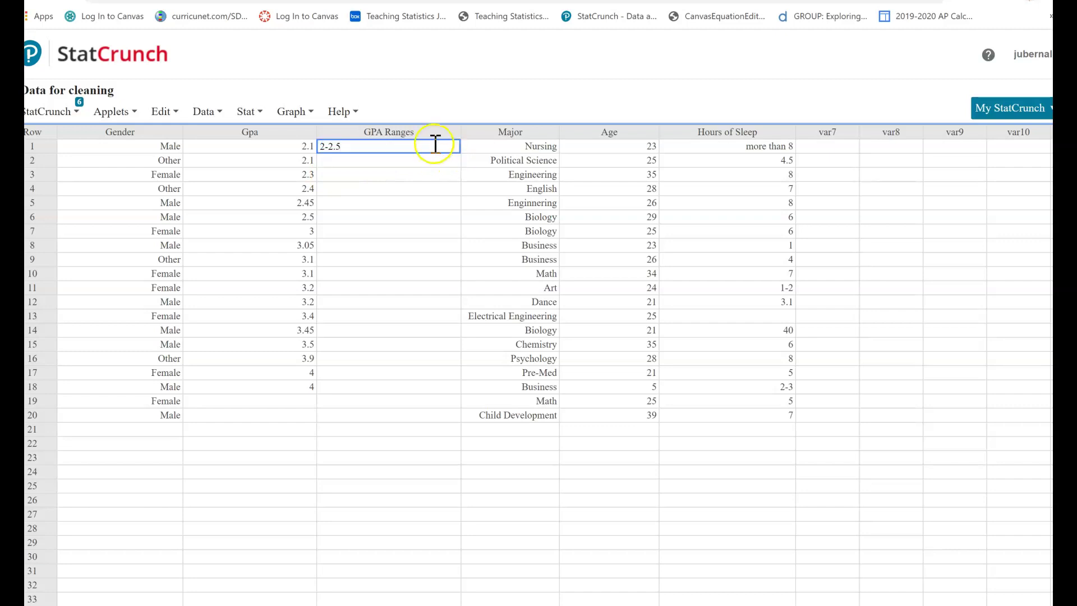
drag(342, 145, 320, 146)
key(ctrl+c)
drag(454, 162, 449, 216)
key(ctrl+v)
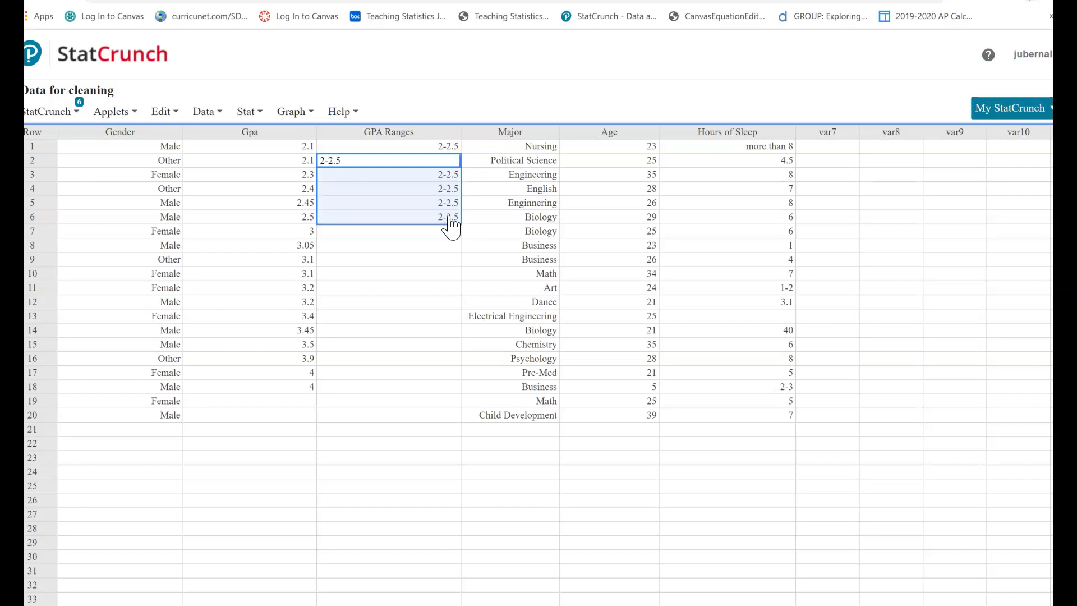
click(370, 170)
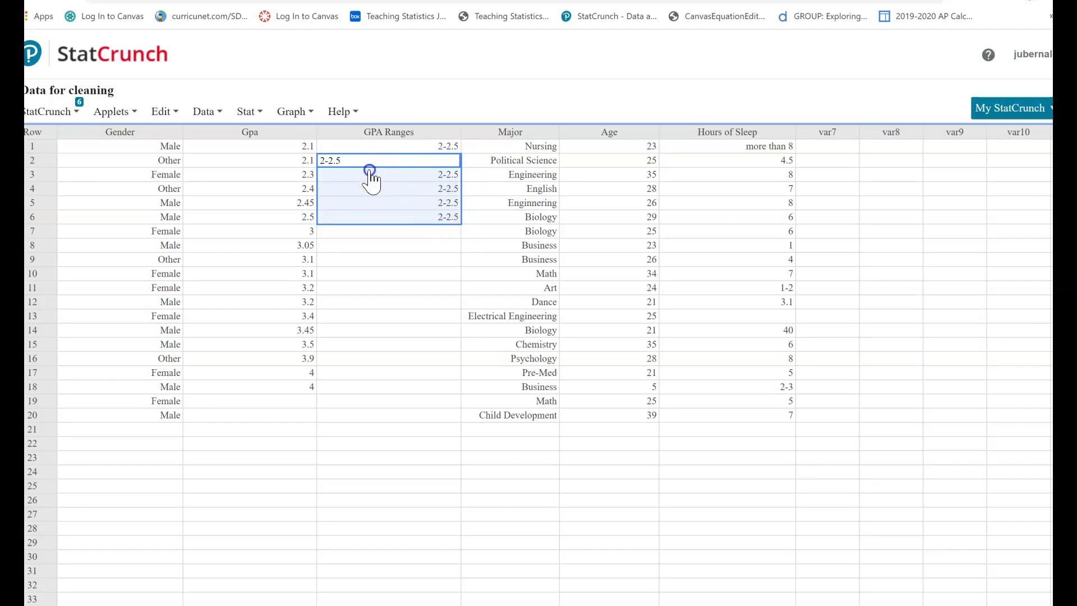
Step: Enter the range 3-3.5 in row 7 of GPA Ranges and copy it to rows 8 through 15
click(409, 230)
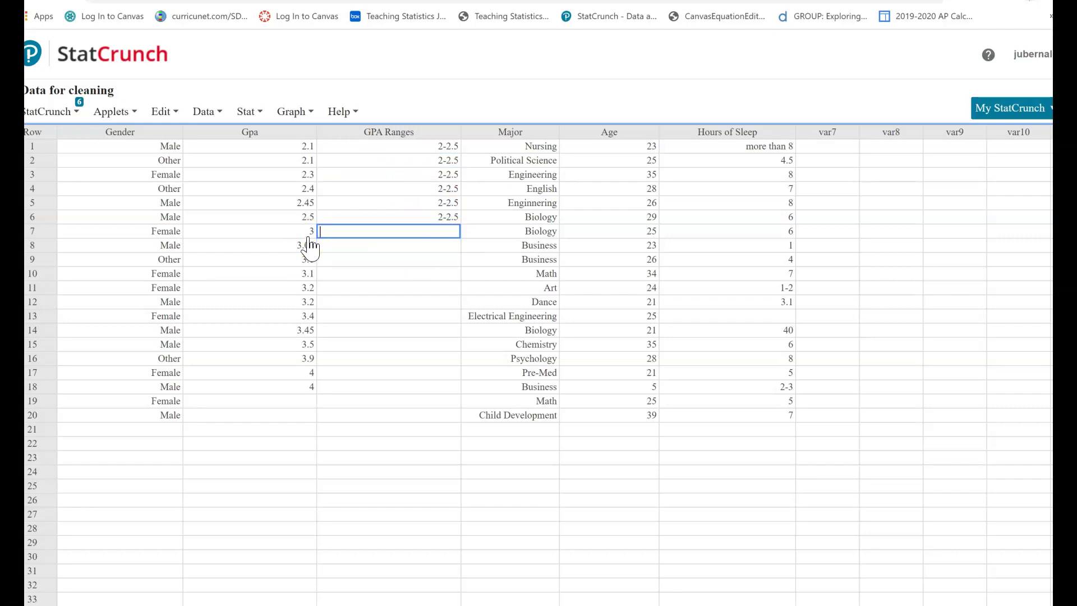
click(401, 231)
click(368, 230)
drag(339, 226, 321, 227)
key(ctrl+c)
click(426, 238)
drag(423, 247, 409, 341)
key(ctrl+v)
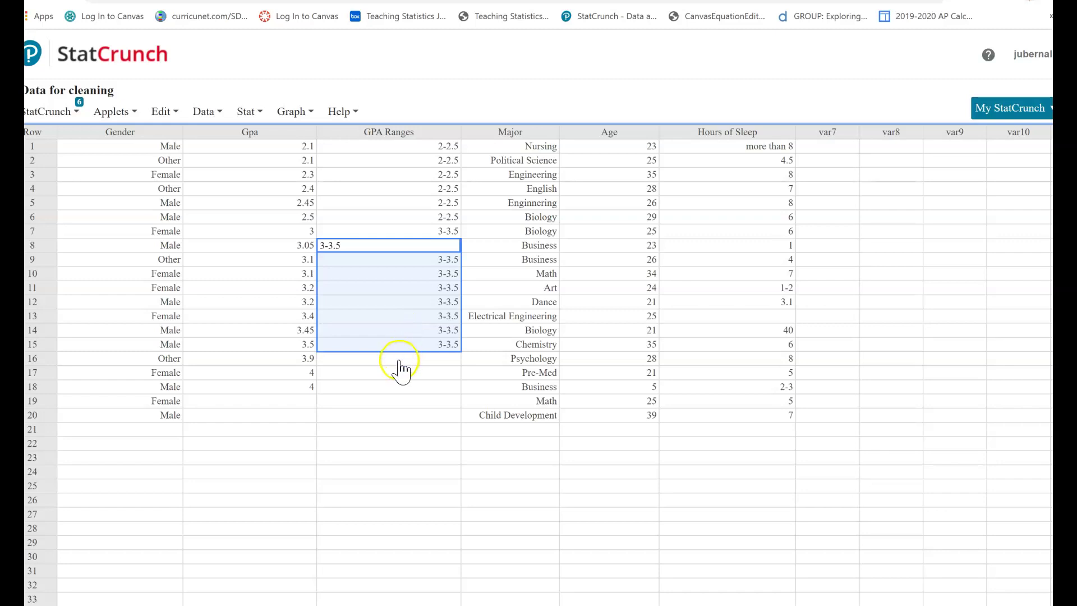
Step: Enter the range 3.51-4 in row 16 of GPA Ranges and copy it to rows 17 and 18
click(400, 359)
click(359, 359)
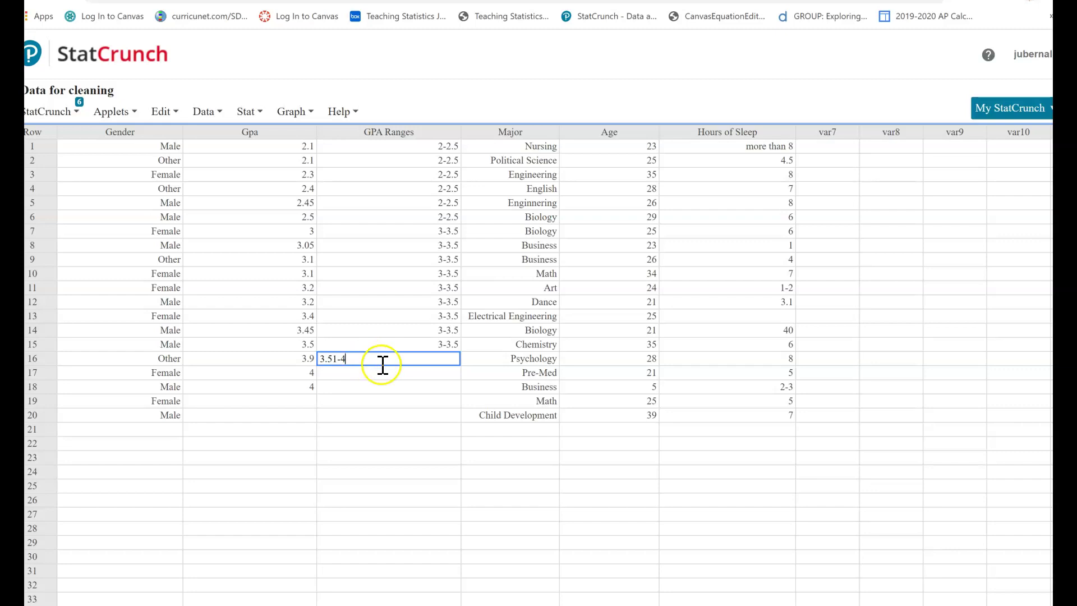
drag(356, 364, 325, 364)
click(397, 370)
drag(427, 368, 426, 388)
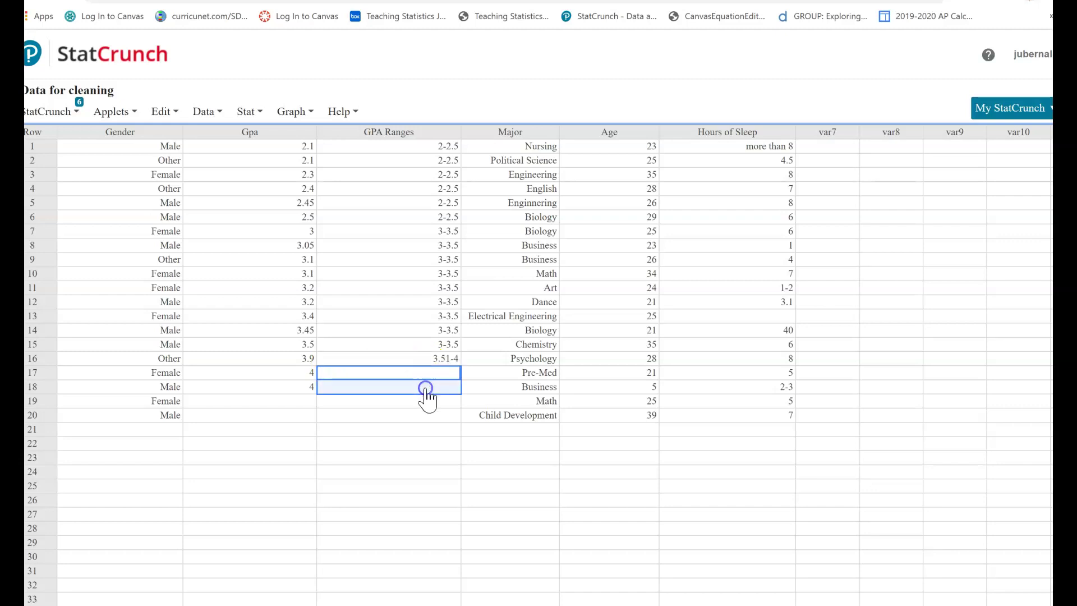
click(430, 429)
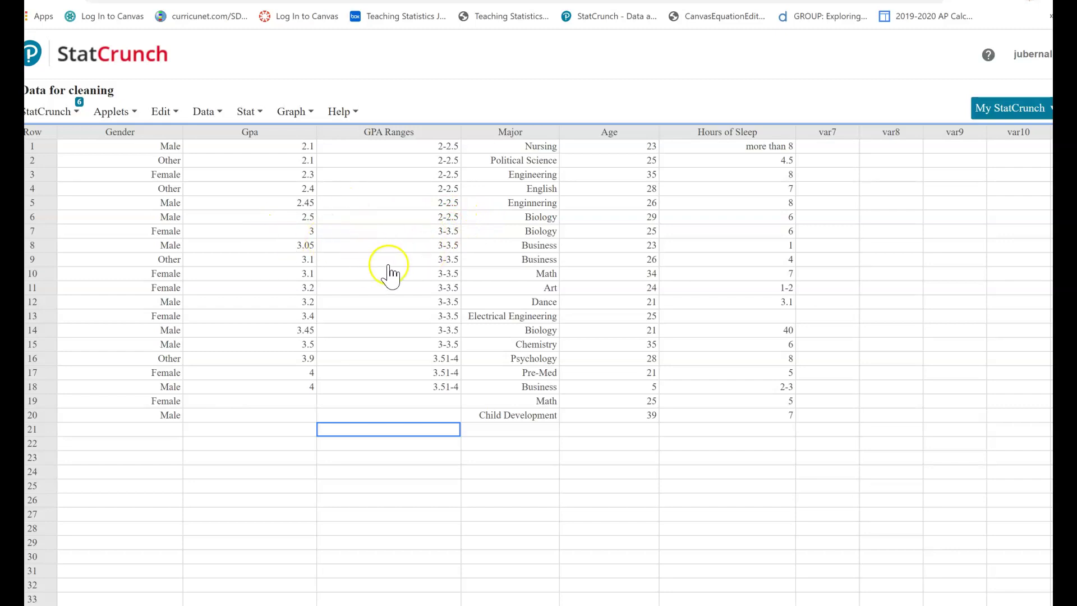
Step: Rename the ranges column to "GPA Ranges (categorical)" and the Gpa column to "Gpa (numerical)"
click(266, 162)
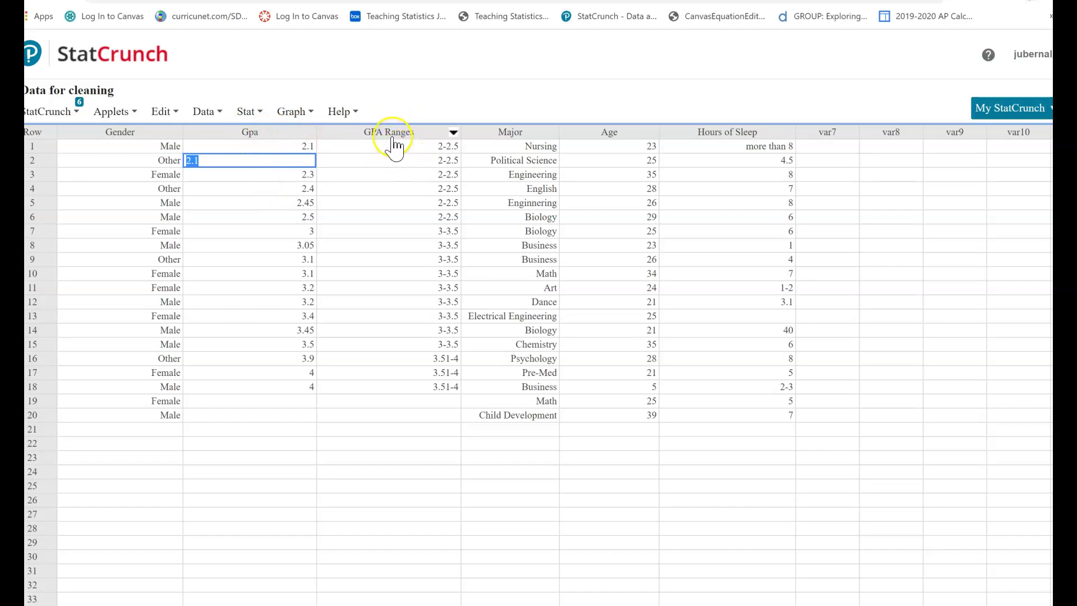
click(424, 132)
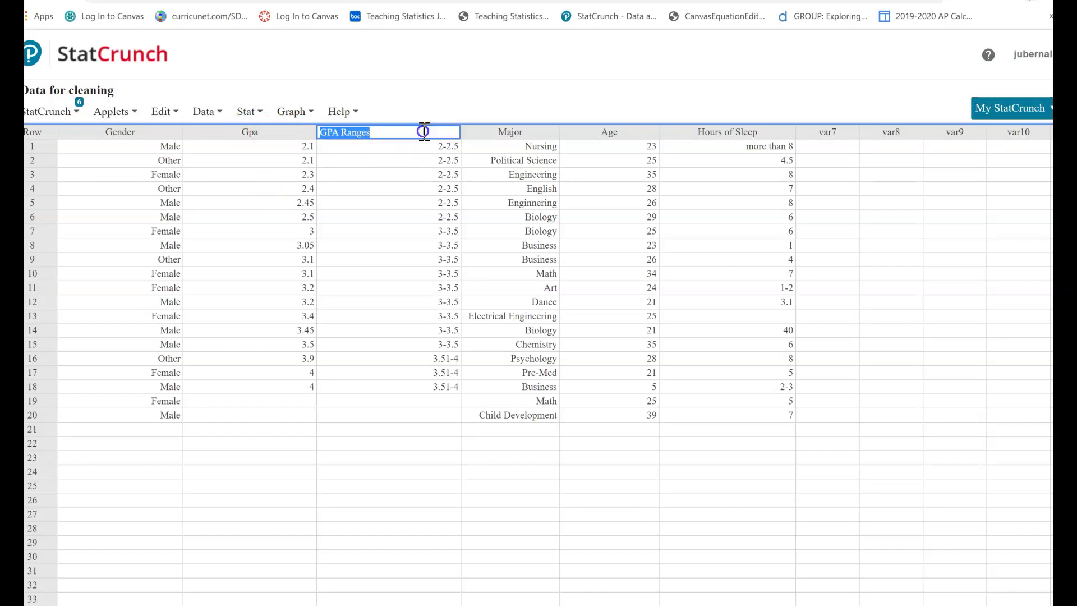
click(424, 131)
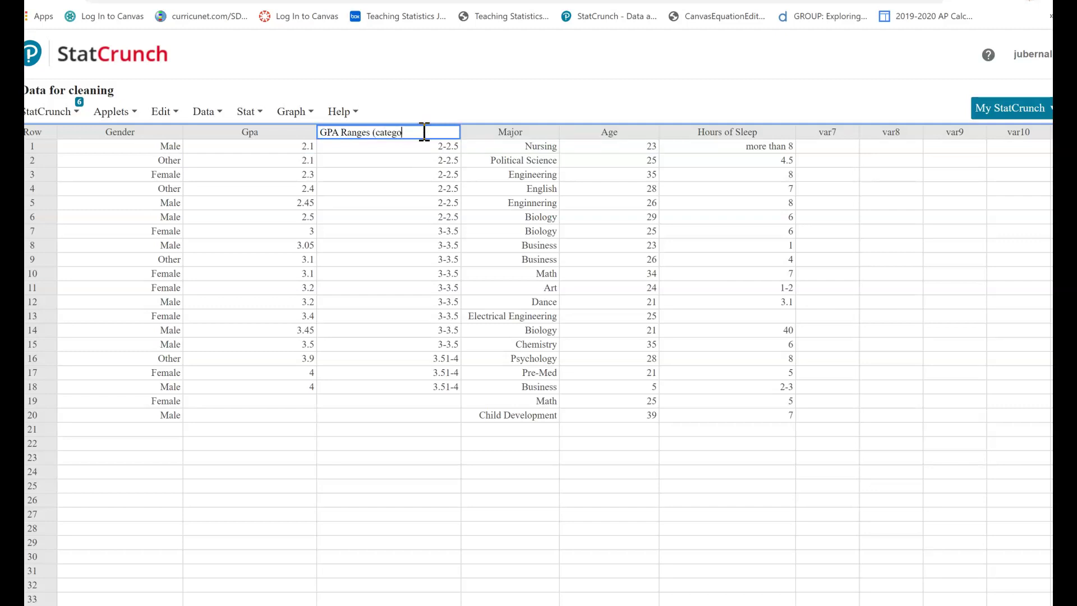
text((categorical))
key(Return)
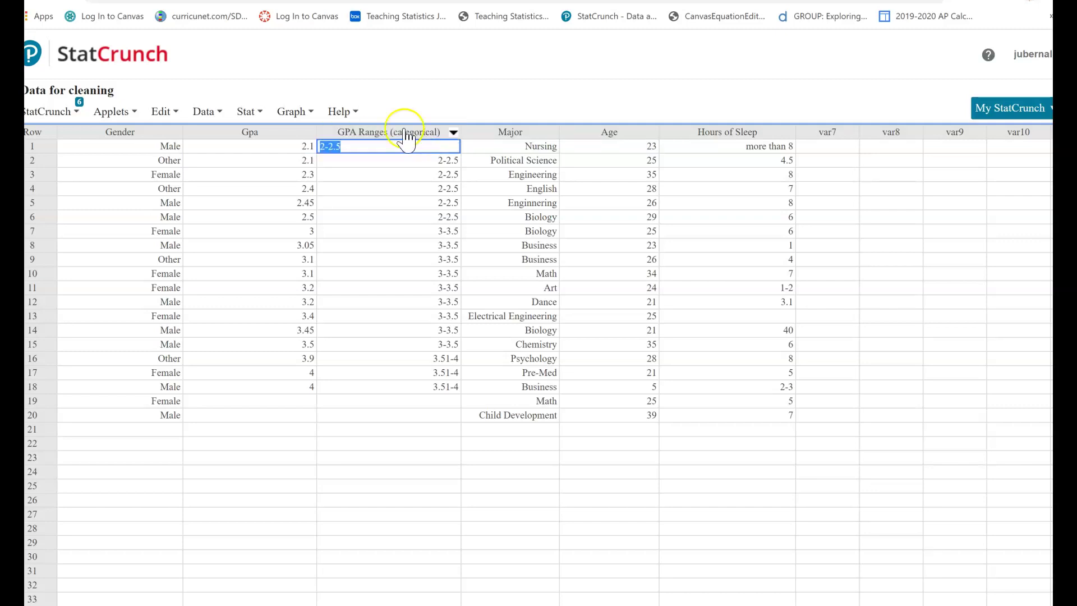
click(272, 132)
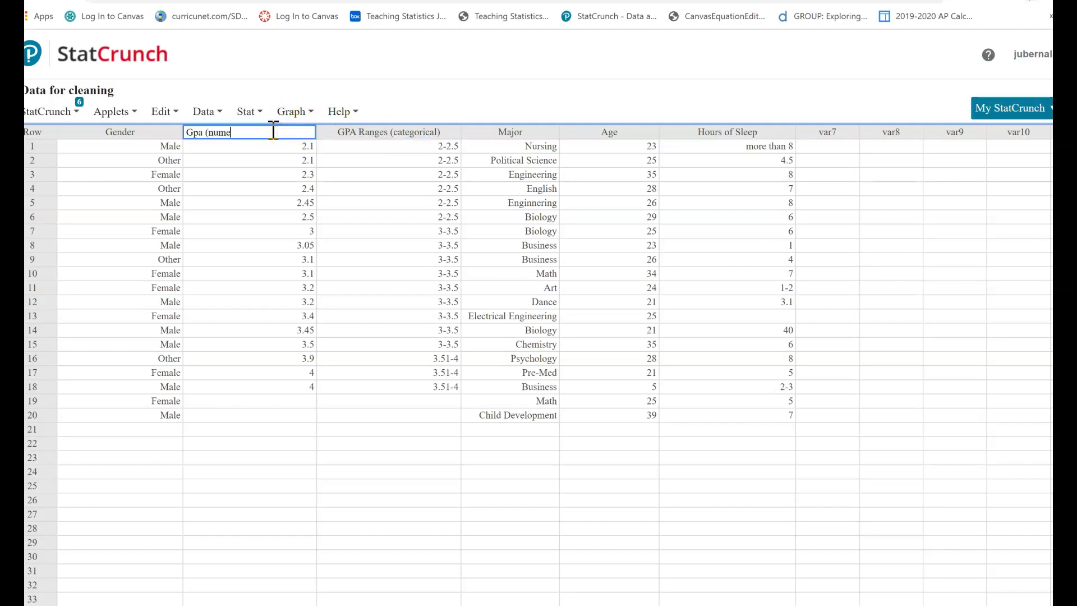
text((numerical))
key(Return)
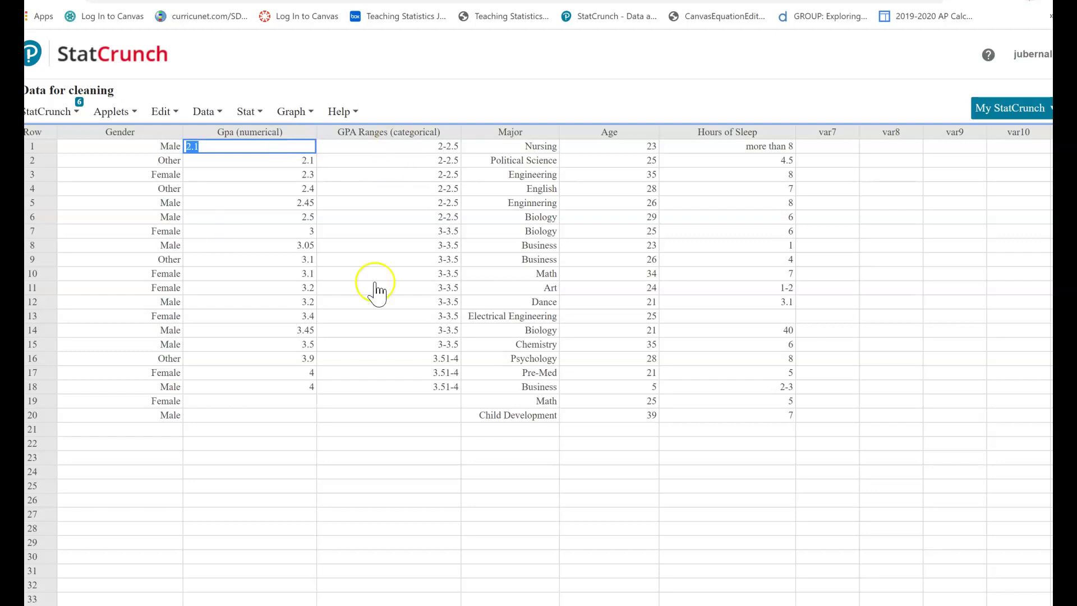
Step: Create a frequency bar plot from the GPA Ranges (categorical) column, examine it, and close it
mouse_move(296, 112)
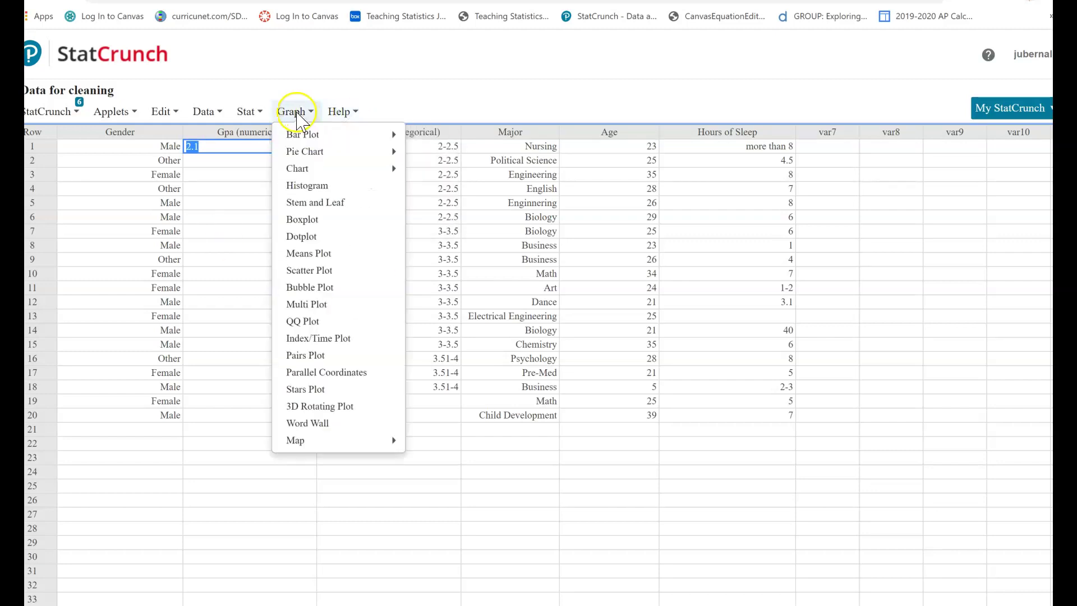
mouse_move(309, 171)
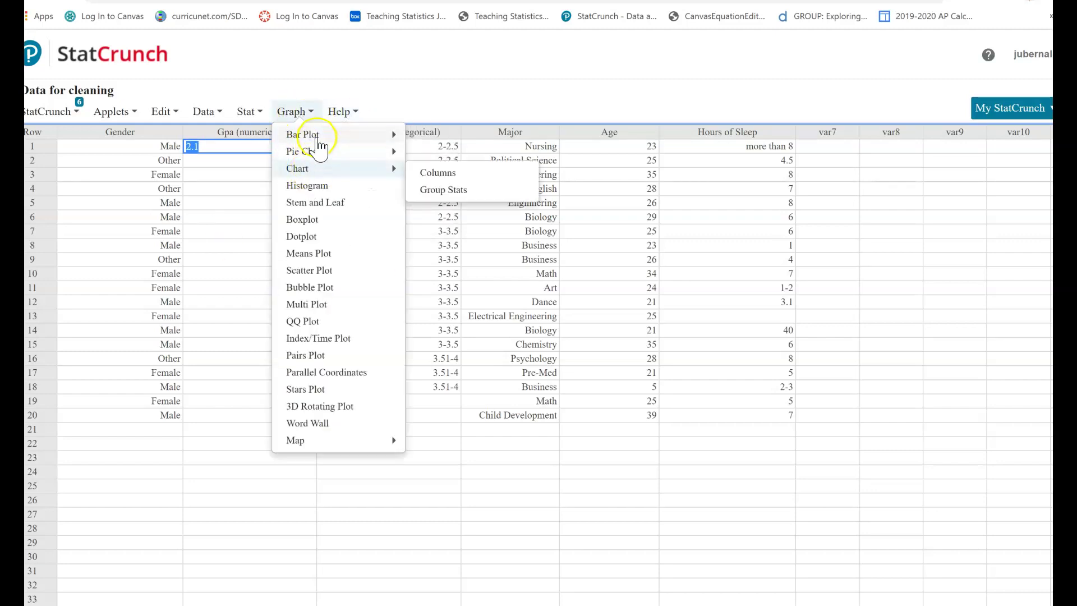
click(319, 138)
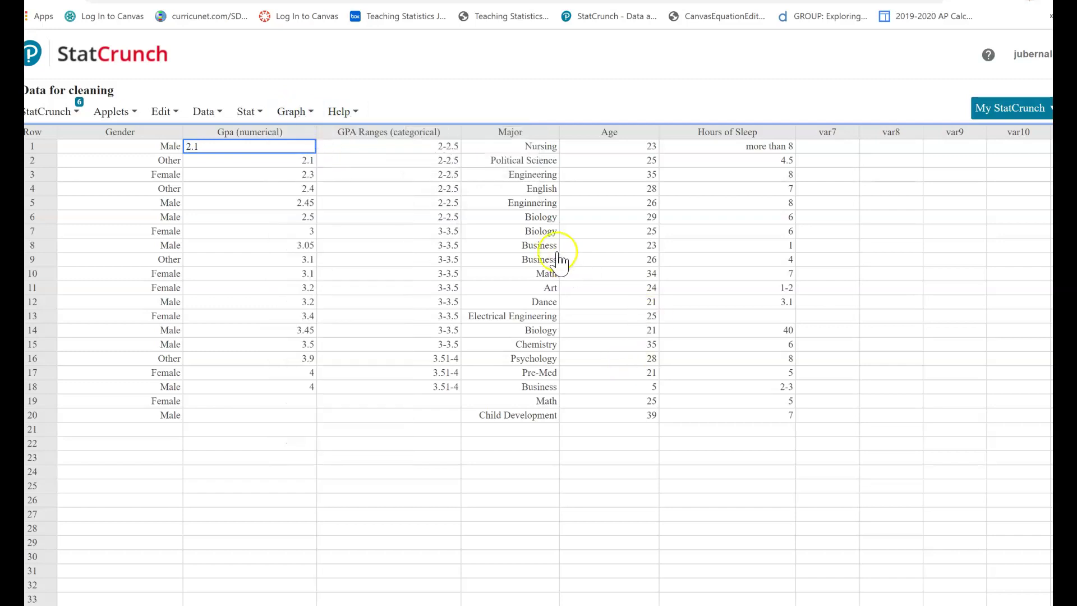
click(309, 112)
mouse_move(346, 135)
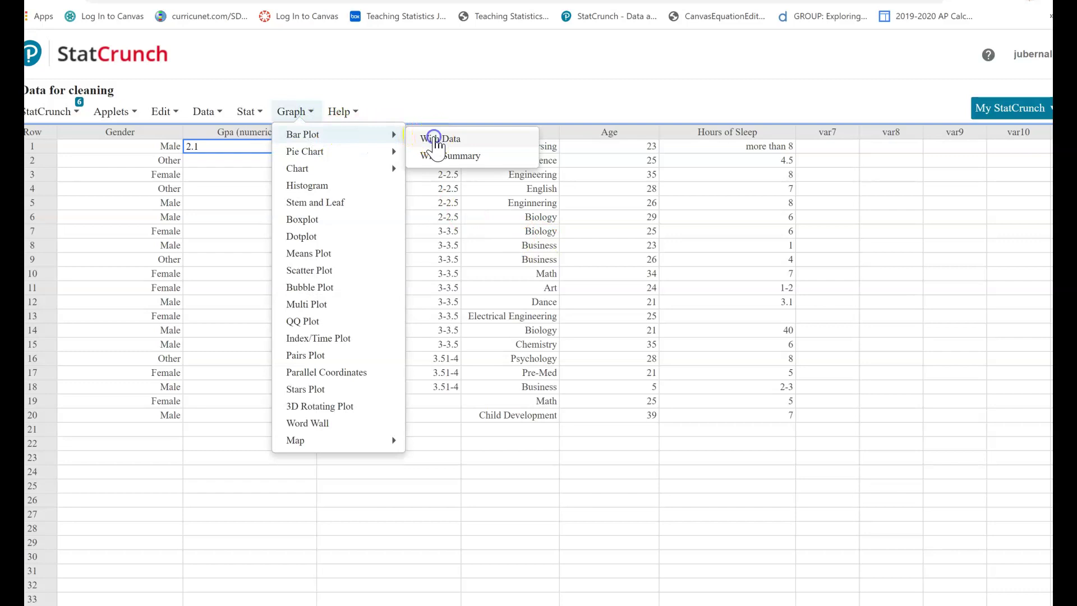
click(436, 141)
click(443, 120)
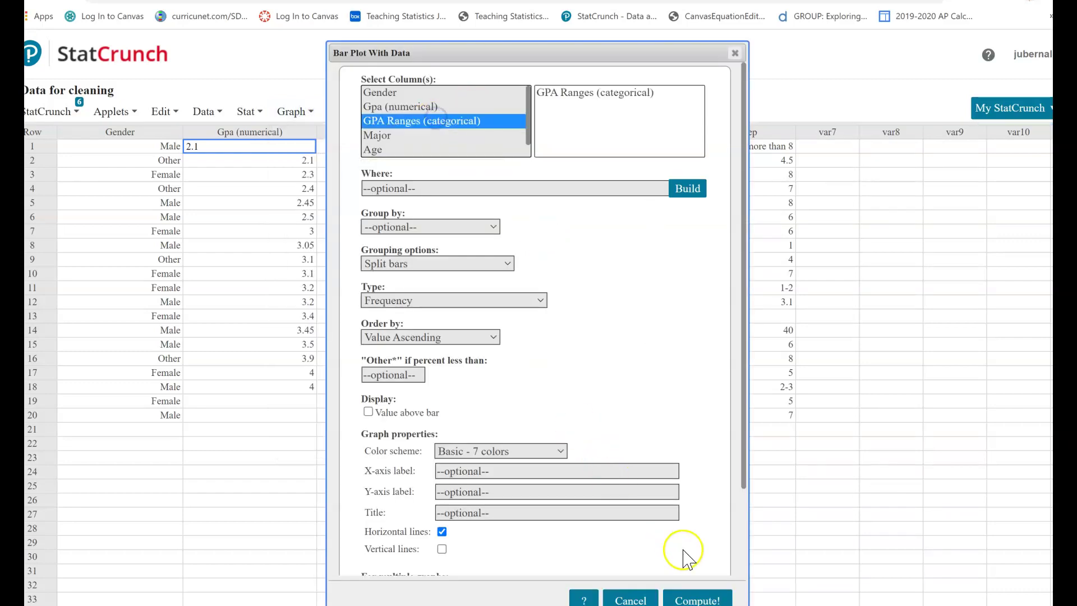
click(697, 599)
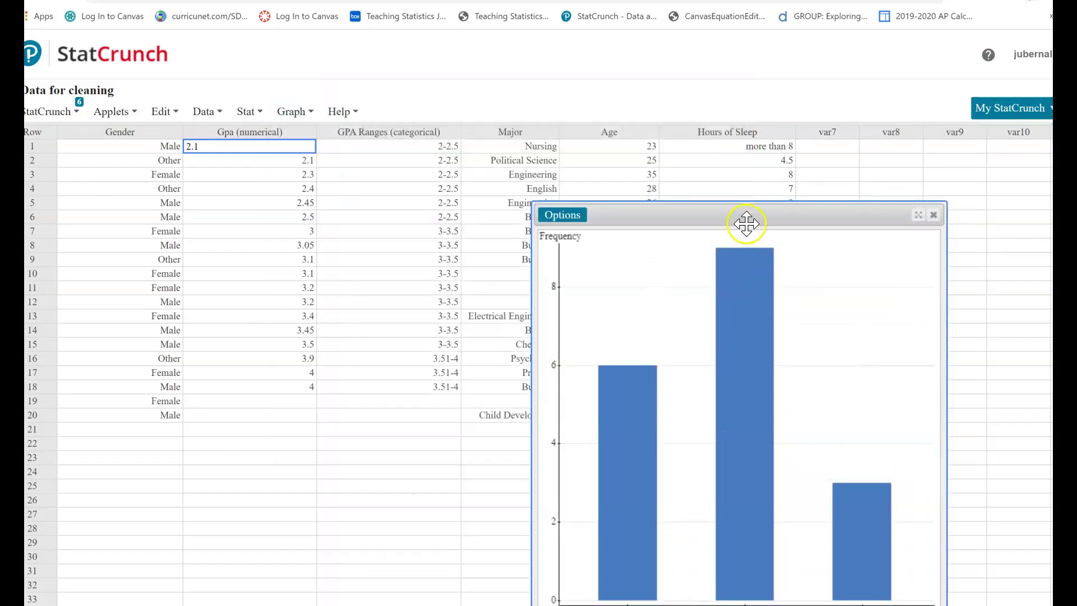
drag(747, 215, 642, 76)
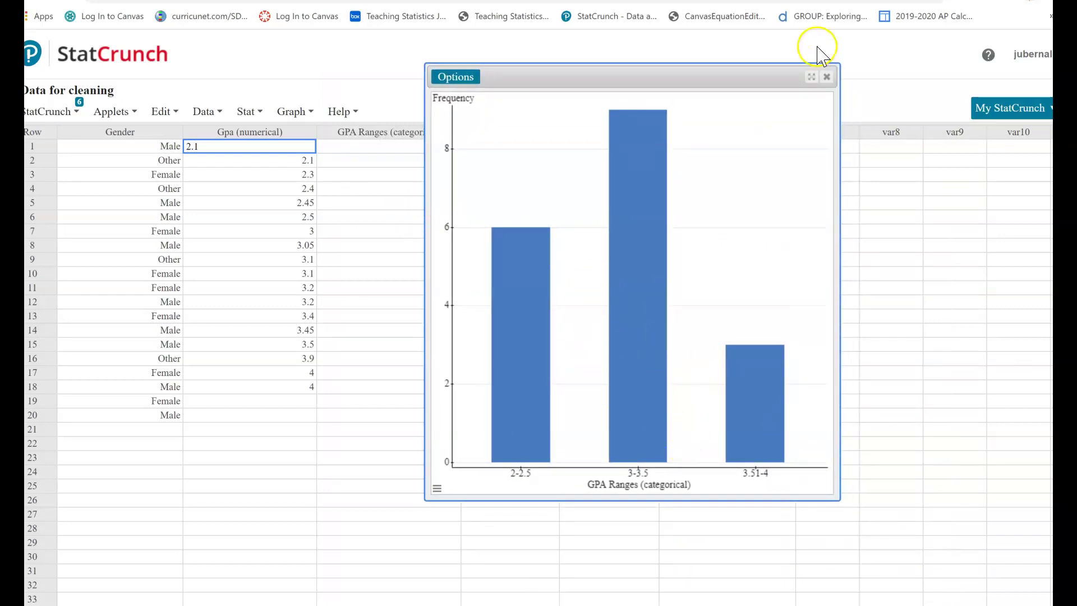
click(828, 77)
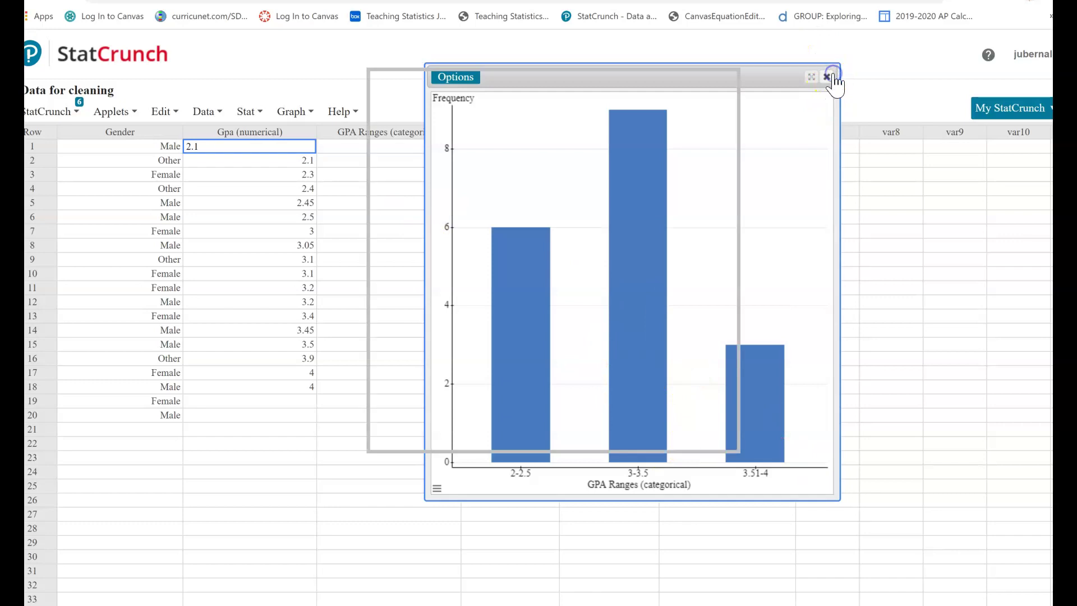
click(372, 274)
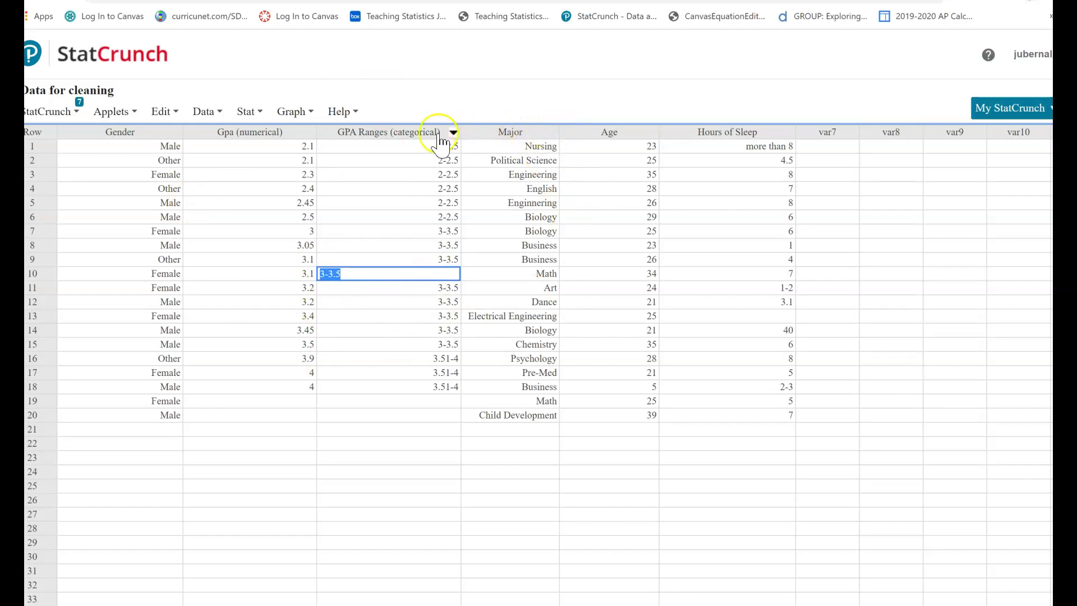
Step: Create a bar plot of Major grouped by Gender with split bars, examine it, and close it
click(291, 112)
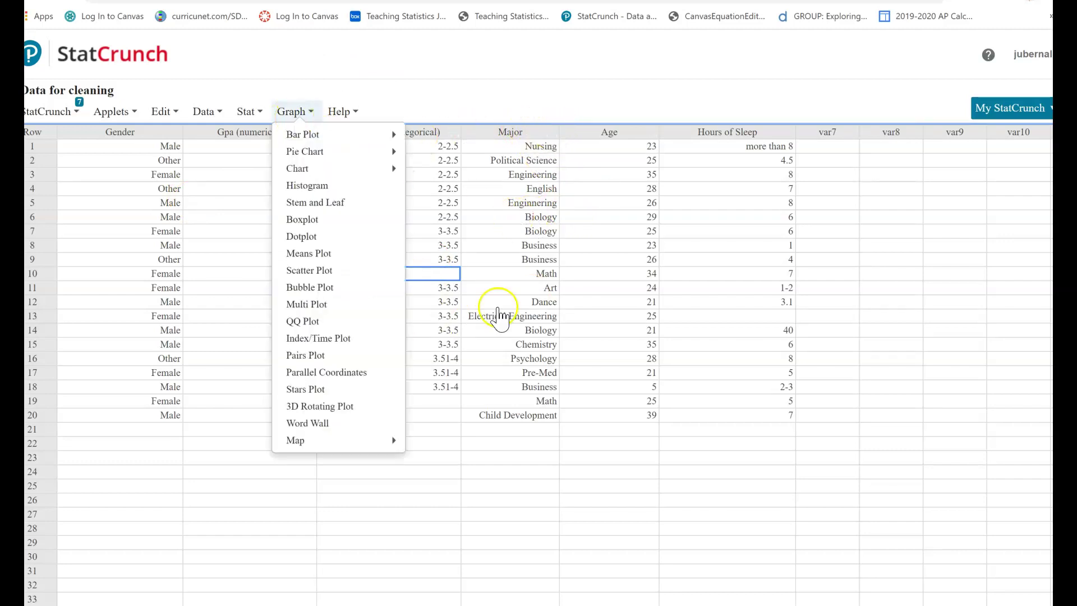
click(493, 303)
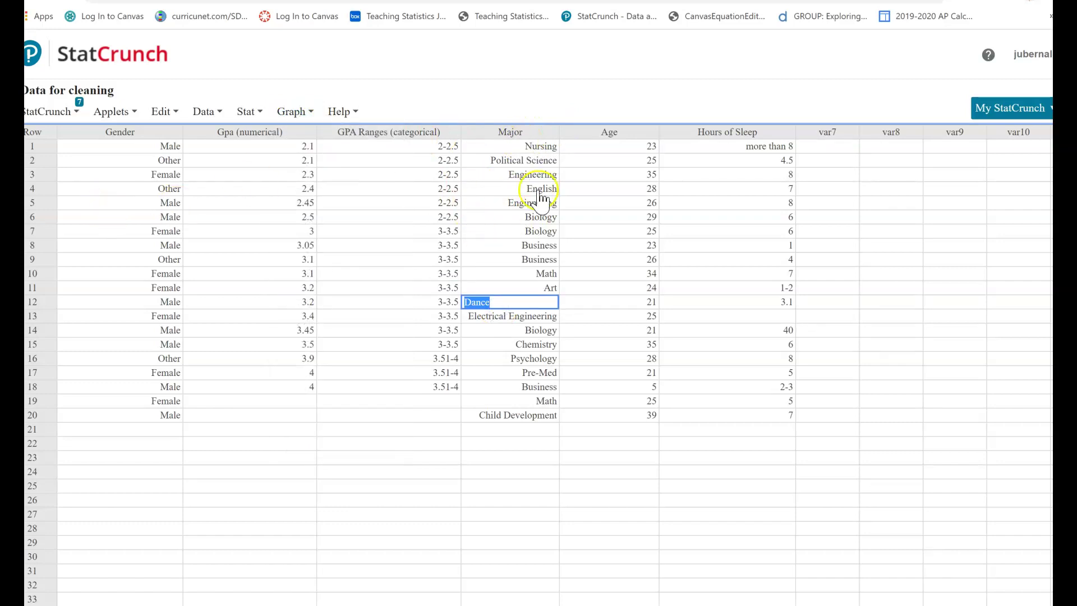
click(302, 112)
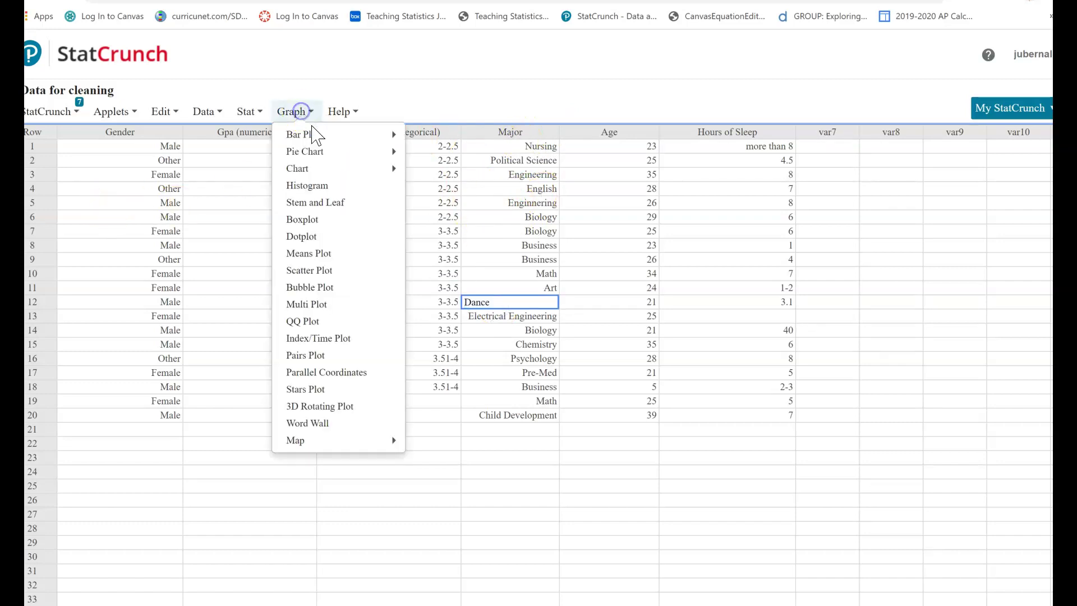
mouse_move(356, 137)
click(437, 137)
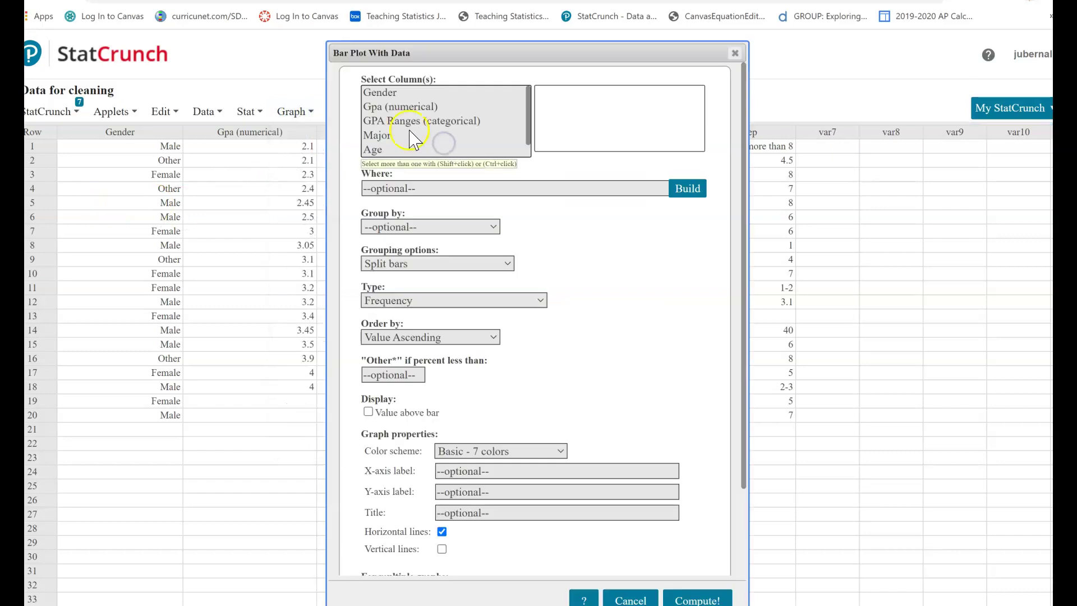
click(395, 135)
click(426, 227)
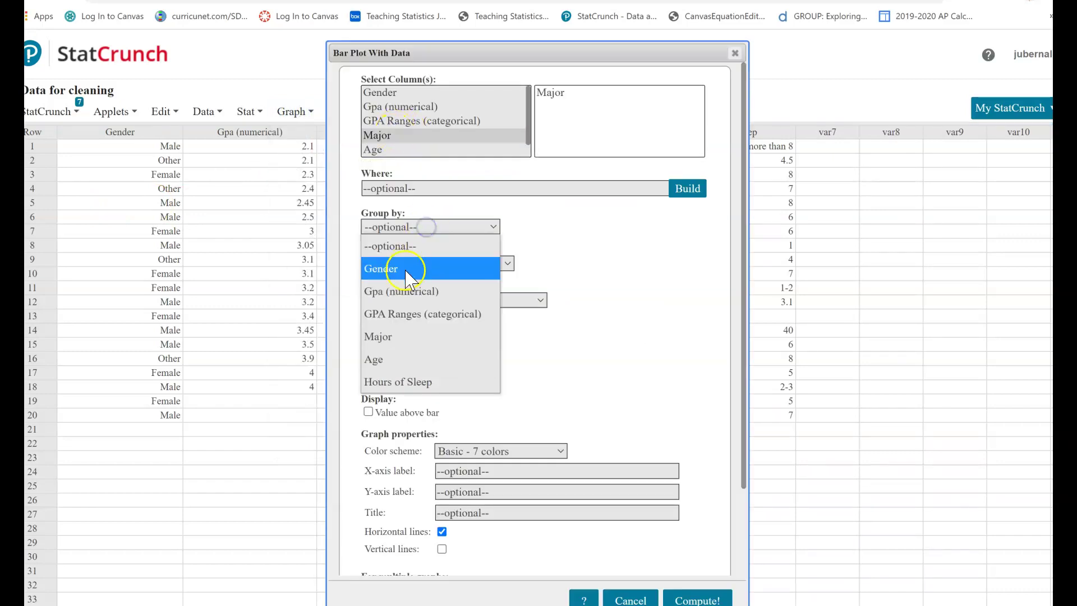
click(399, 272)
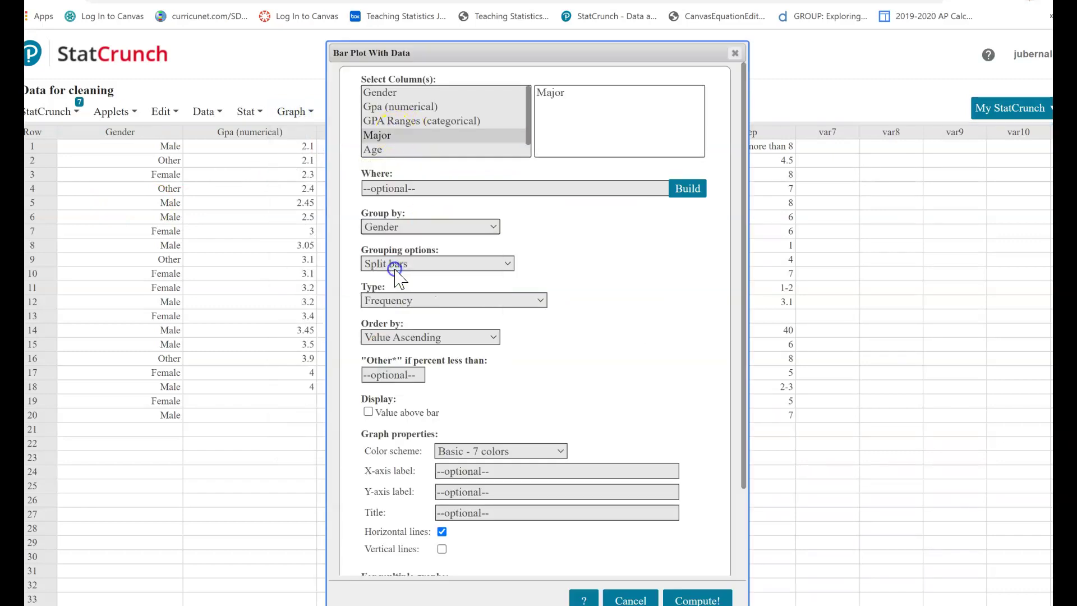
click(702, 594)
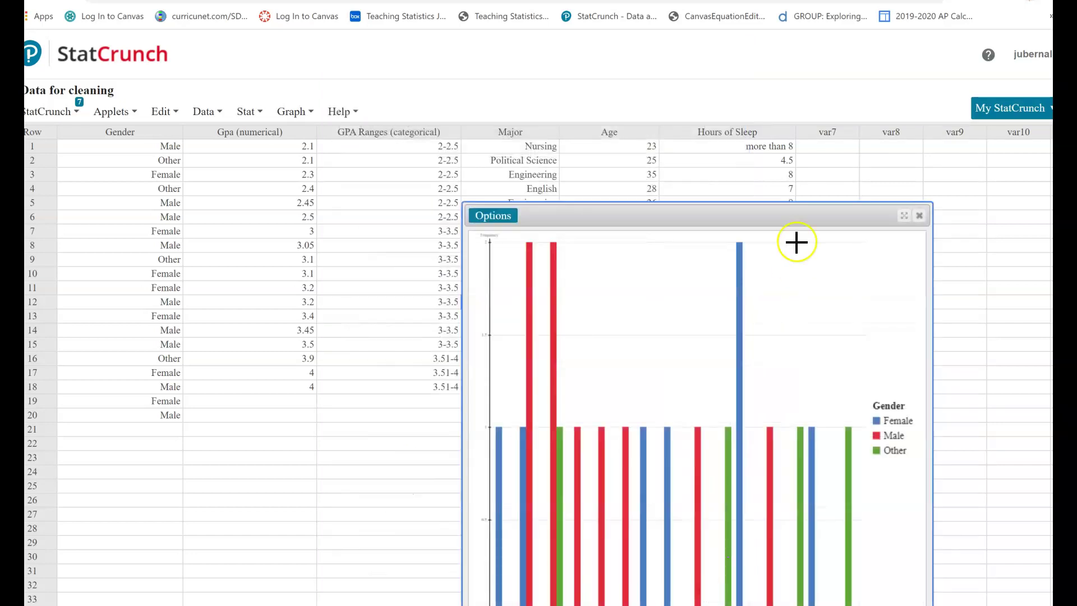
drag(776, 221, 632, 53)
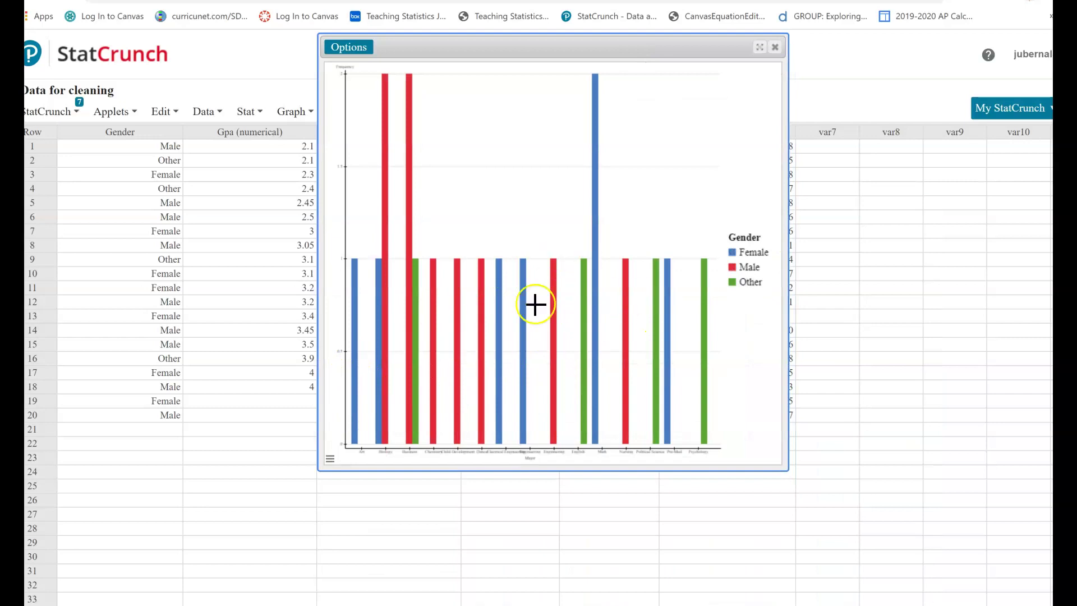
click(774, 47)
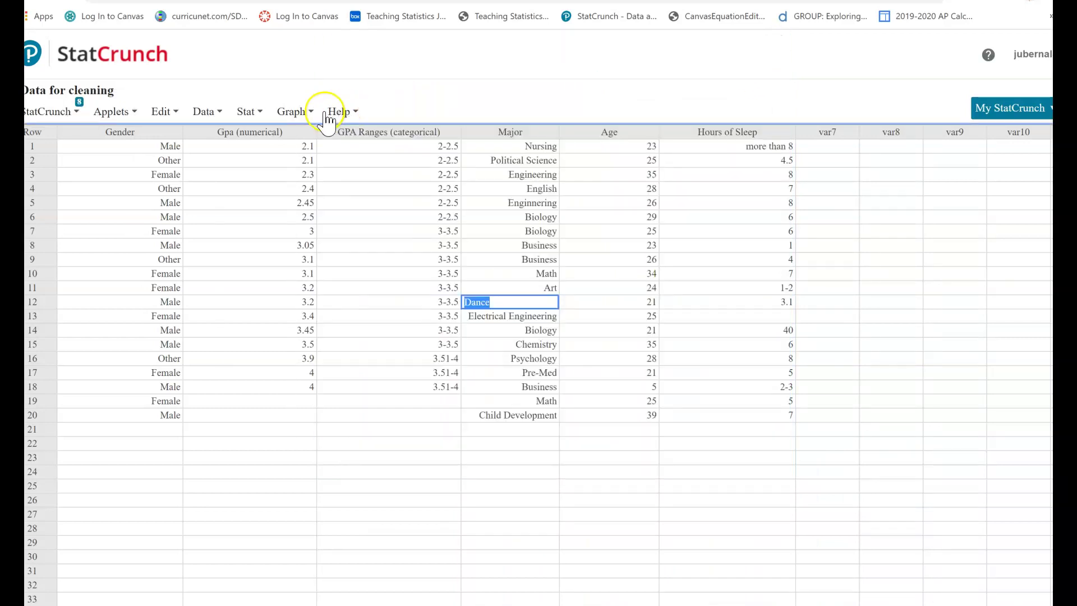
Step: Create an ungrouped frequency bar plot of Major, examine its categories, and close it
click(305, 112)
mouse_move(340, 139)
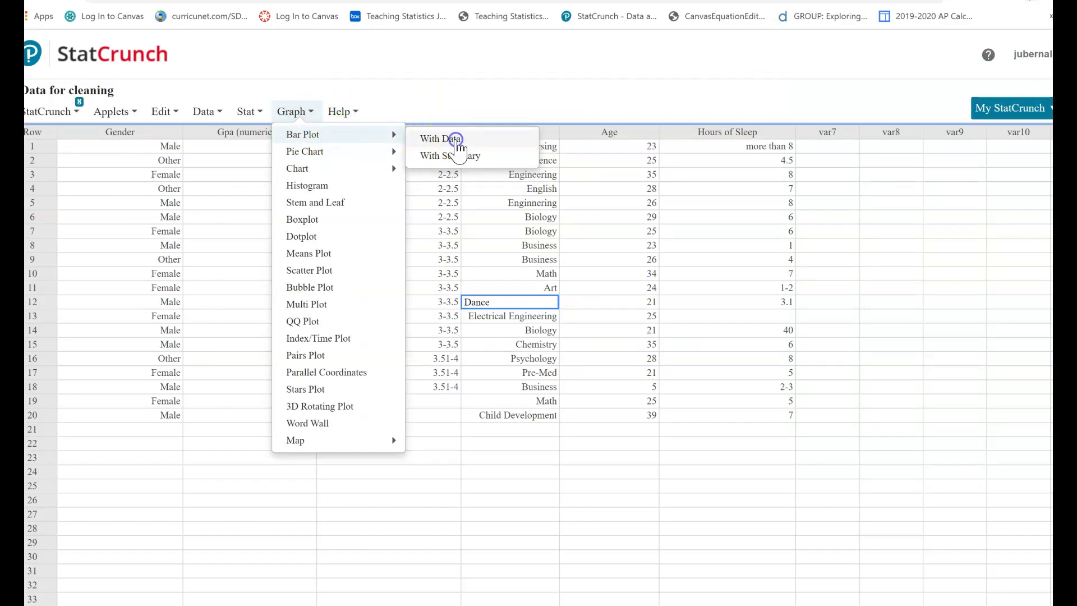
click(455, 139)
click(388, 136)
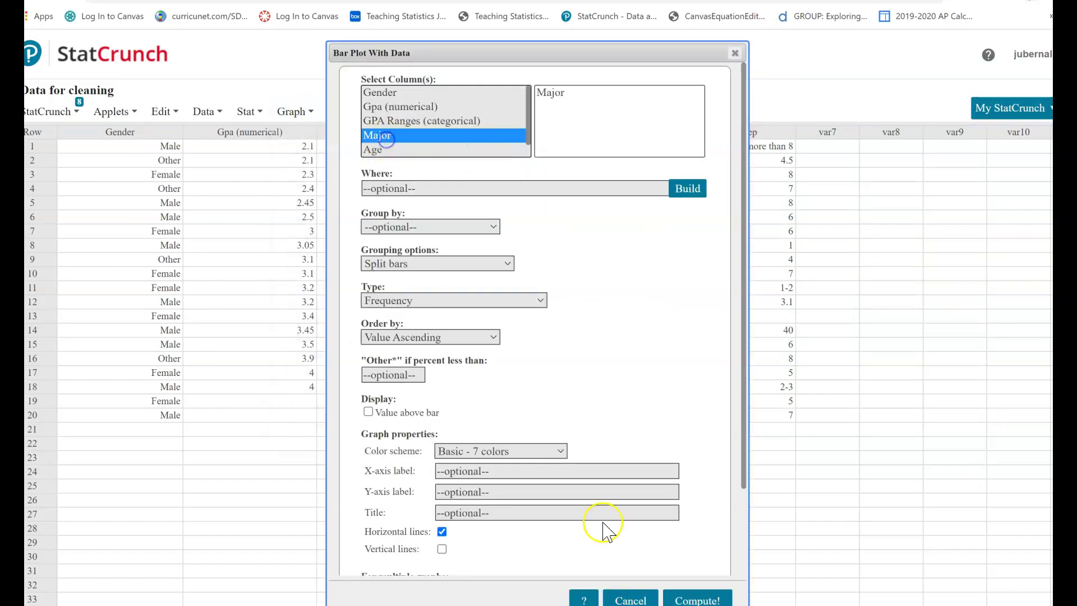
click(697, 599)
drag(687, 219, 507, 72)
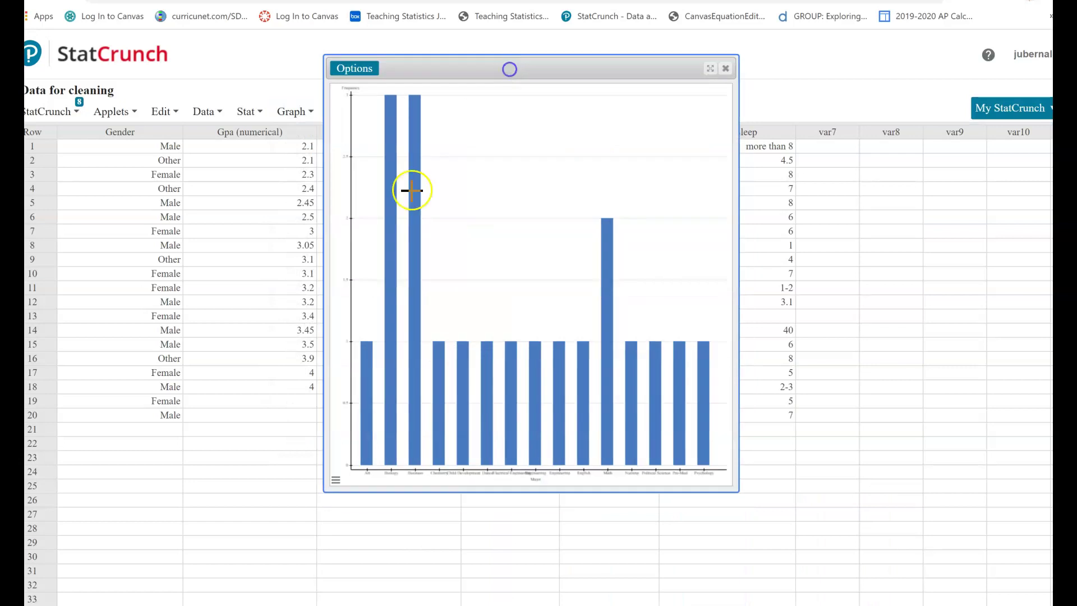
click(725, 68)
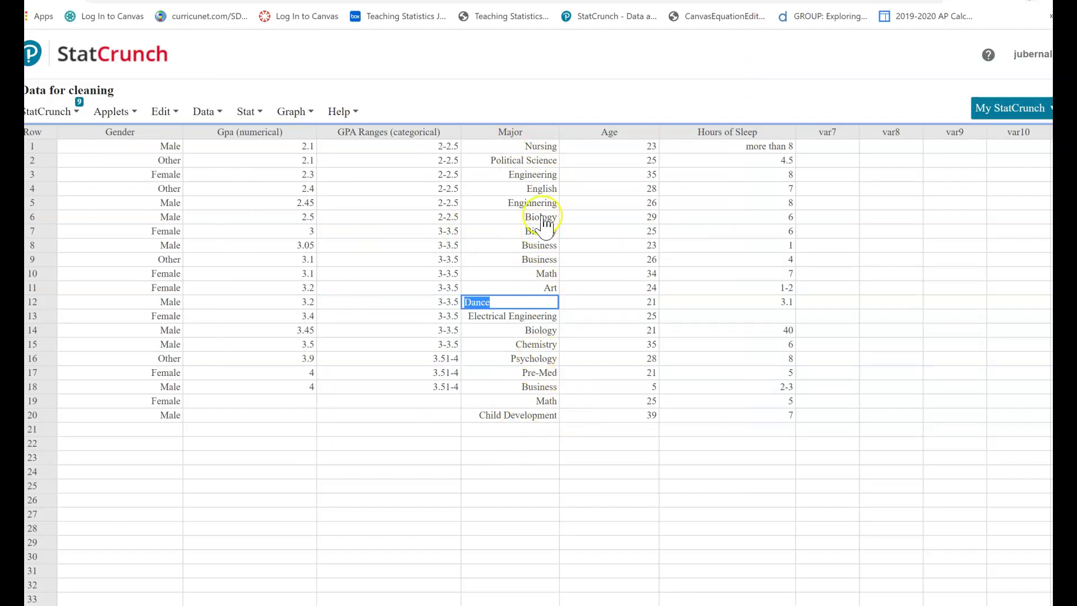
Step: Sort the whole table in ascending order by the Major column
click(552, 132)
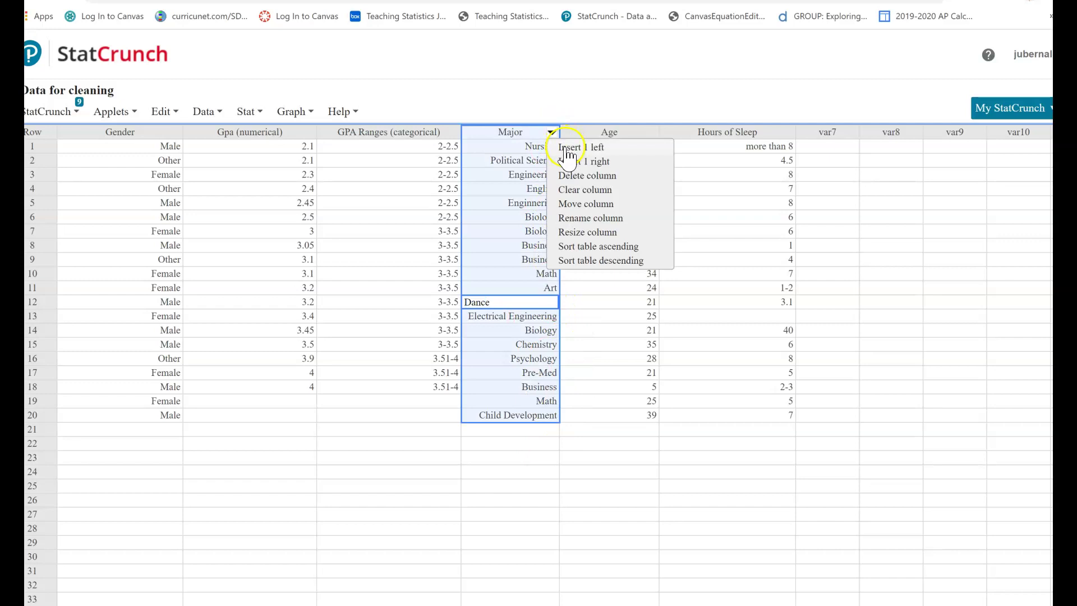
click(599, 246)
click(588, 247)
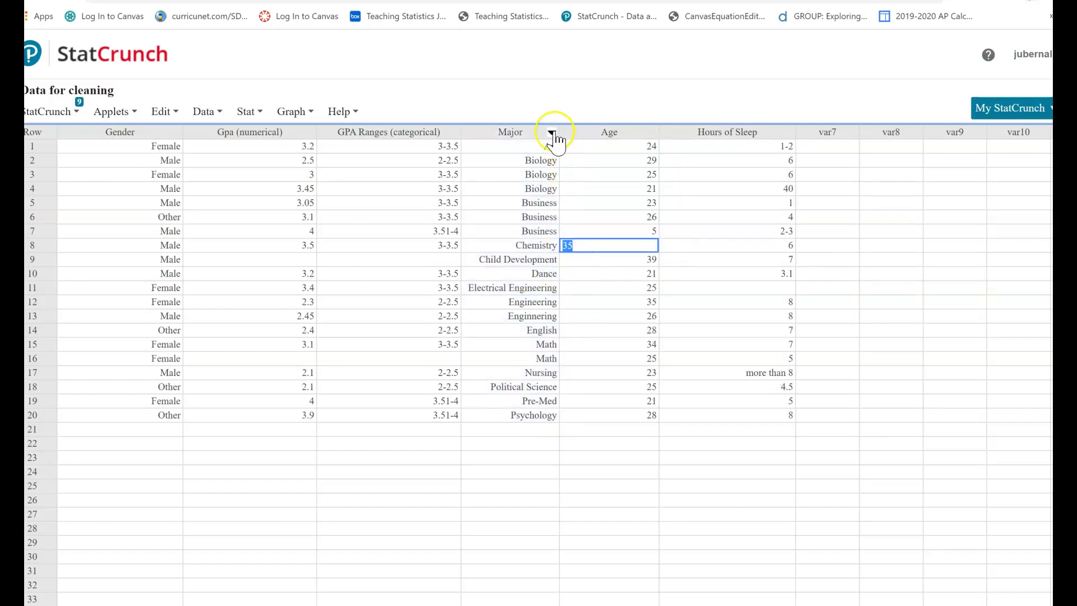
Step: Insert a column directly after Major, name it "Major (into groups)", and widen it to show the full name
click(552, 133)
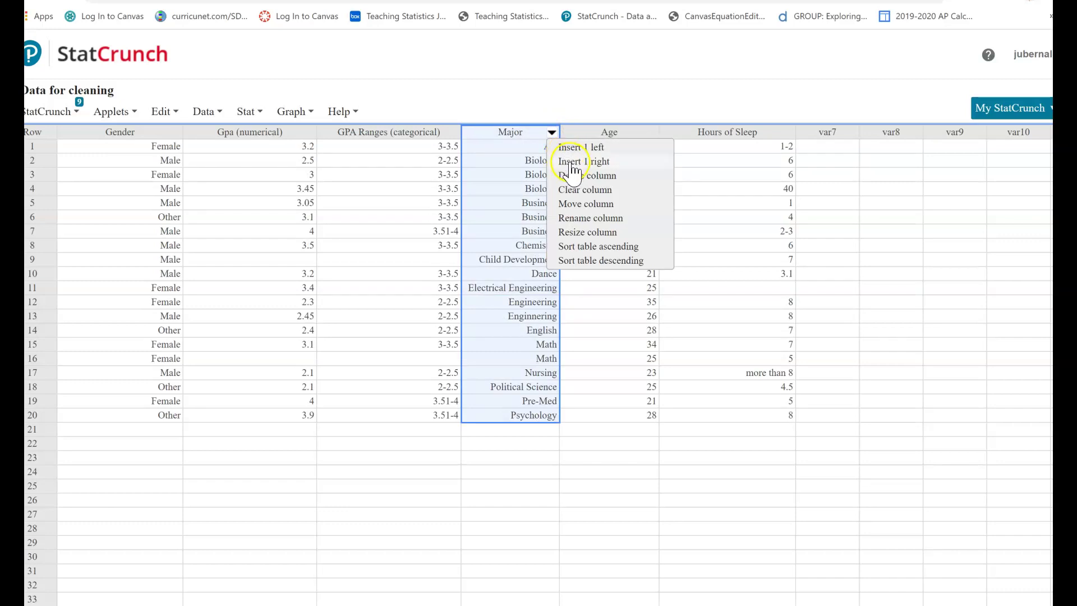
click(572, 164)
click(605, 135)
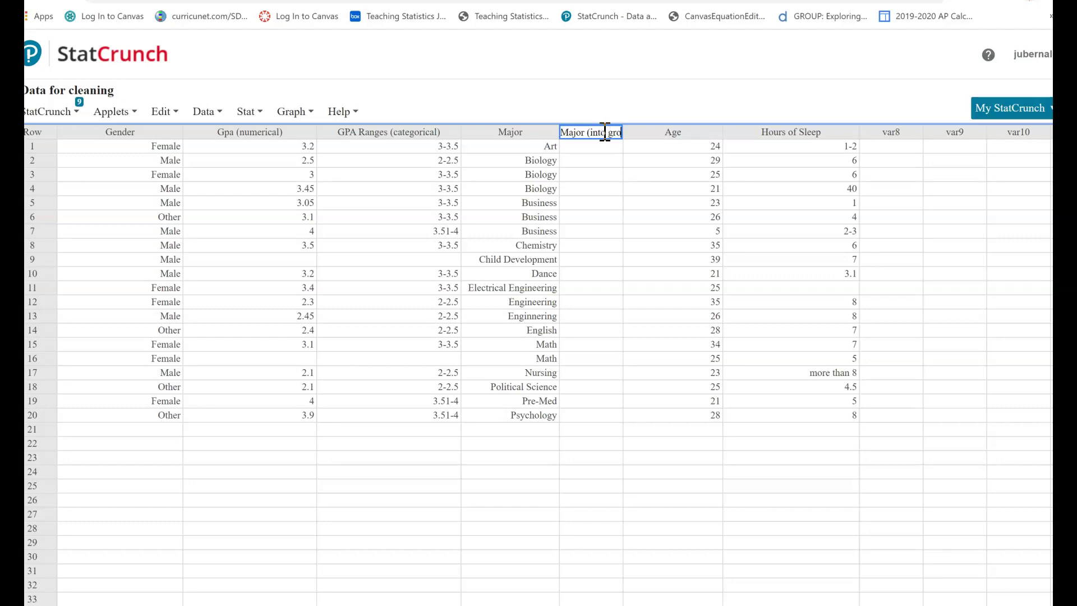
key(Return)
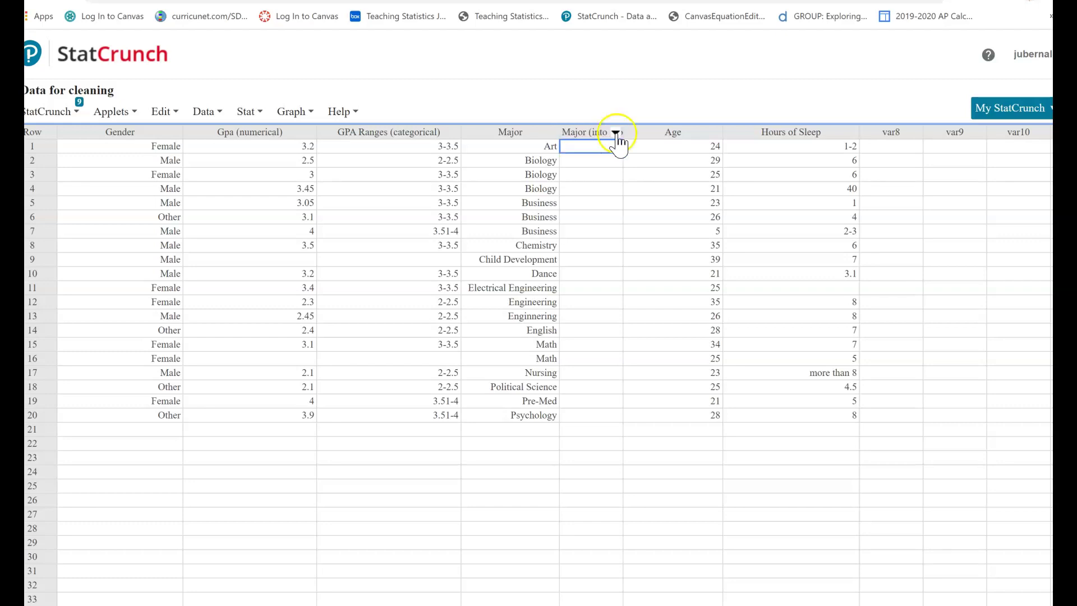
drag(625, 132, 729, 132)
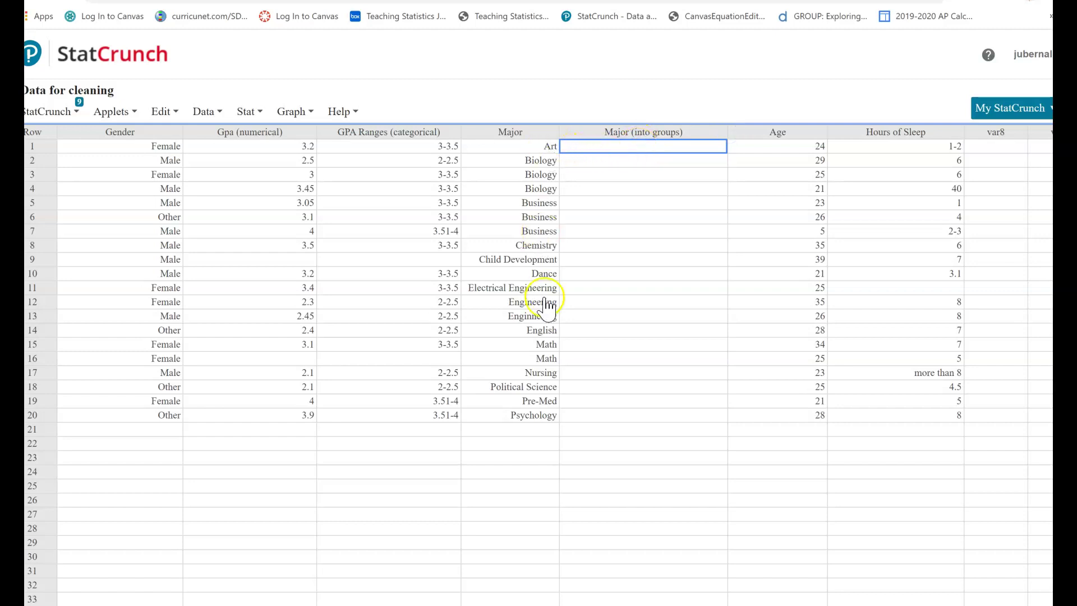
click(547, 275)
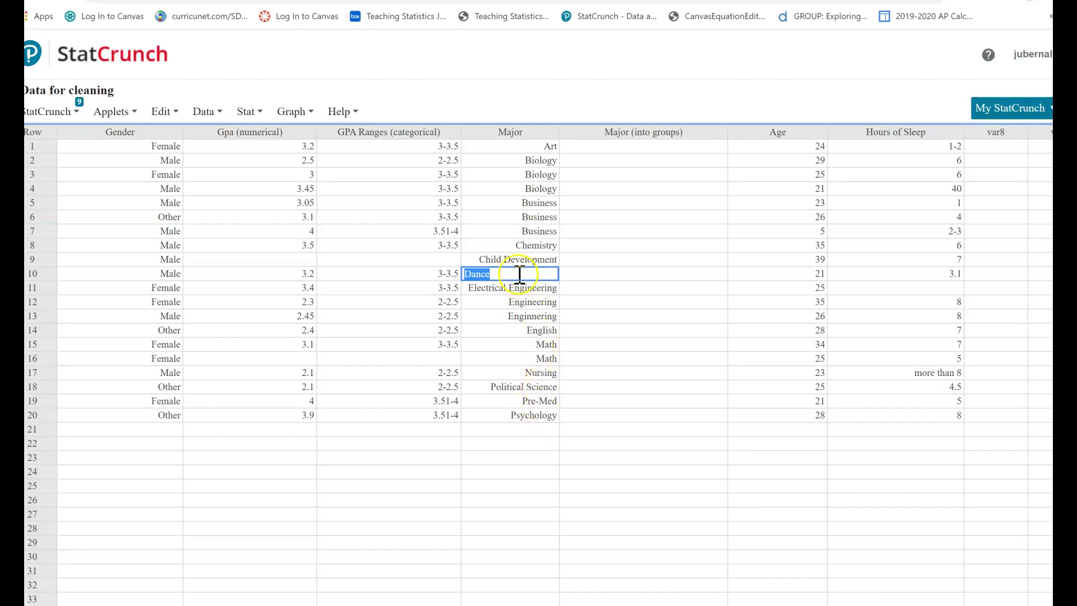
click(544, 149)
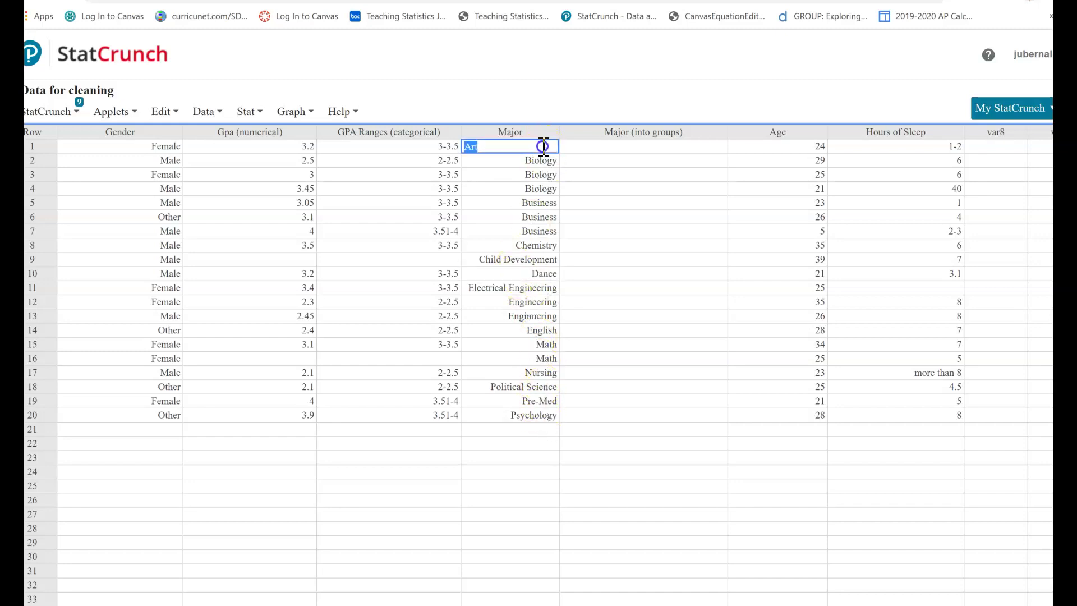
click(515, 273)
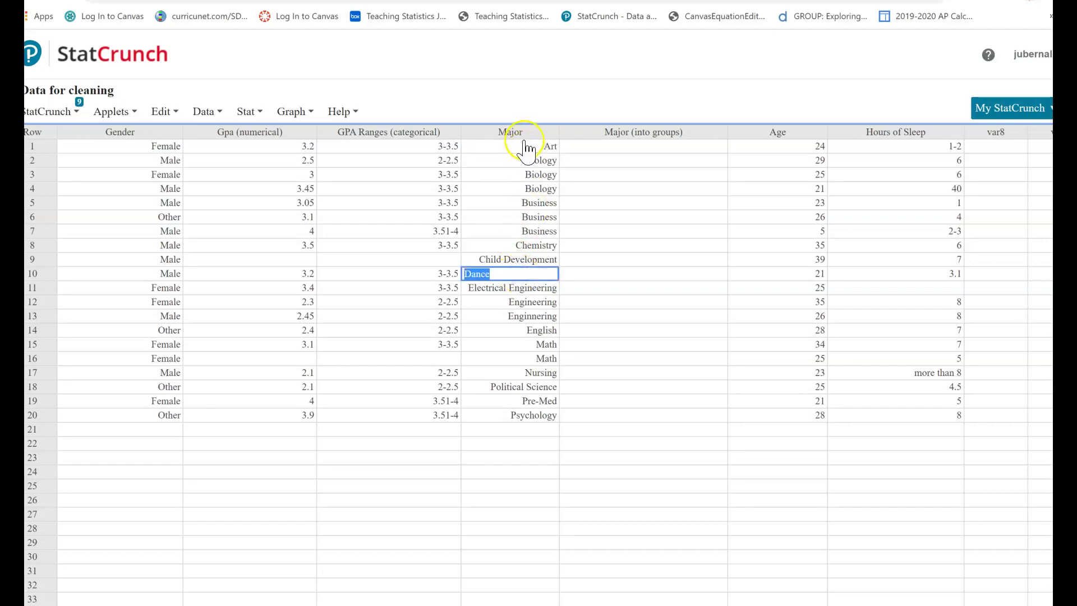
click(524, 144)
Step: Fill "Major (into groups)" with non-STEM for the Art row and STEM for the three Biology rows
click(617, 147)
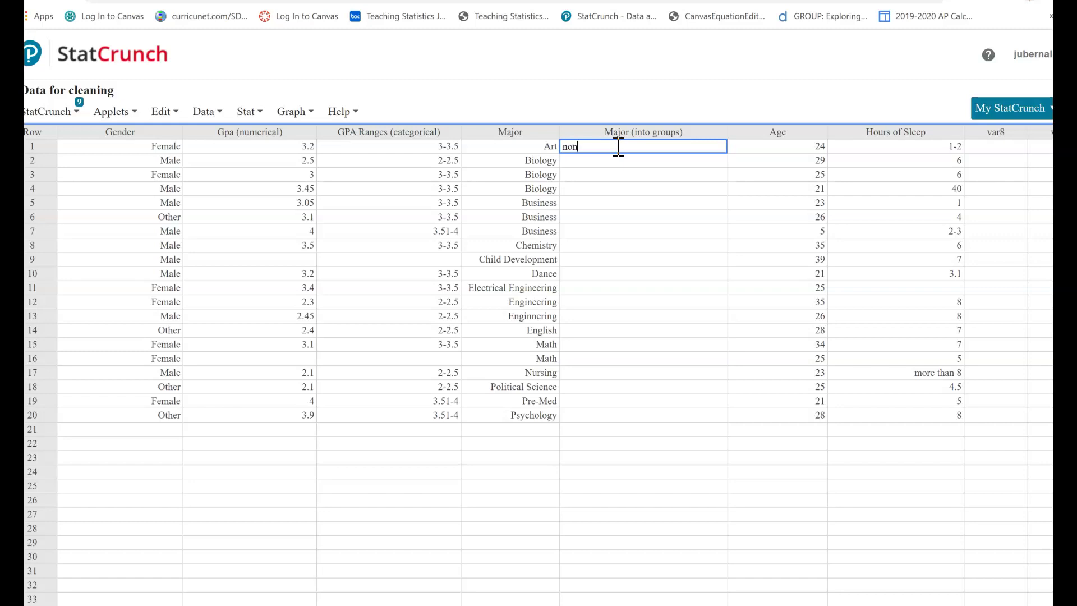
key(Return)
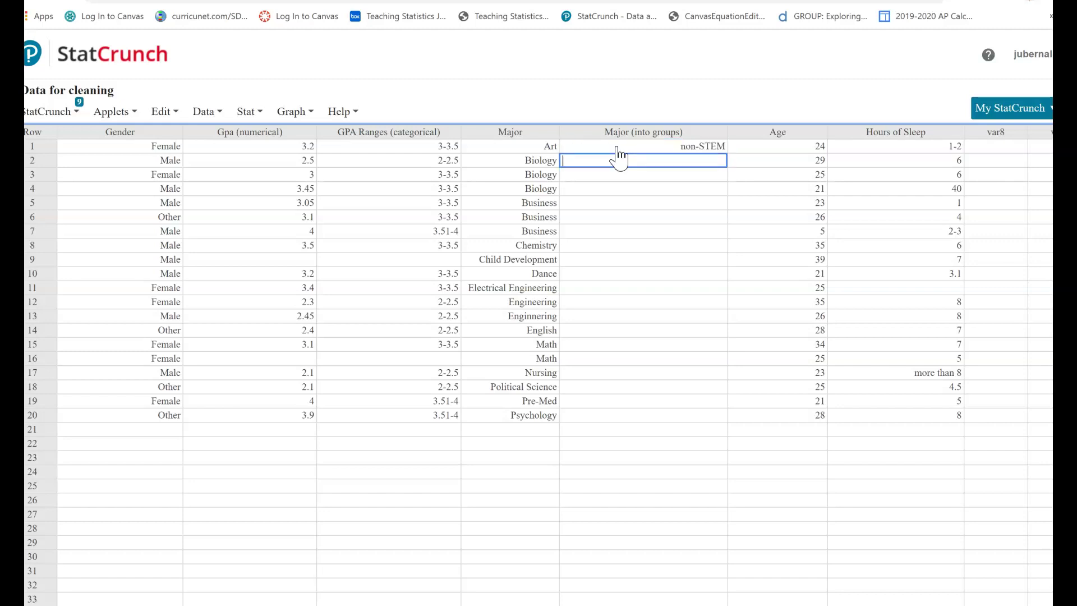
click(622, 163)
text(STEM)
key(Return)
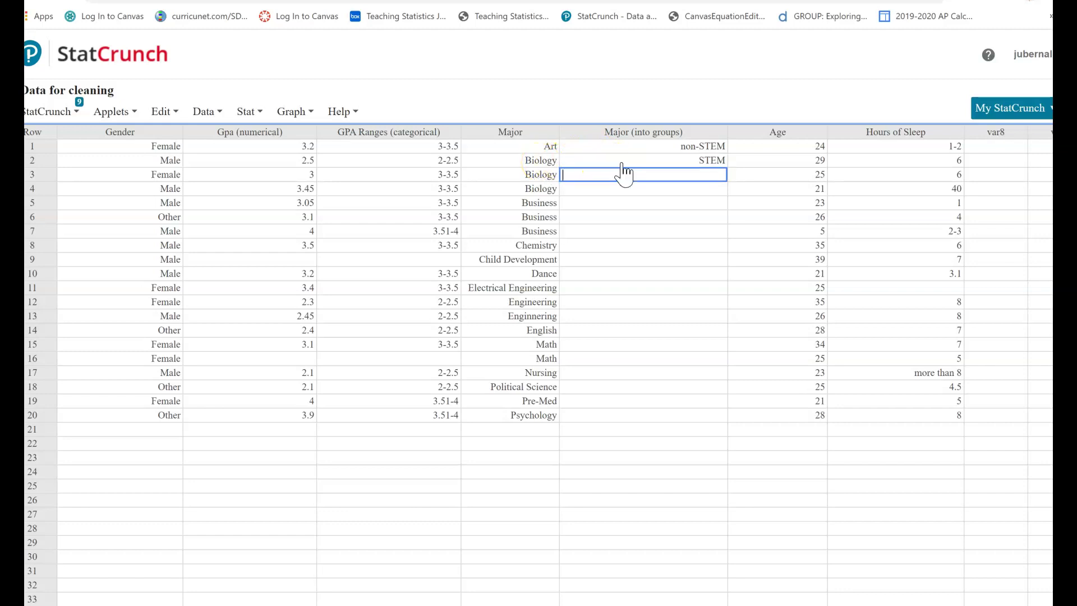
key(Return)
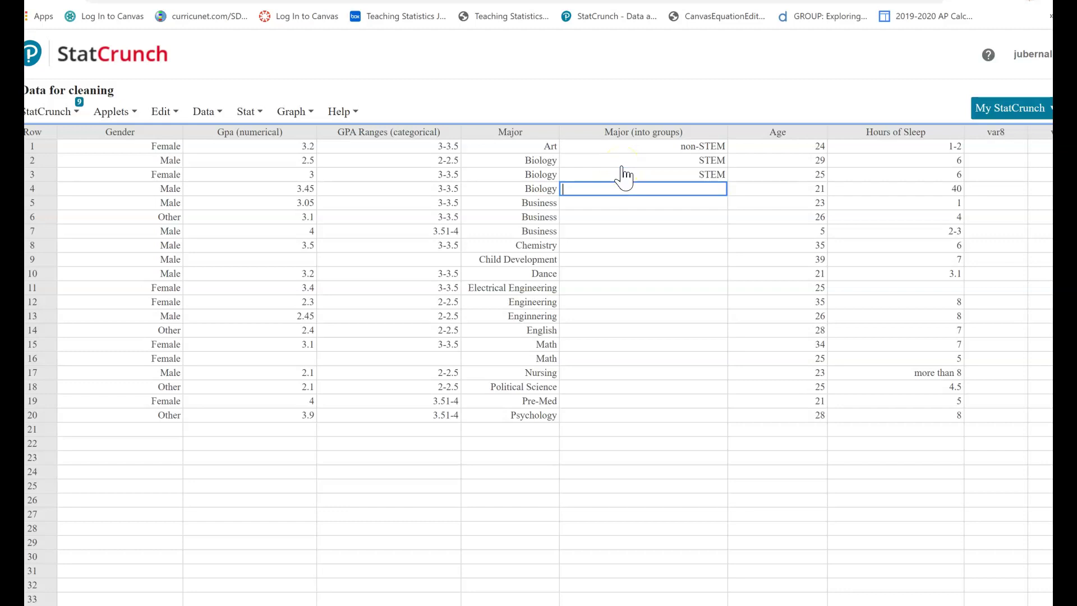
text(STEM)
key(Return)
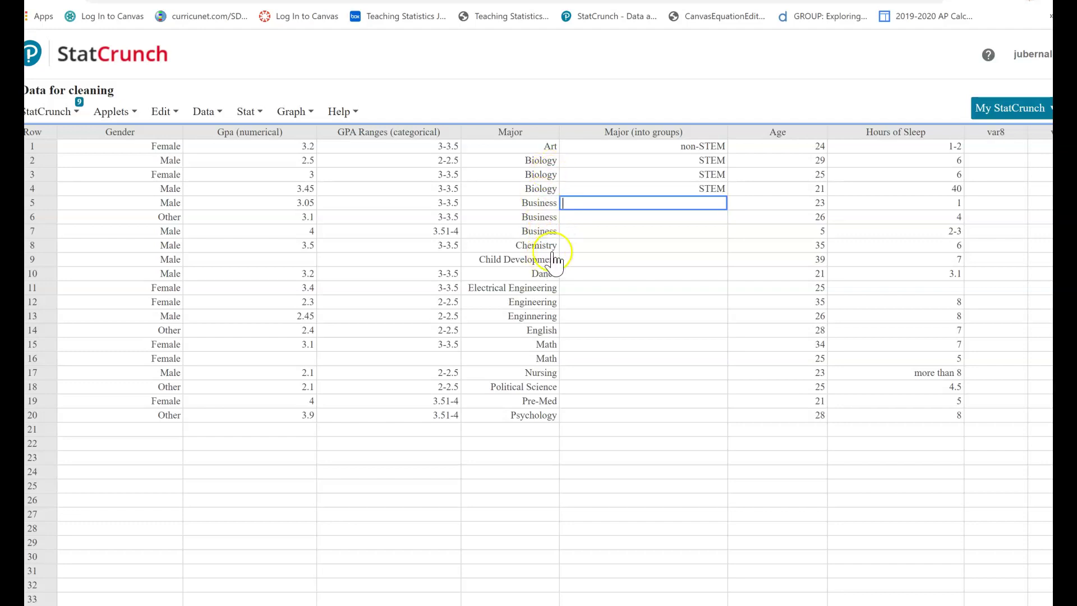
Step: Classify Chemistry as STEM and Child Development as non-STEM in "Major (into groups)"
click(587, 249)
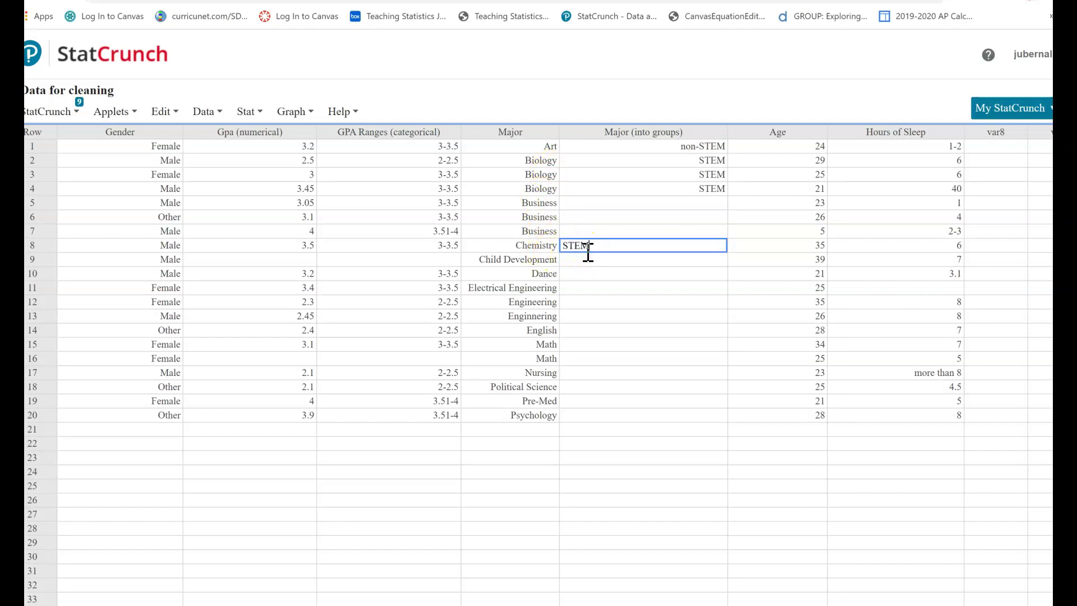
text(STEM<)
key(Return)
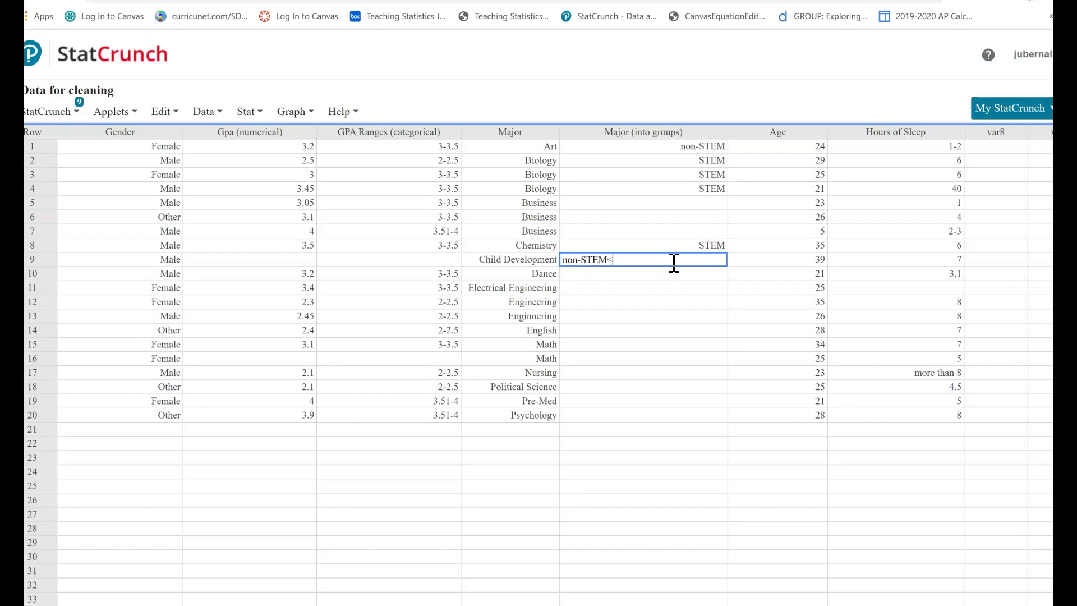
key(Return)
Step: Enter STEM in "Major (into groups)" for the Electrical Engineering, Engineering and Enginnering rows
click(610, 287)
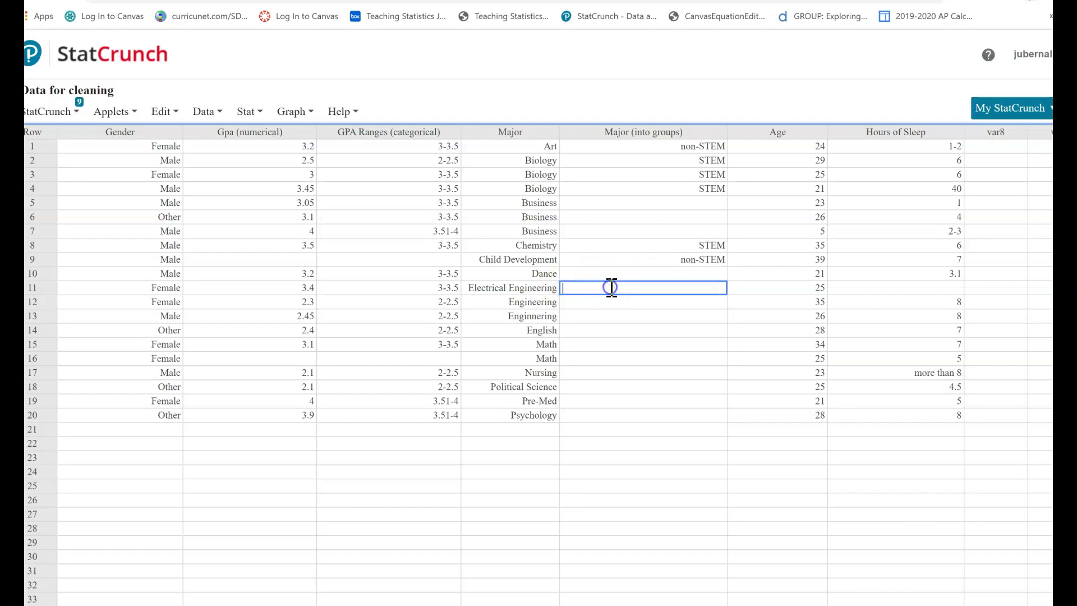
text(STEM)
key(Return)
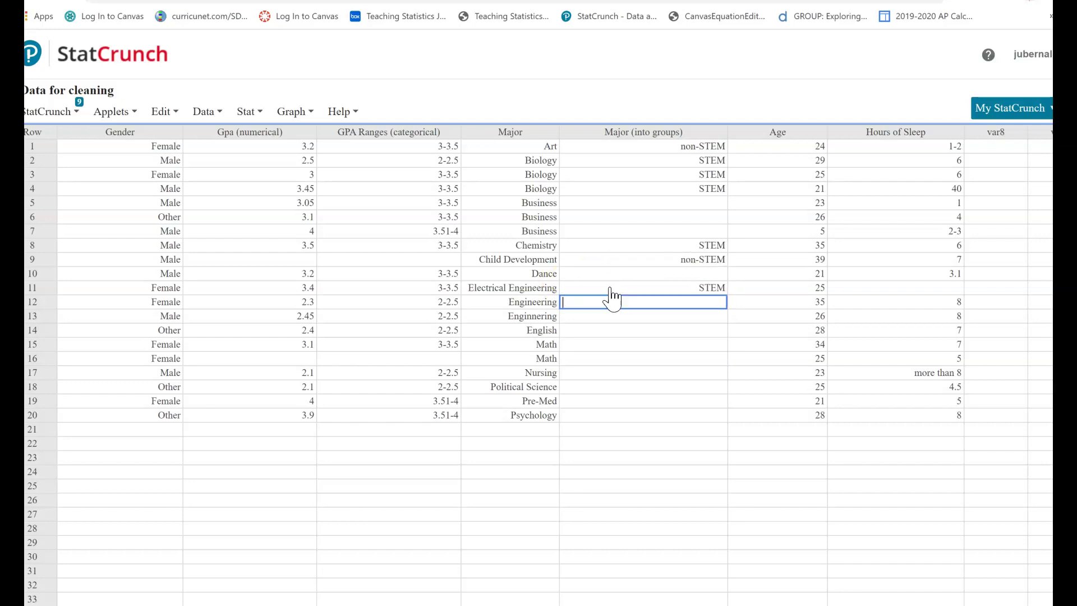
text(STEM)
key(Return)
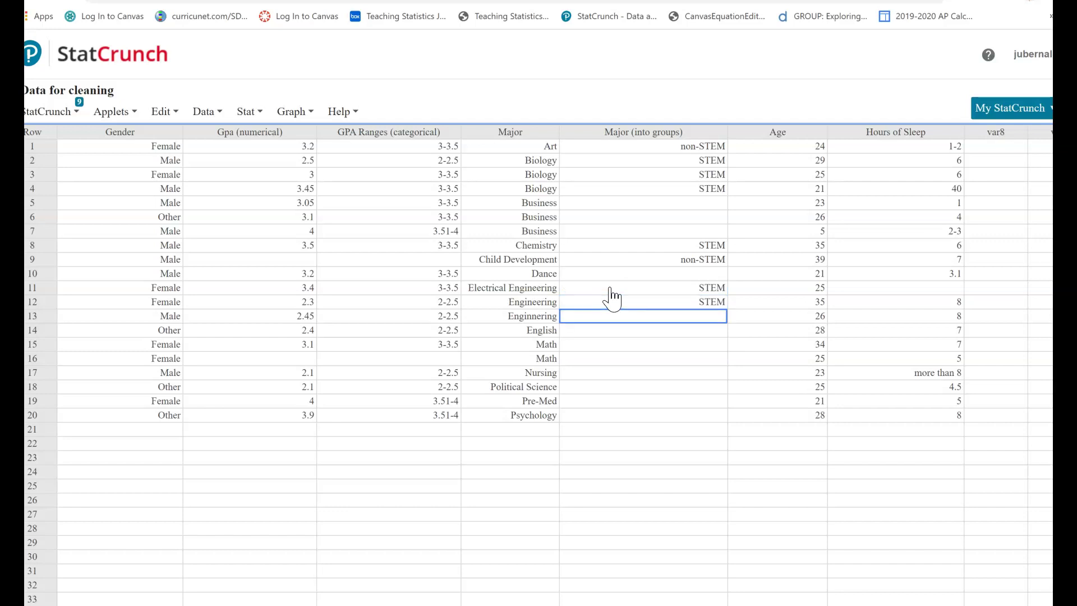
key(Return)
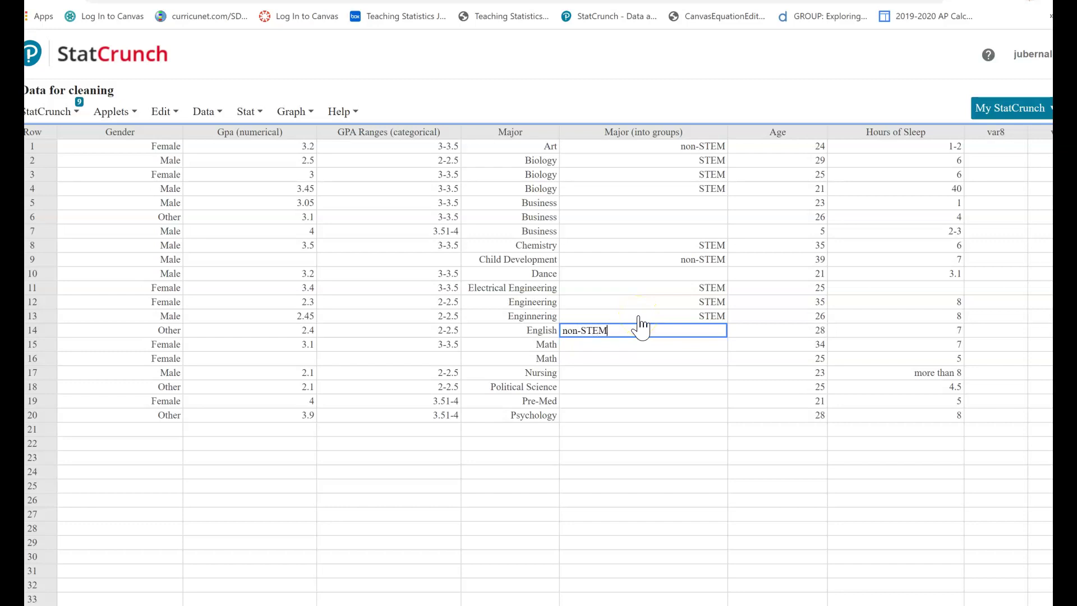
Step: Classify English as non-STEM and both Math rows and Nursing as STEM in "Major (into groups)"
key(Return)
text(STEM)
key(Return)
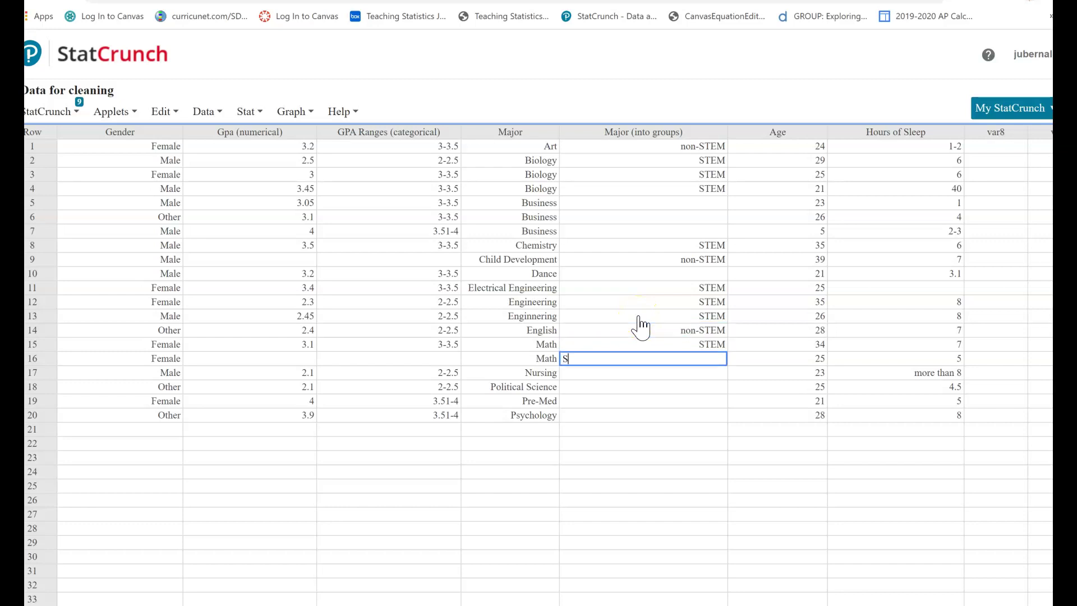
key(Return)
key(Return)
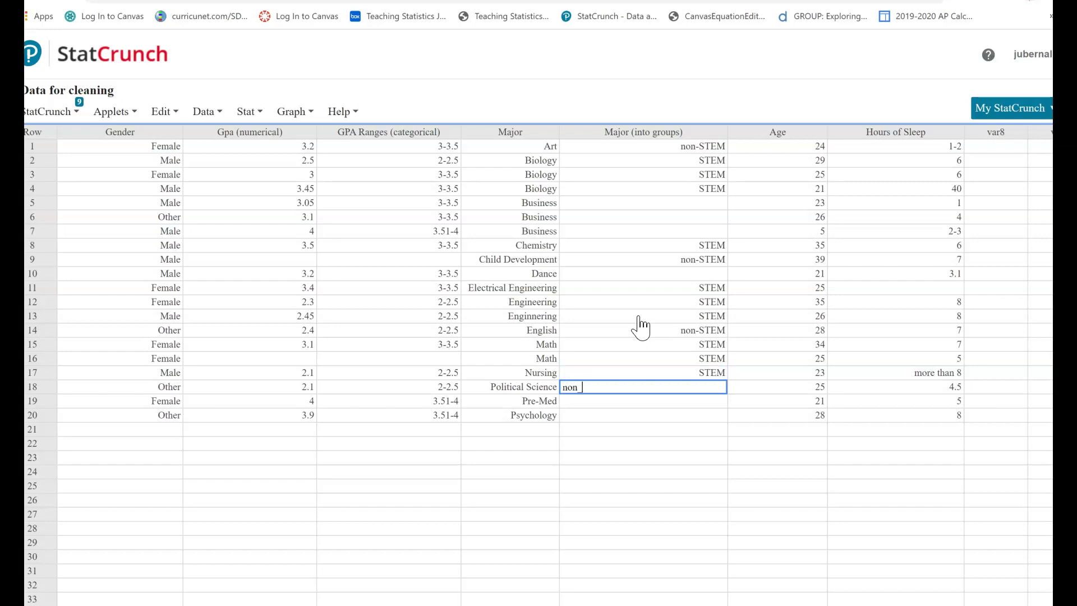
Step: Classify Political Science and Psychology as non-STEM and Pre-Med as STEM in "Major (into groups)"
key(Return)
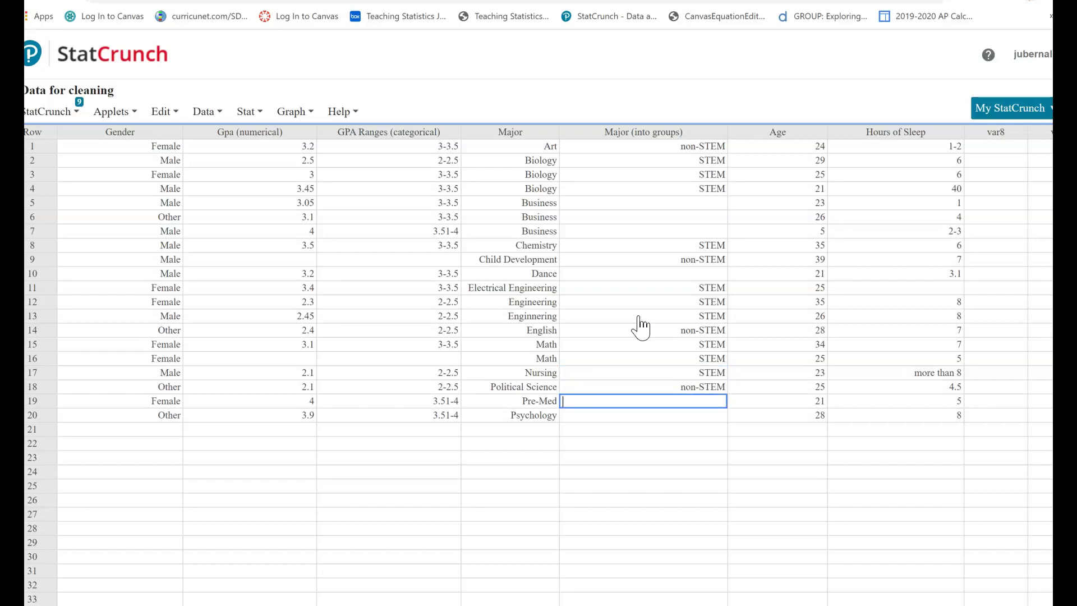
text(STEM)
key(Return)
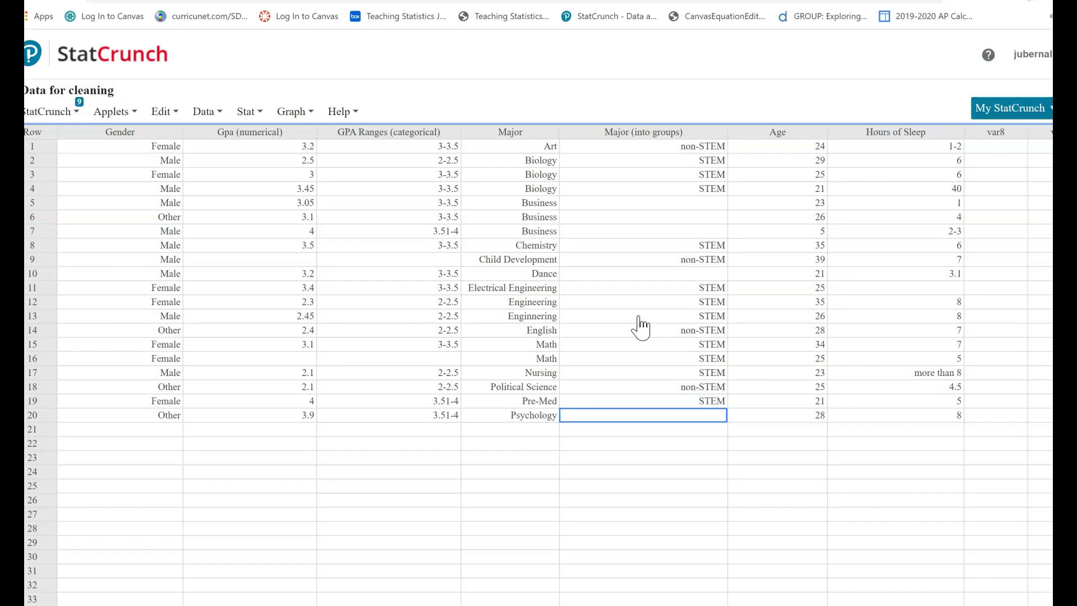
text(non-STEM)
key(Return)
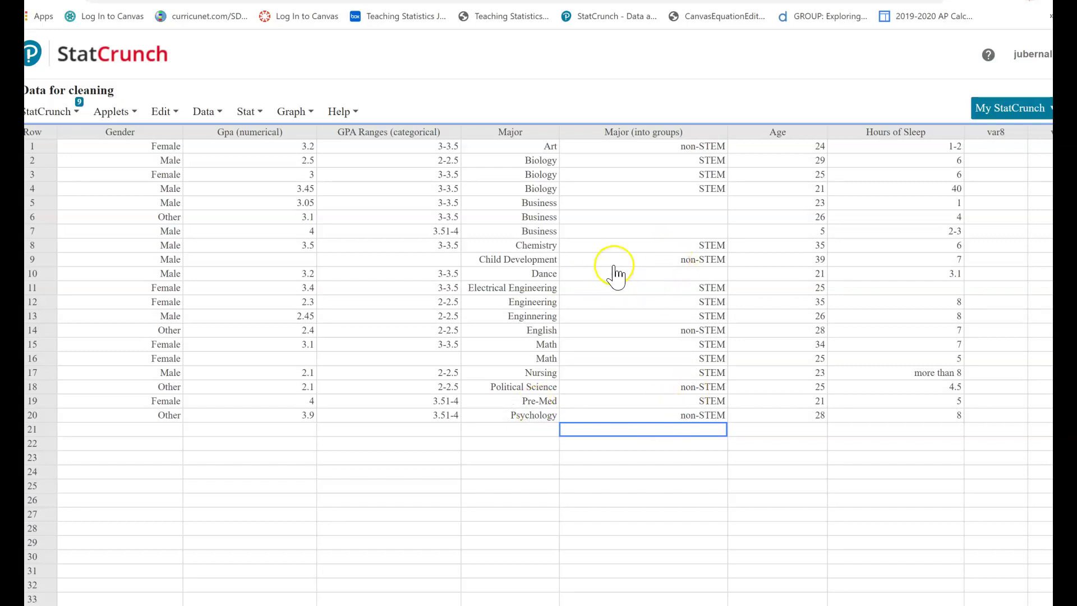
Step: Fill the remaining "Major (into groups)" cells with non-STEM for Dance and Business for the three Business rows
click(659, 271)
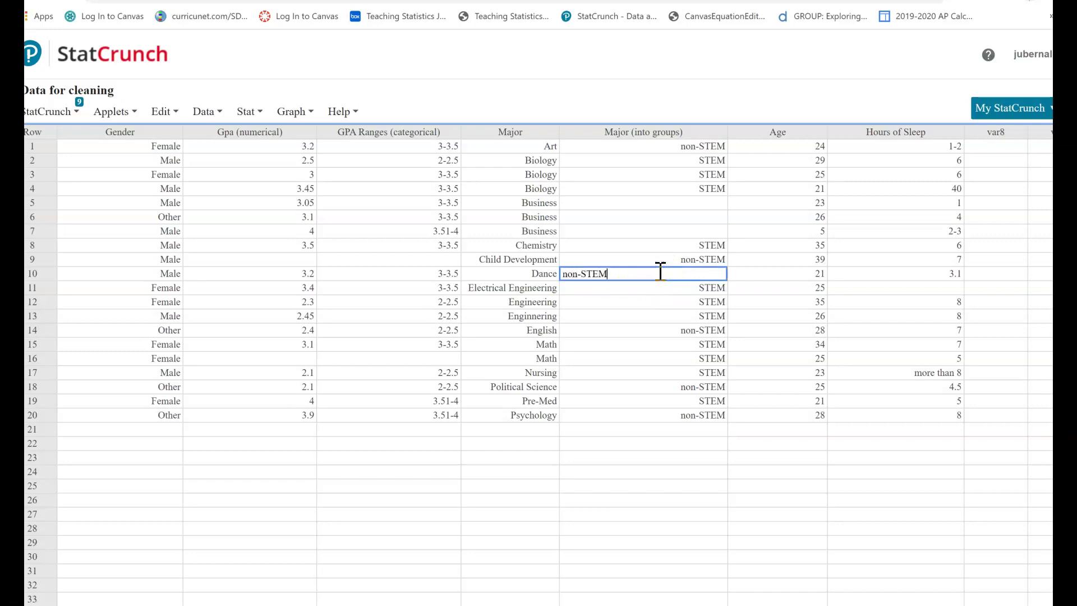
key(Return)
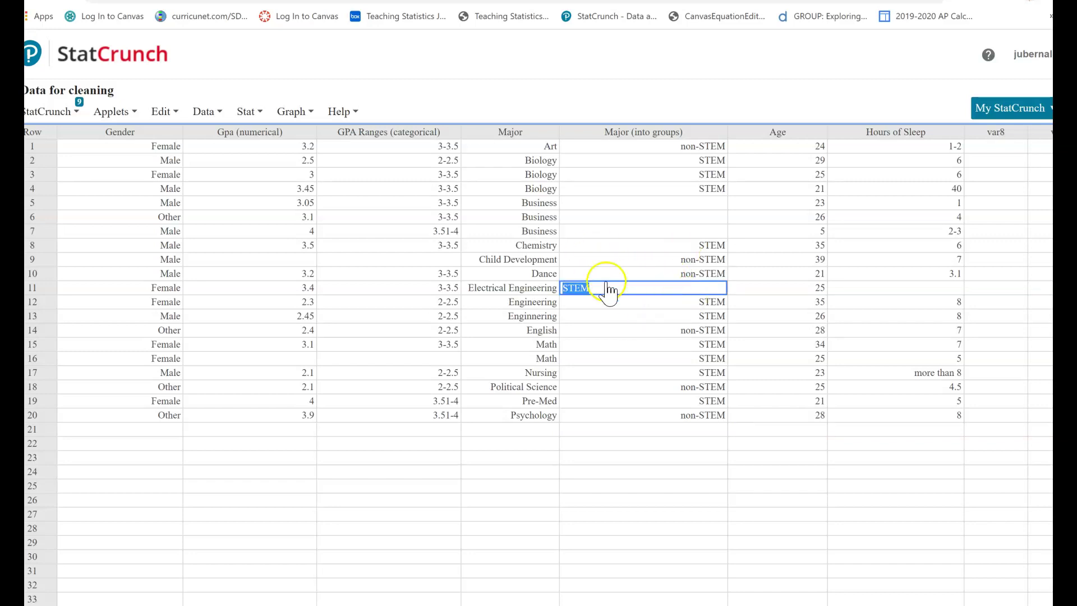
click(593, 202)
text(Business)
key(Return)
text(Business)
key(Return)
text(Business)
key(Return)
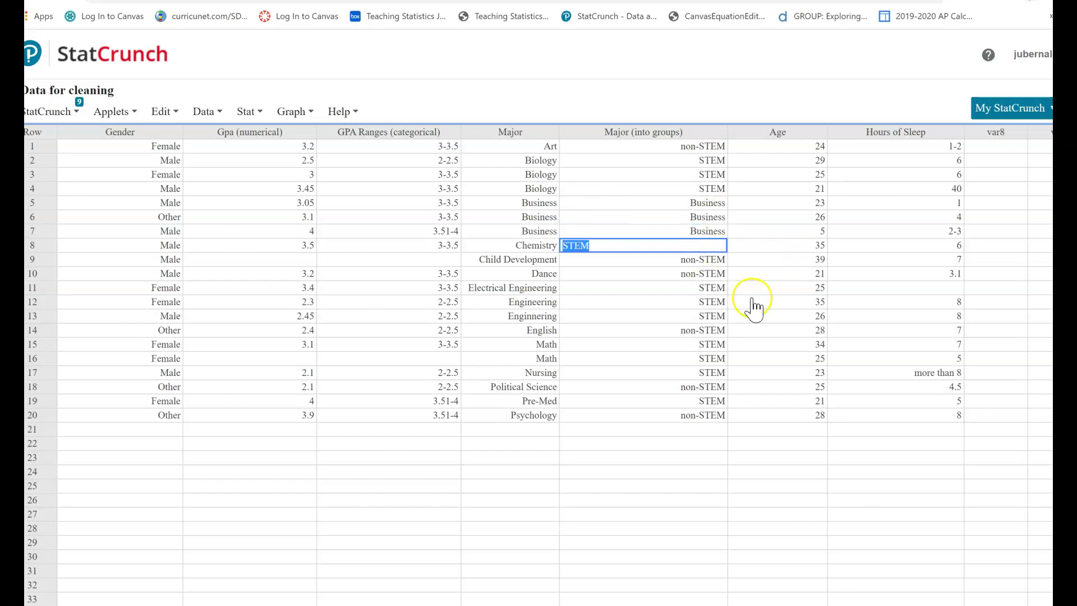
click(708, 358)
click(671, 439)
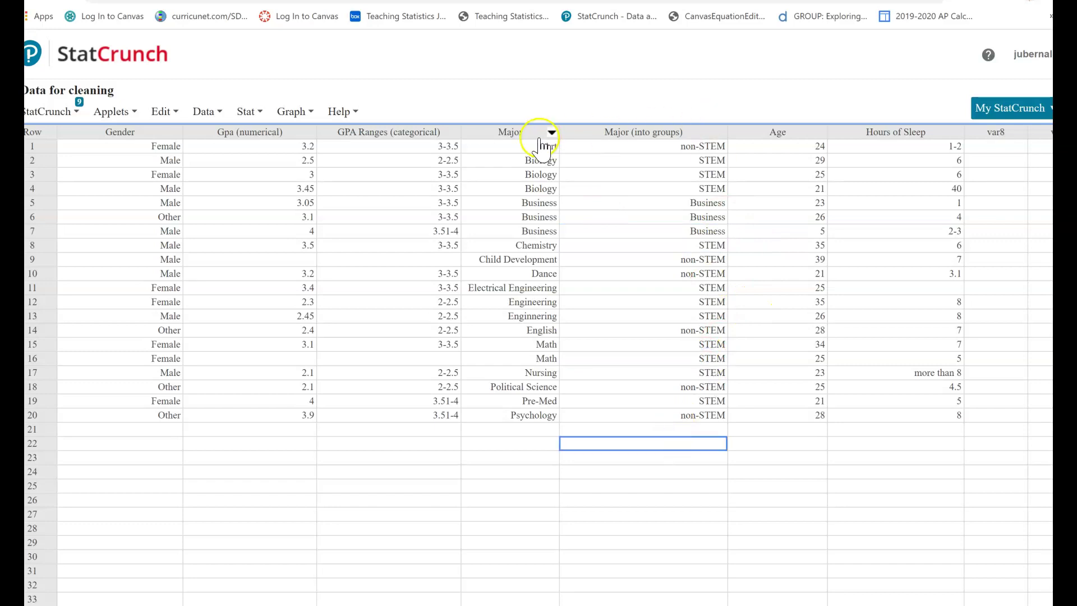
Step: Create an ungrouped frequency bar plot of "Major (into groups)", examine its categories, and close it
click(306, 112)
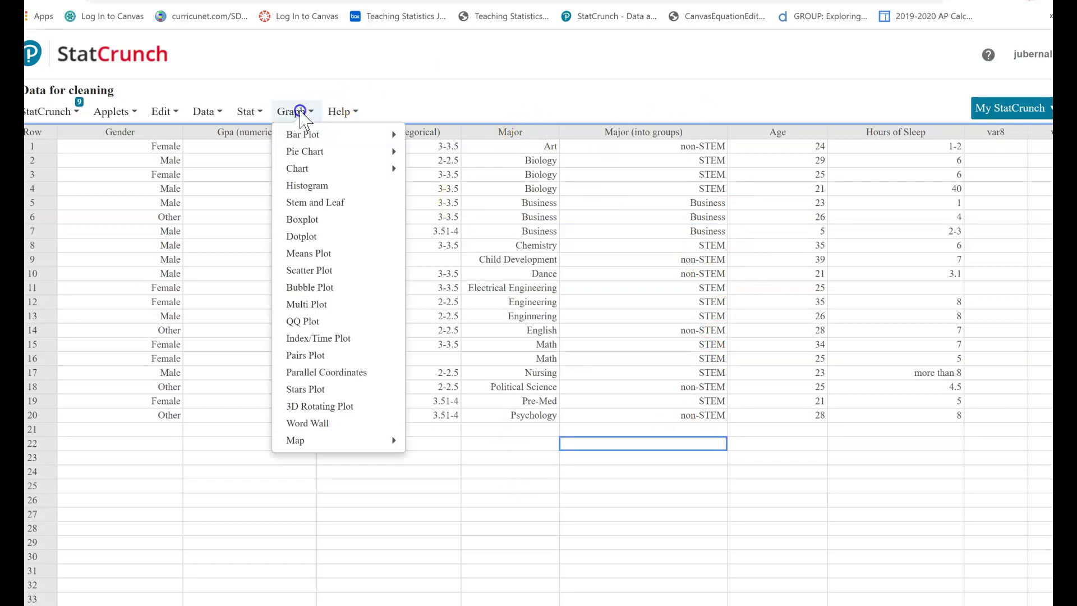
mouse_move(333, 157)
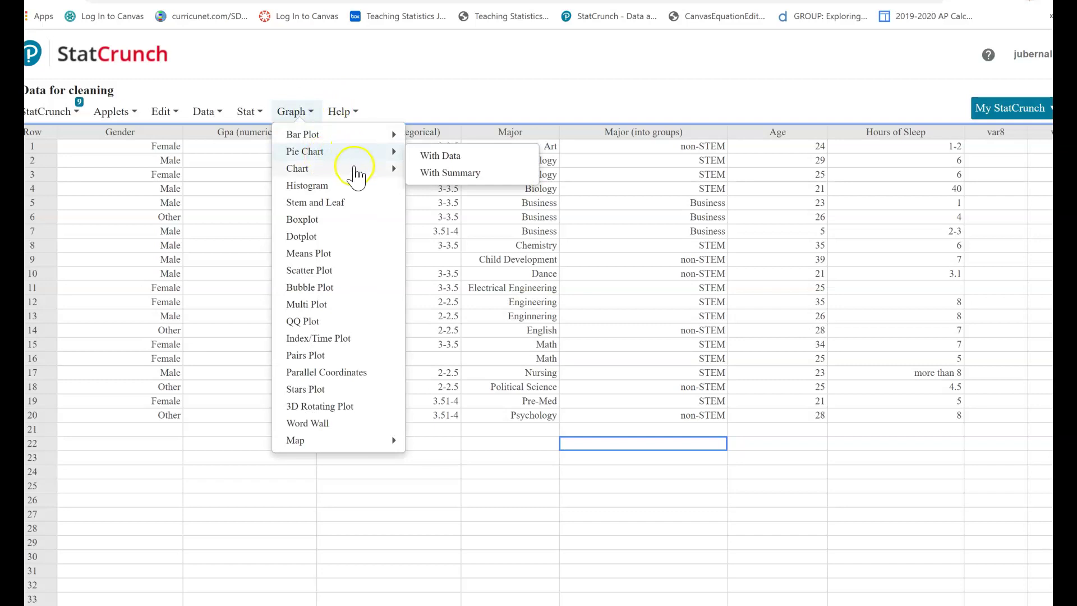
mouse_move(403, 137)
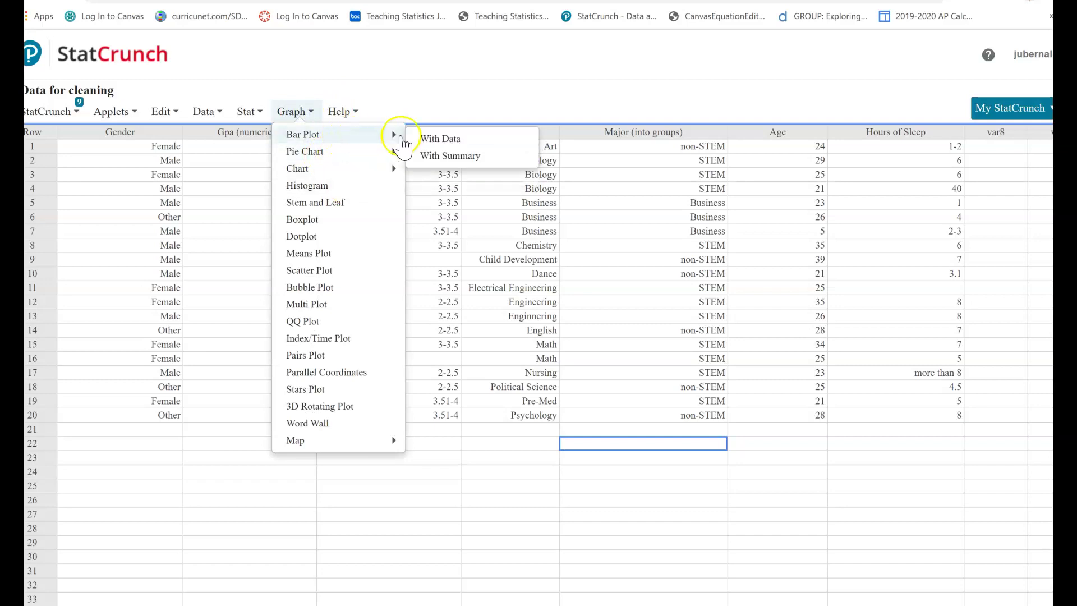
click(442, 138)
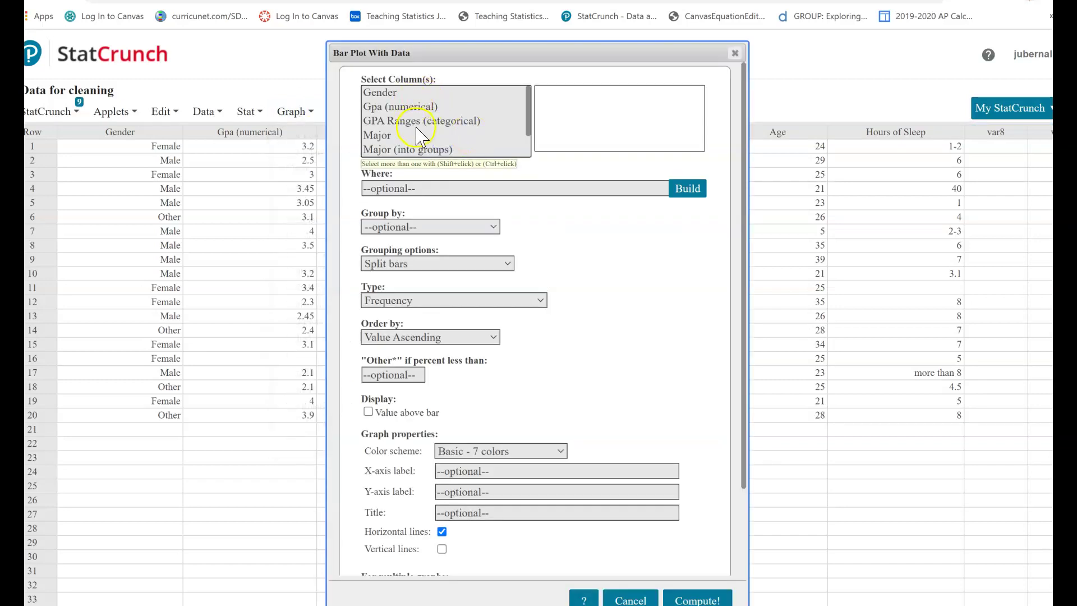
click(418, 149)
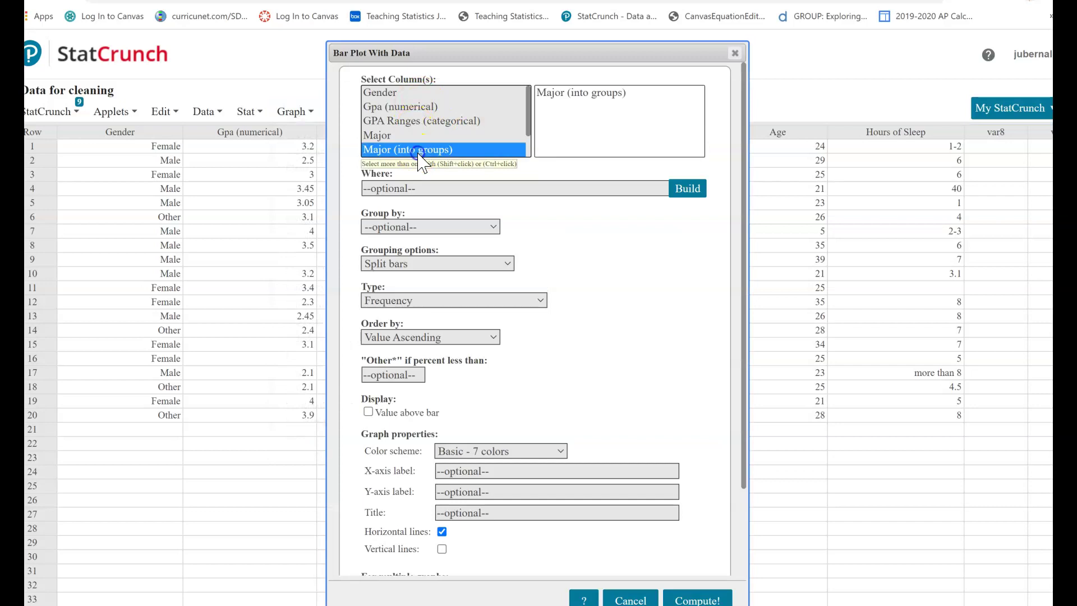
click(696, 600)
drag(760, 216, 540, 48)
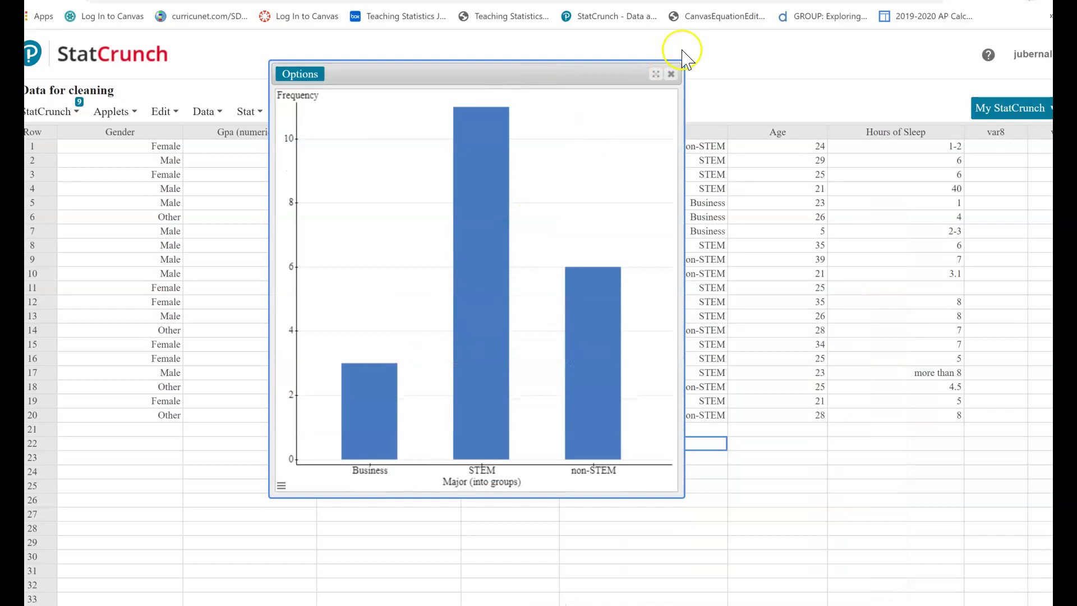
click(670, 74)
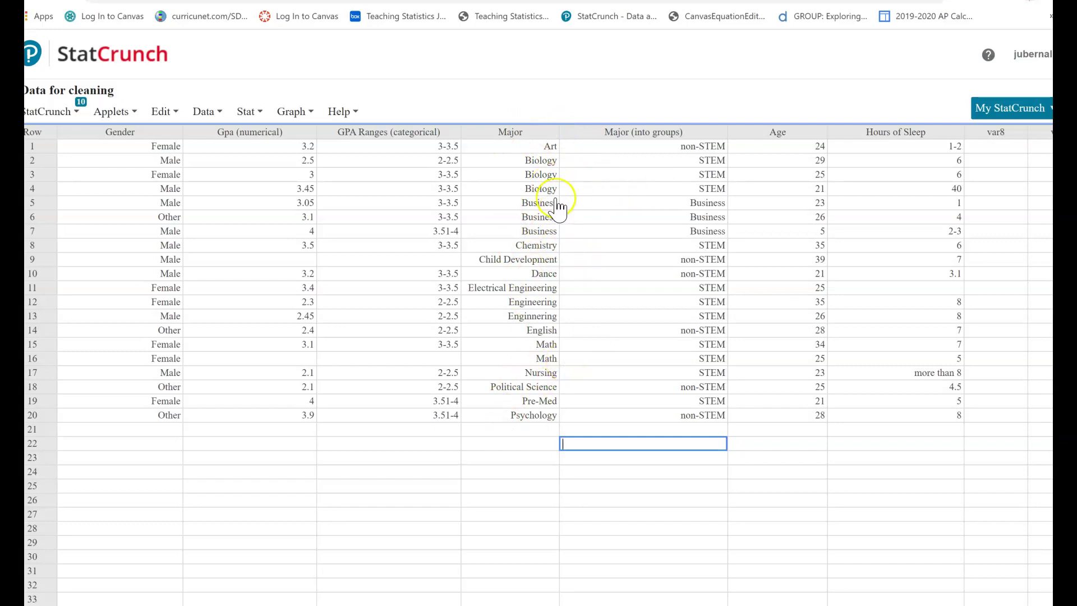
Step: Delete the original Major column, keeping "Major (into groups)"
click(552, 133)
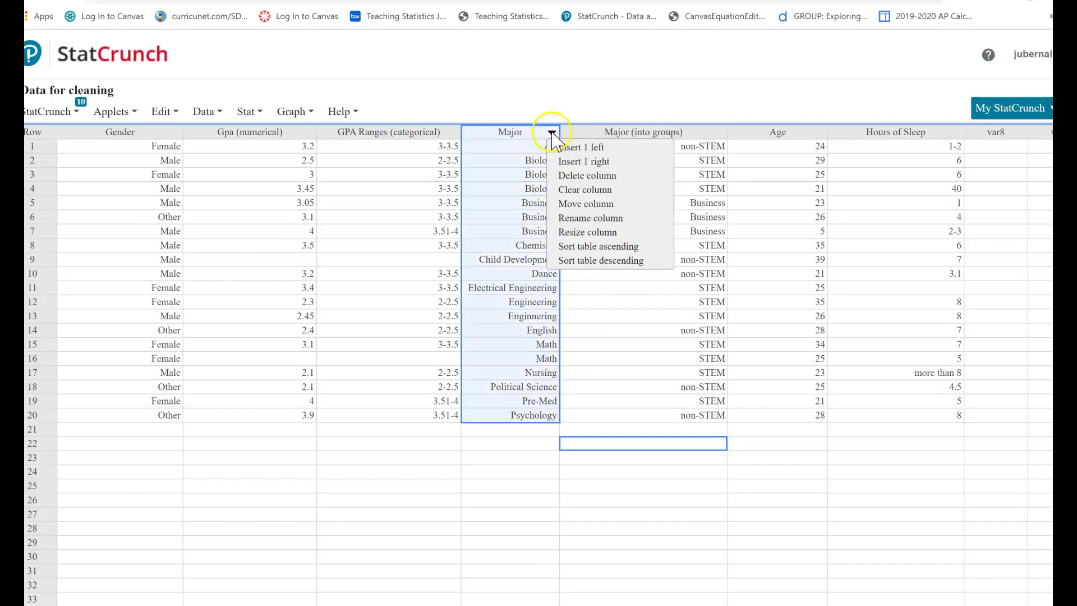
click(561, 177)
click(620, 403)
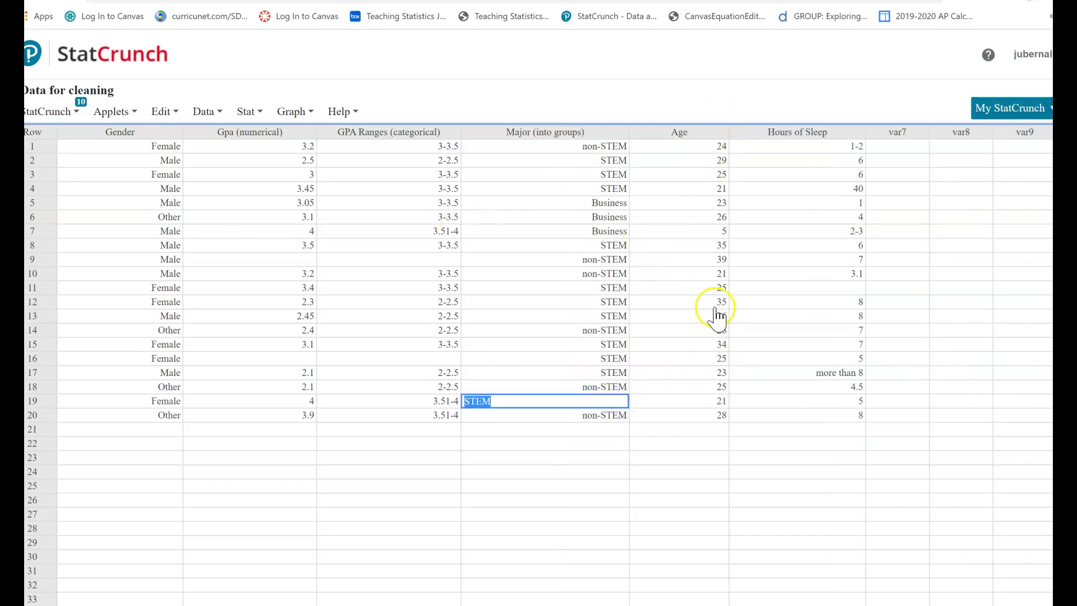
Step: Create a frequency histogram of Age with default bins and position it for viewing
click(303, 120)
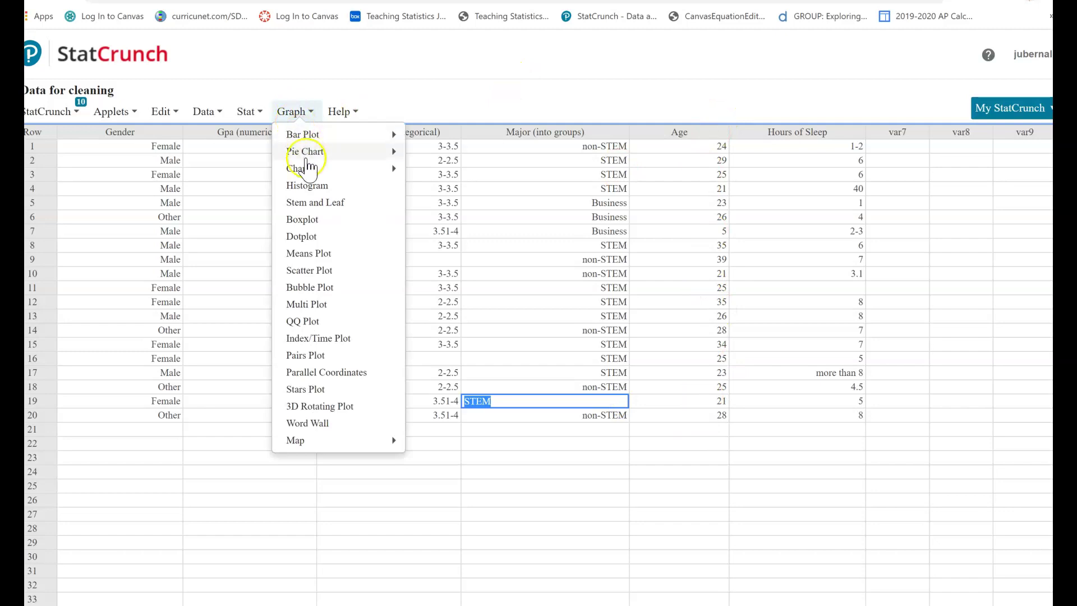
click(308, 187)
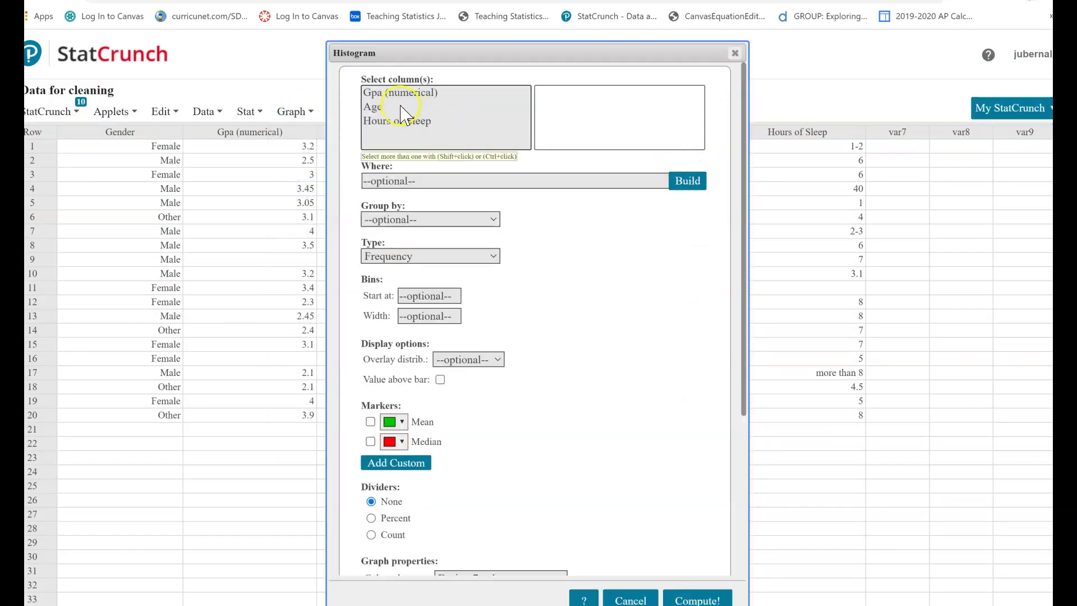
click(401, 107)
click(700, 598)
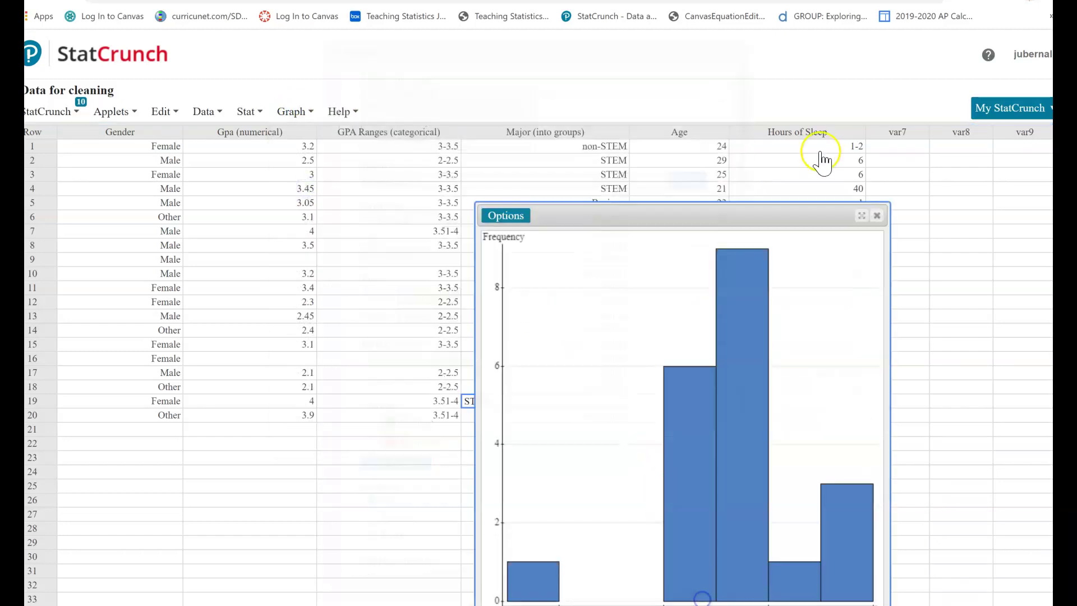
drag(753, 209, 627, 55)
Step: Select the isolated lowest-age bar to highlight its row, check that row in the table, and close the histogram
click(397, 425)
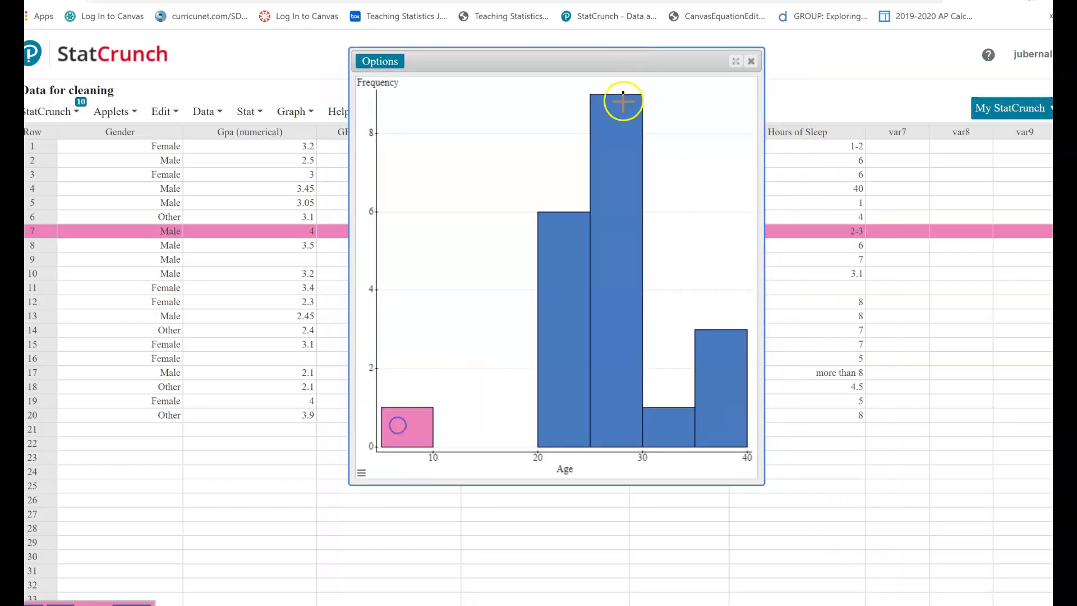
drag(624, 63, 92, 71)
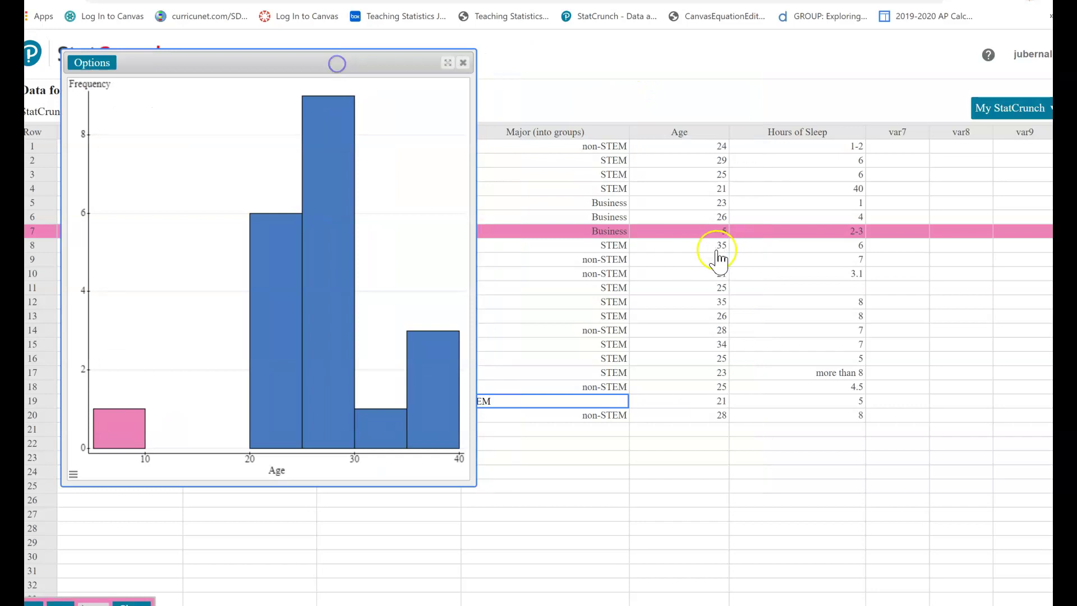
drag(276, 62, 437, 69)
click(626, 71)
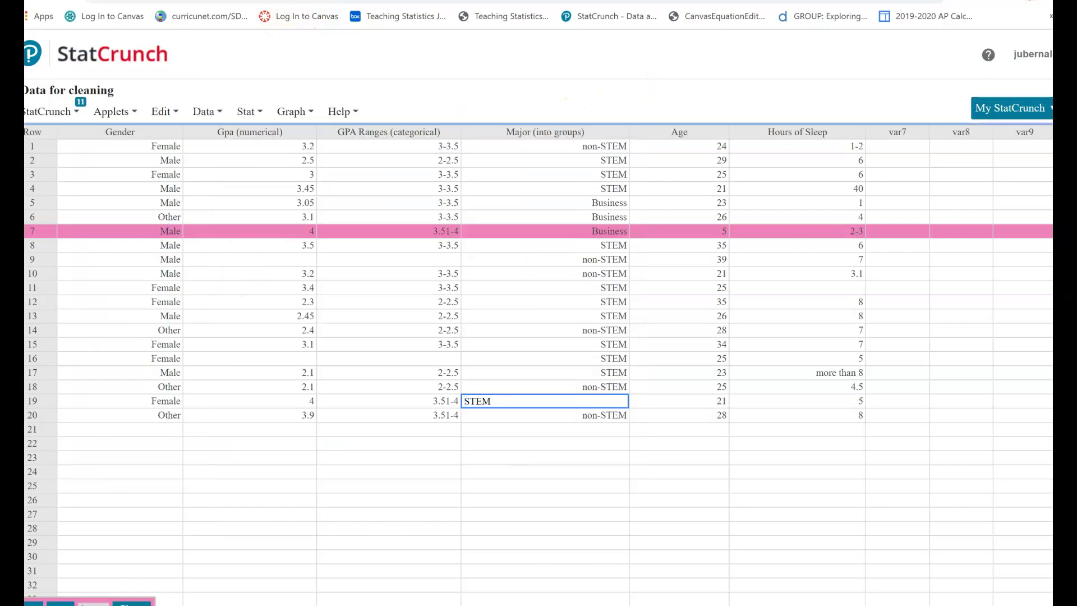
click(701, 234)
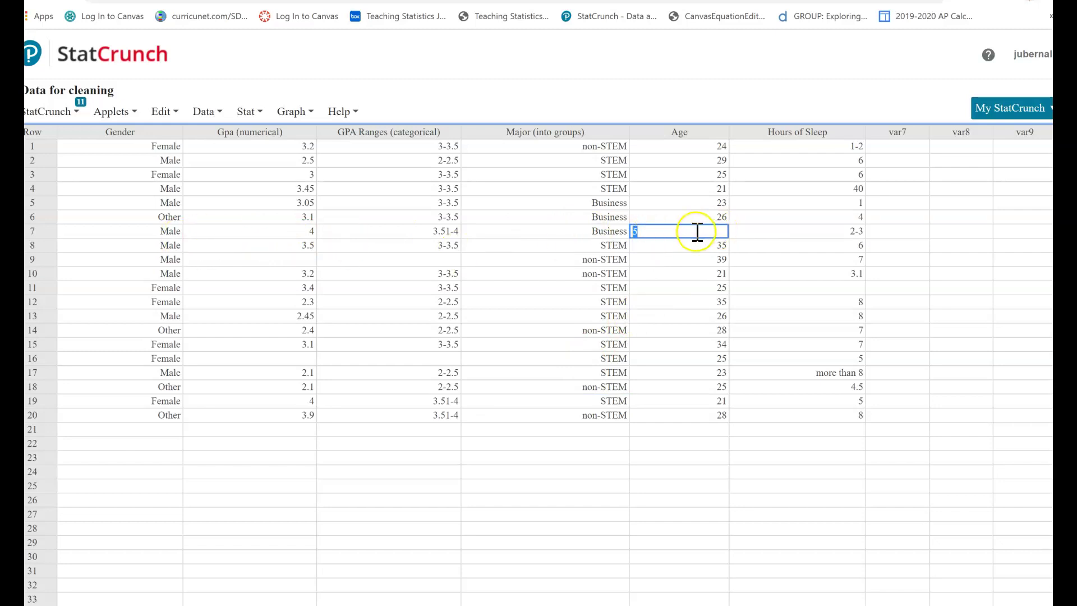
click(673, 471)
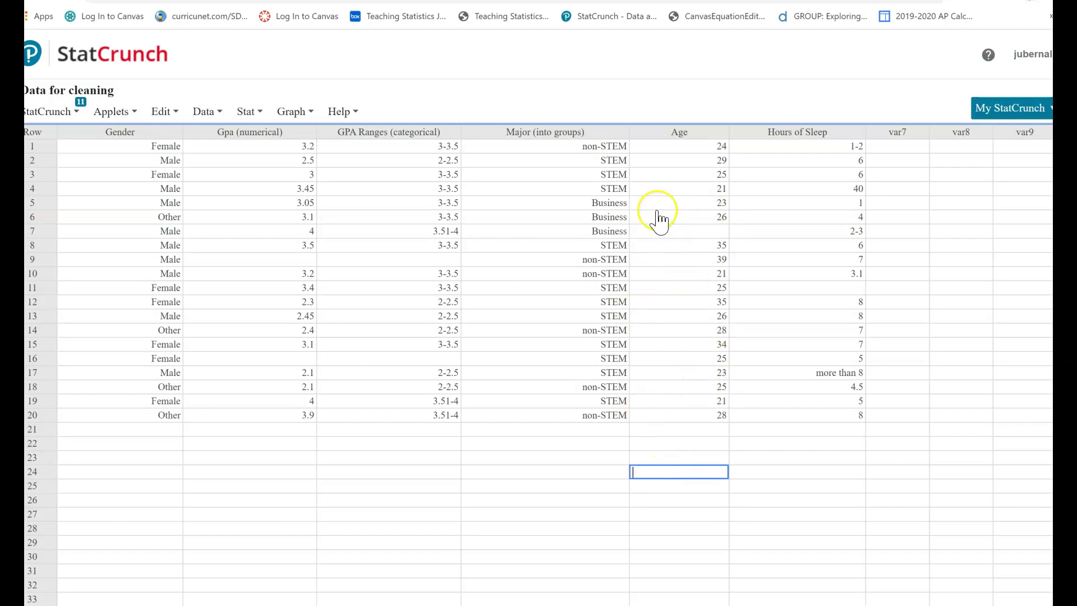
click(704, 231)
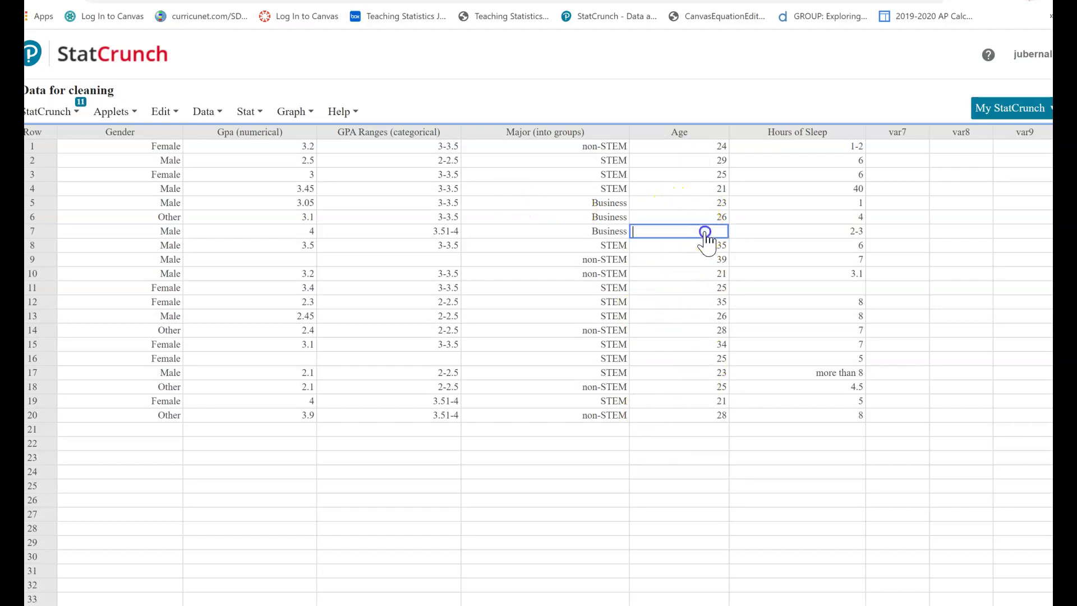
key(Return)
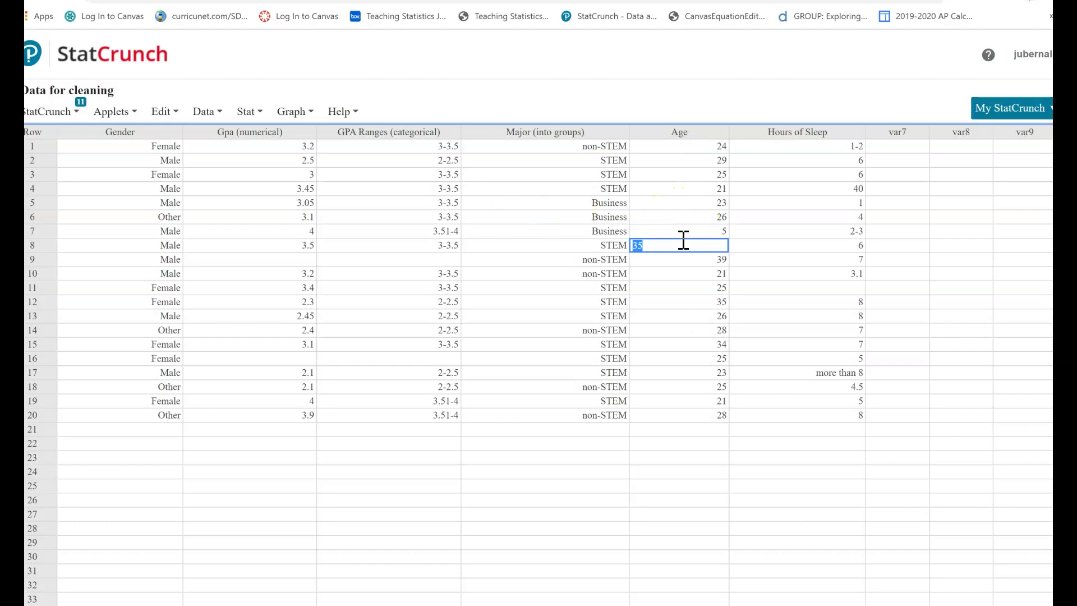
Step: Compute summary statistics for the Age column with row 7's age included, inspect the mean, and close the results
click(251, 112)
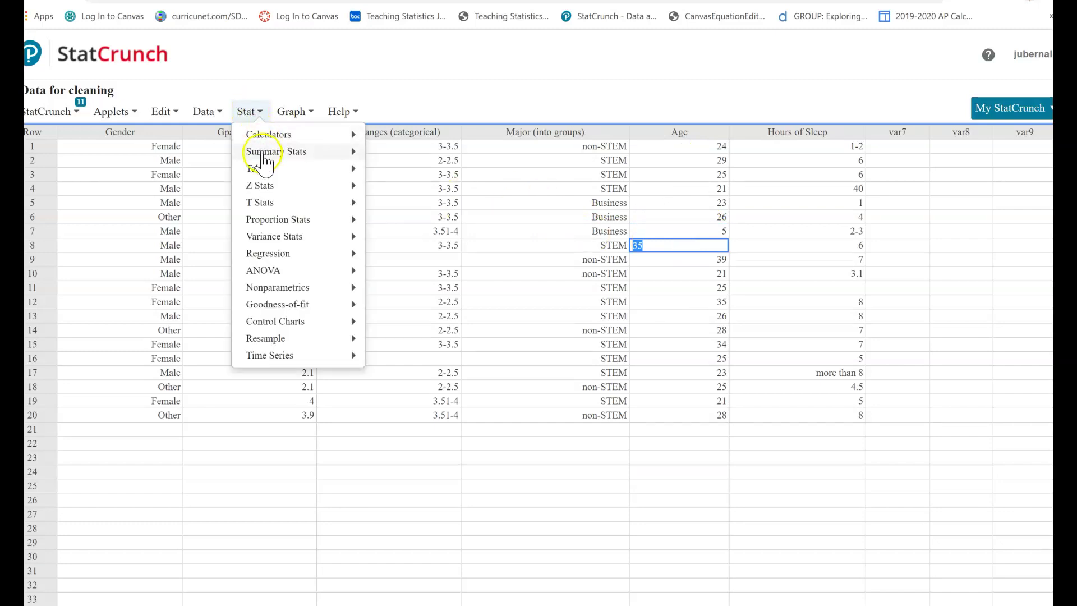
mouse_move(306, 154)
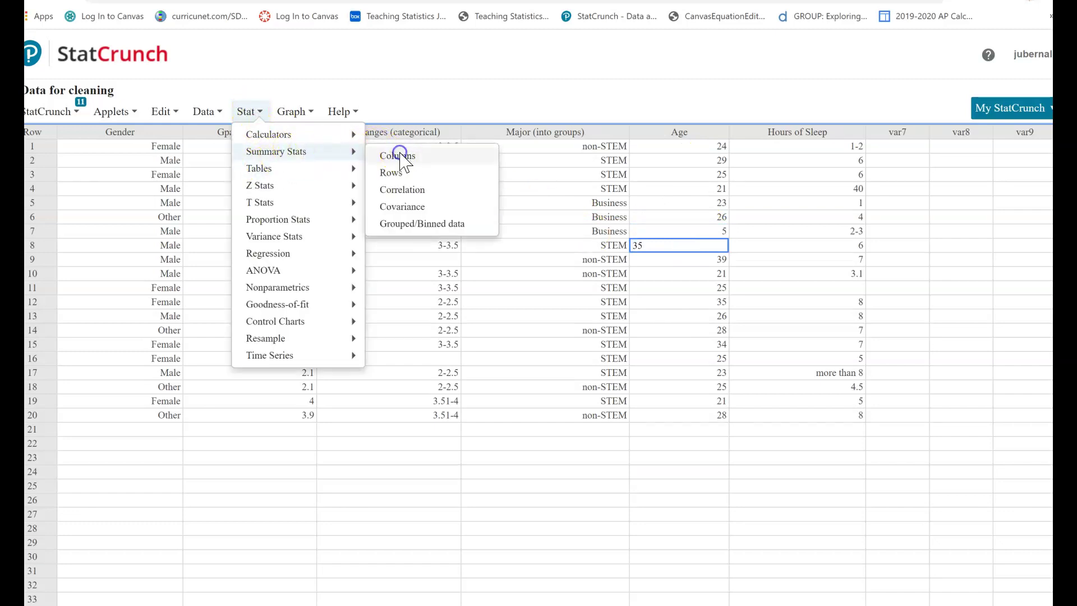
click(397, 157)
click(398, 168)
click(689, 540)
drag(727, 290, 652, 231)
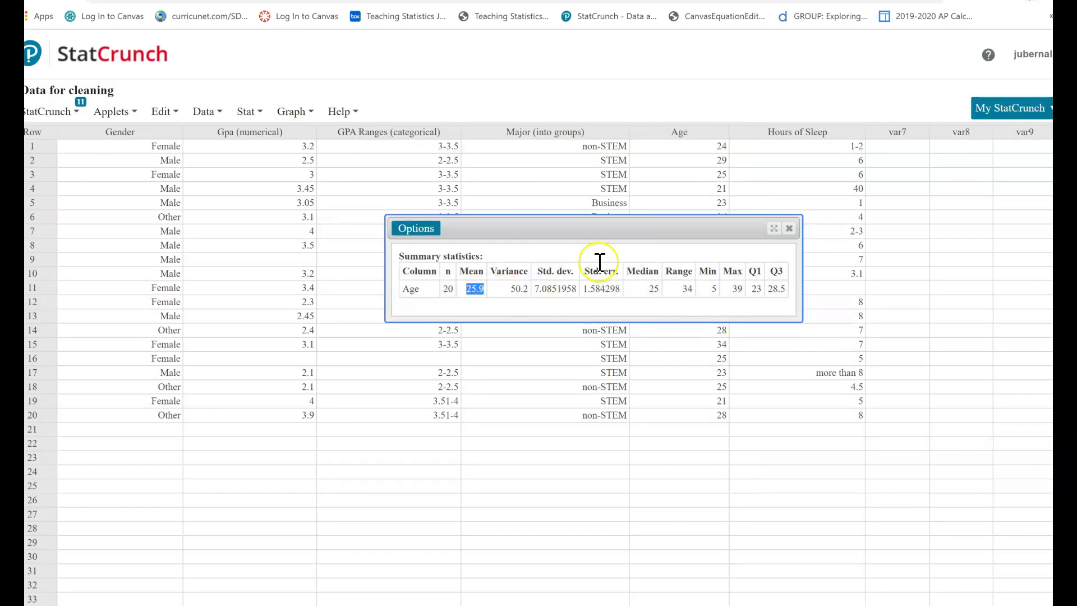
click(788, 228)
Step: Clear the invalid Age value in row 7, leaving the cell blank
click(705, 245)
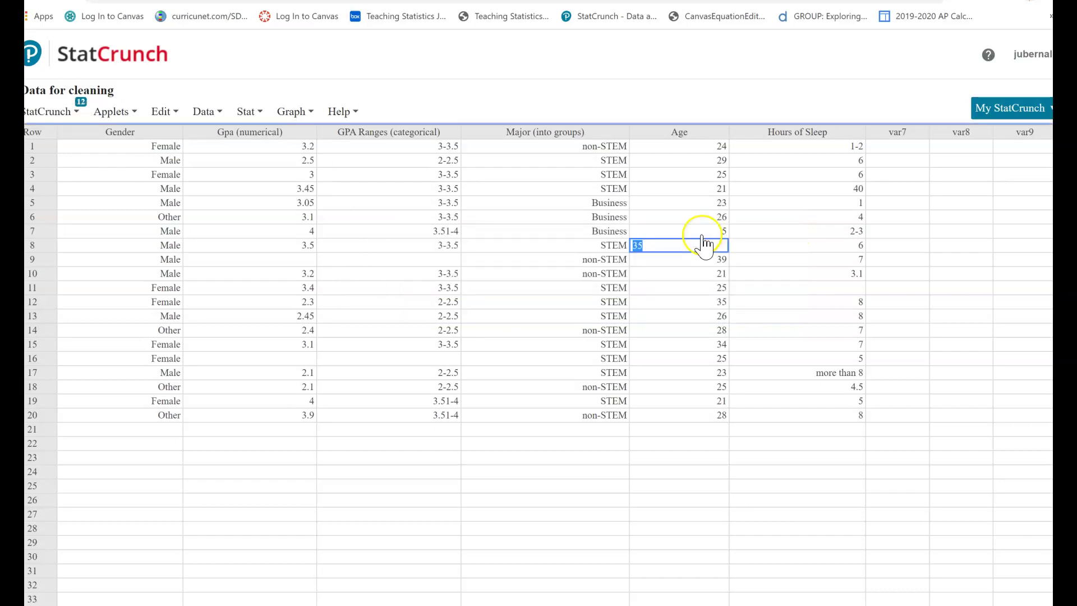
click(703, 231)
key(BackSpace)
Step: Compute the Age summary statistics again without row 7's age, inspect the new mean, and close the results
click(292, 110)
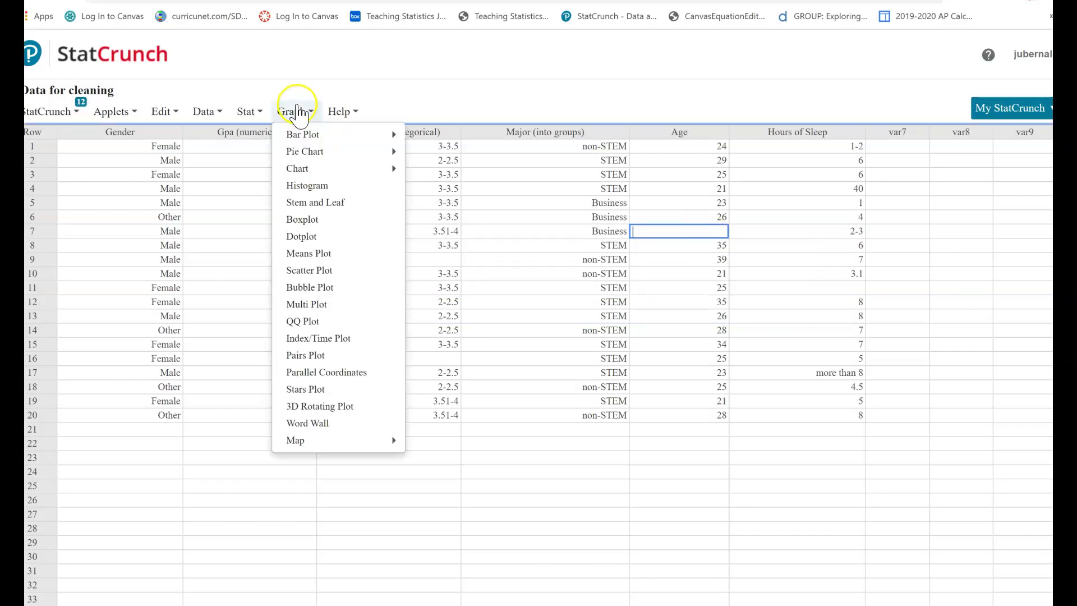
click(247, 112)
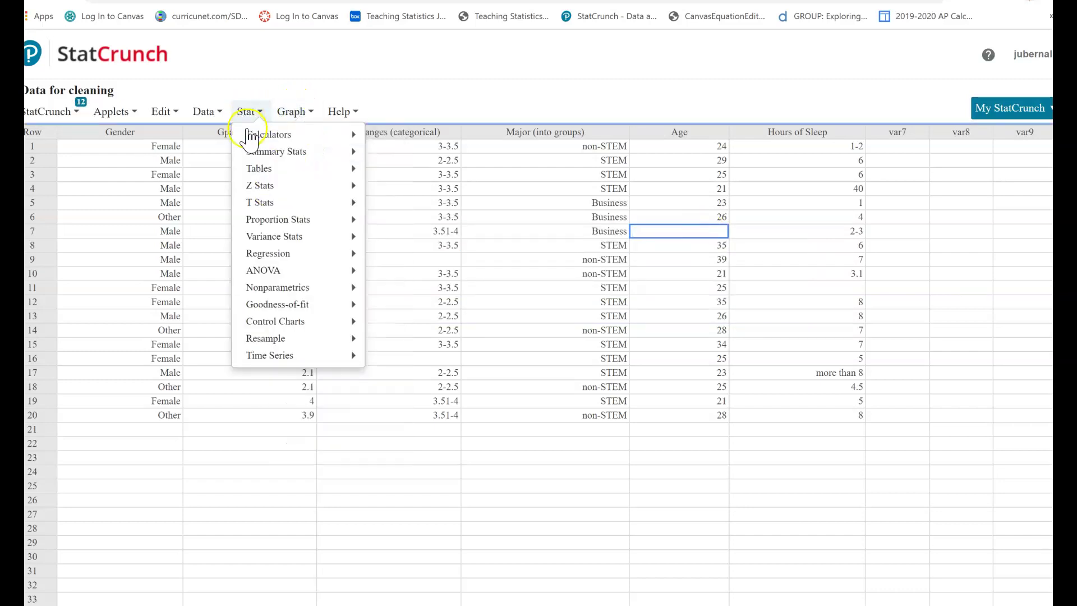
mouse_move(252, 160)
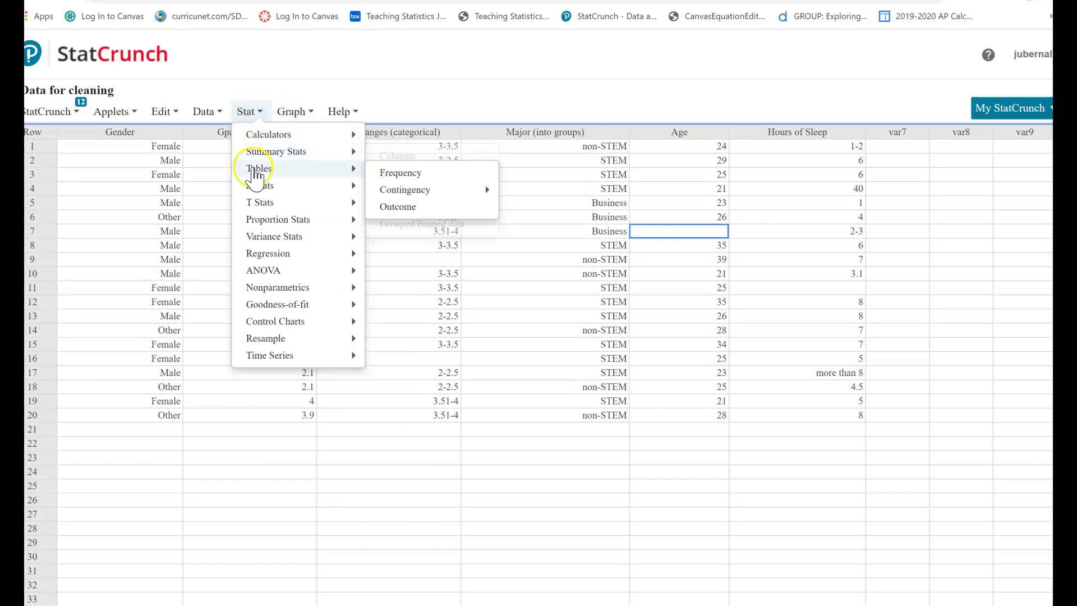
click(399, 157)
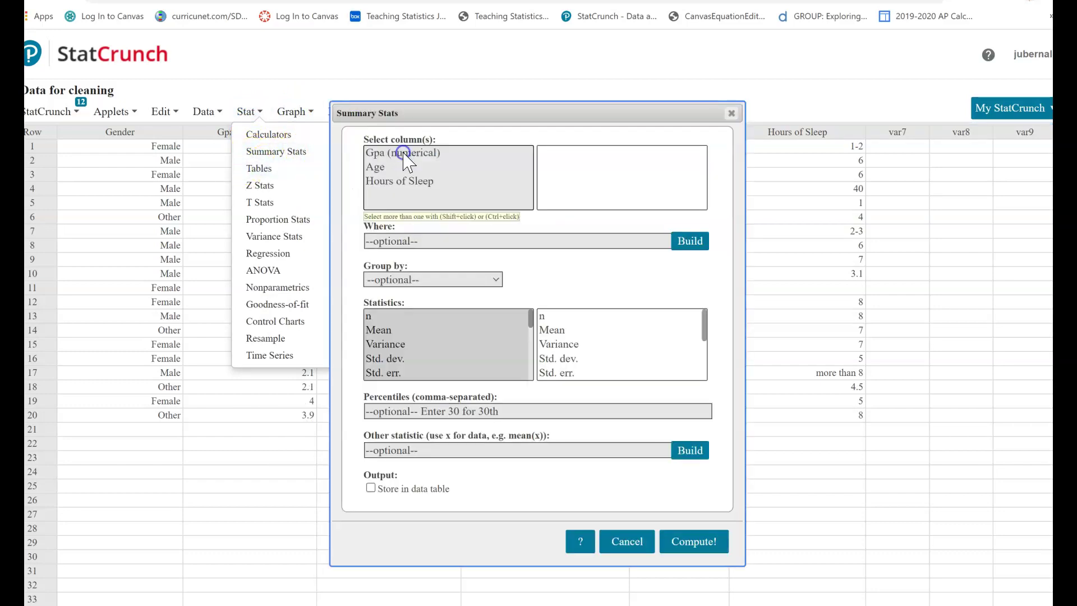
click(392, 166)
click(677, 555)
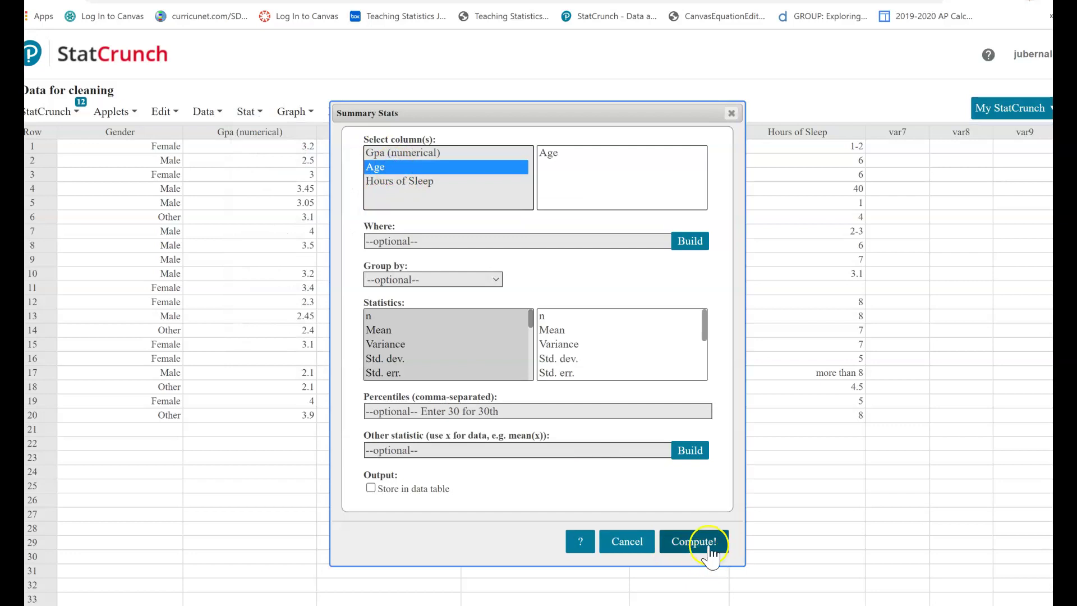
drag(642, 305, 377, 252)
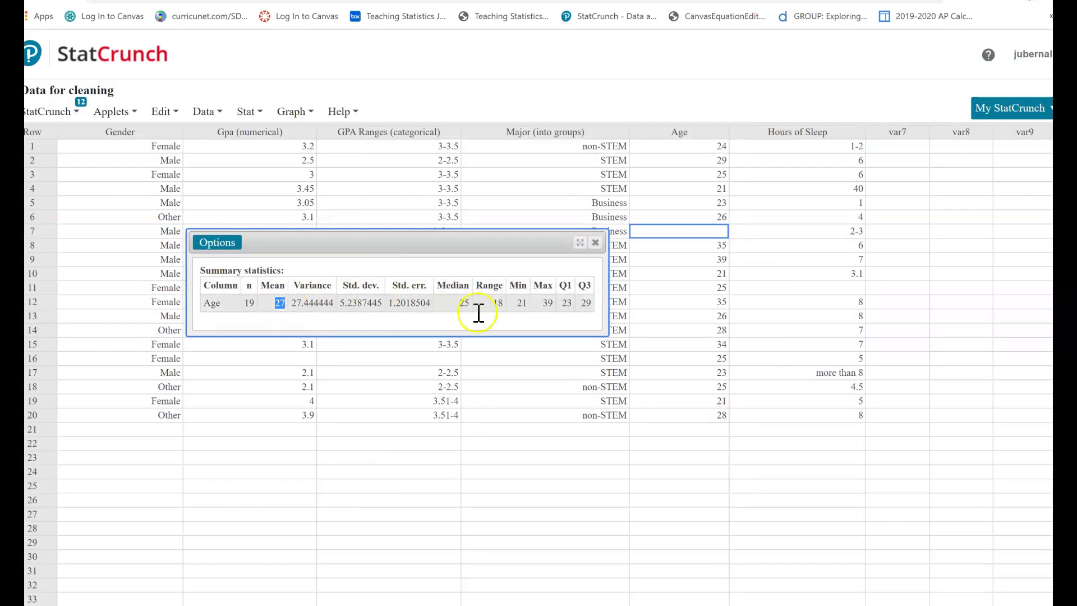
click(595, 243)
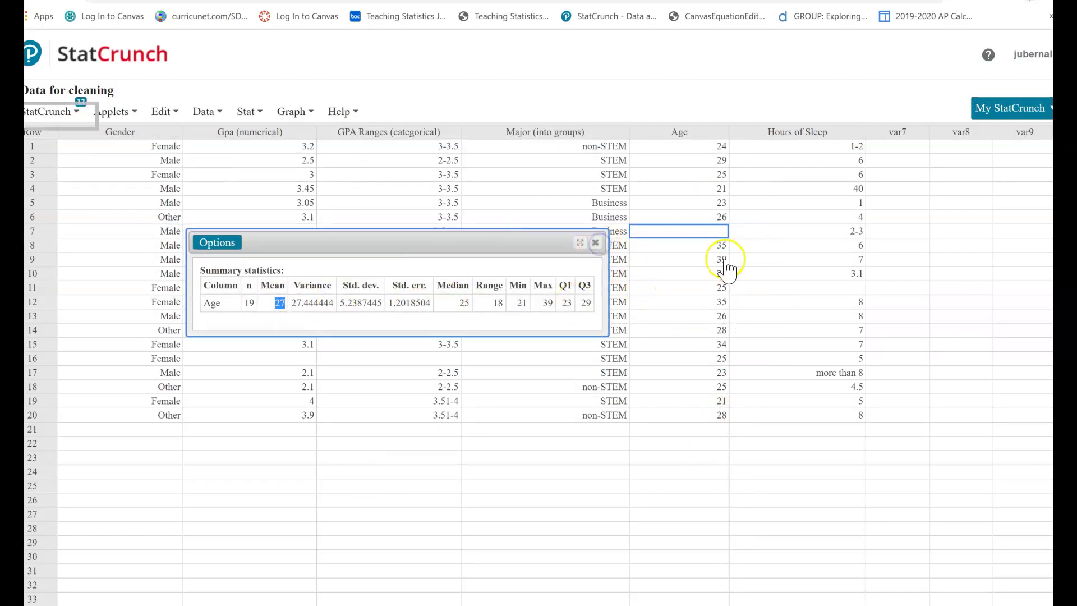
Step: Clear the impossible value 40 from the Hours of Sleep column in row 4
click(680, 399)
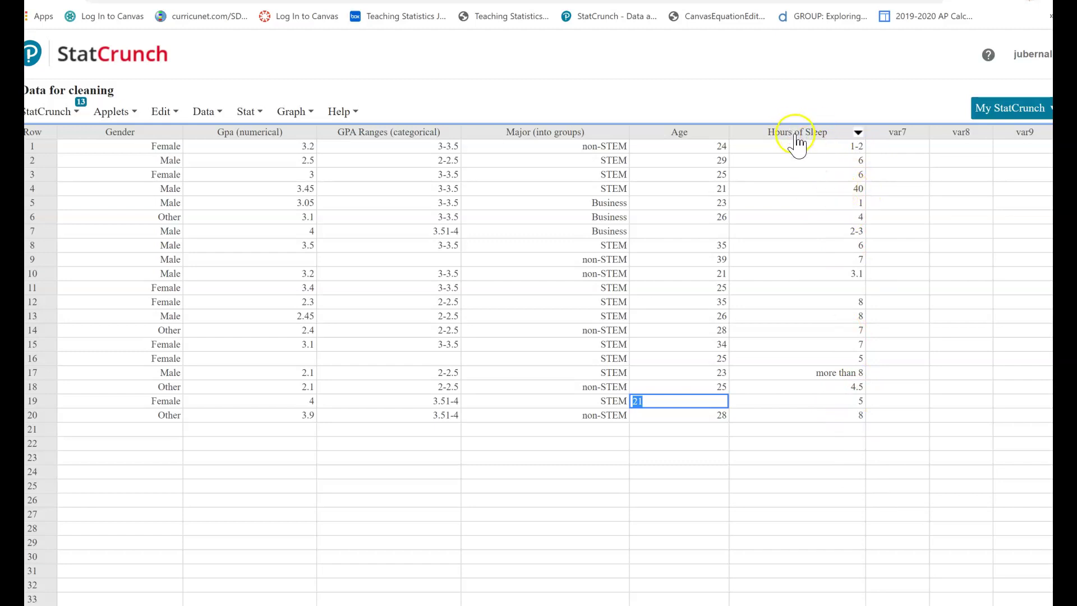
click(839, 189)
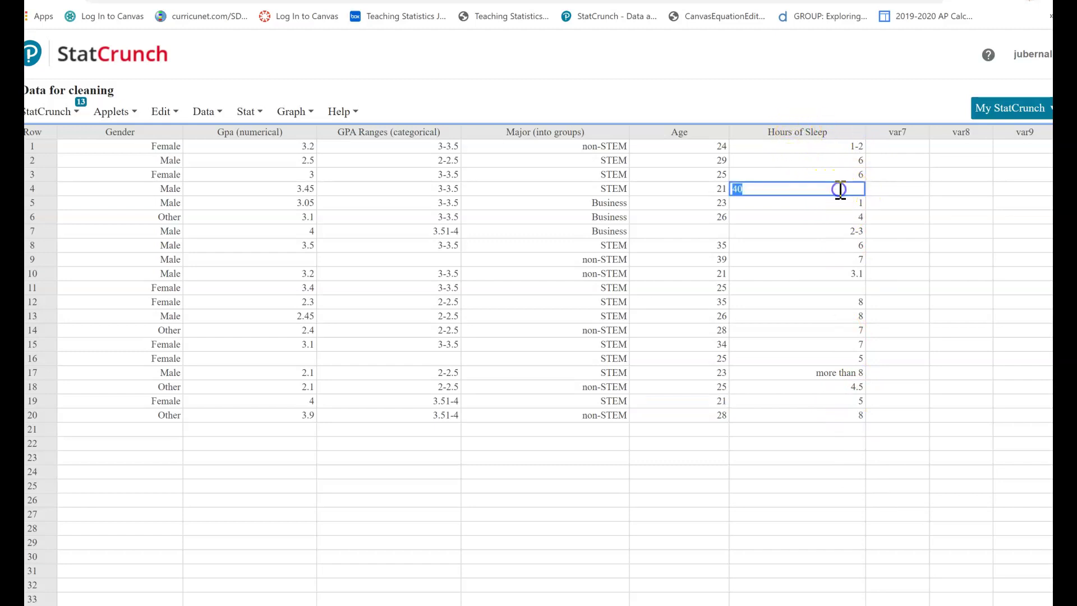
click(845, 387)
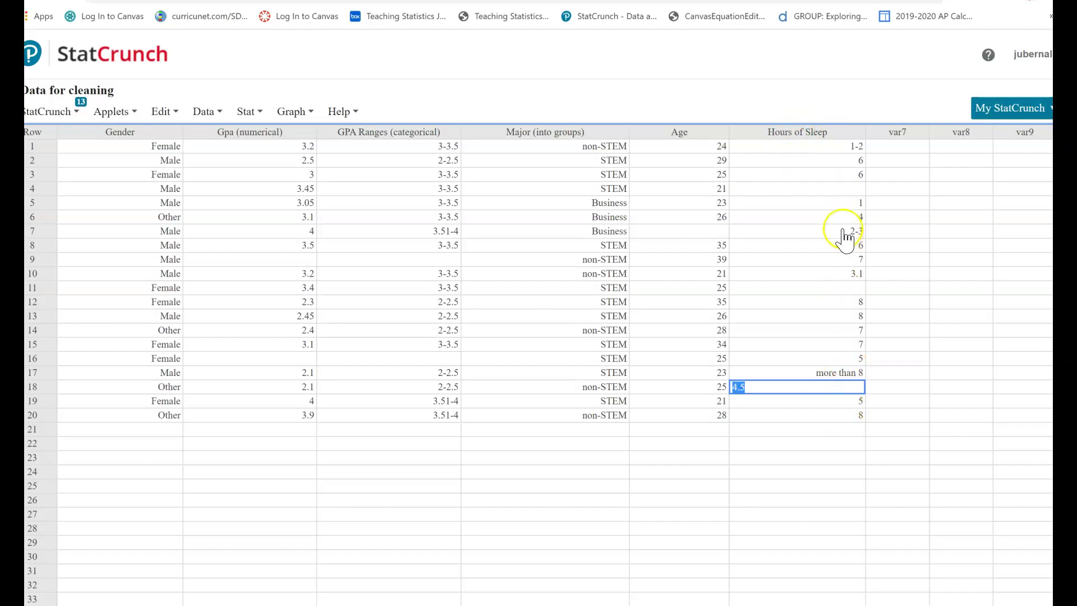
Step: Inspect the Hours of Sleep entries in rows 1 and 7 that are given as ranges instead of single numbers
click(834, 147)
click(812, 230)
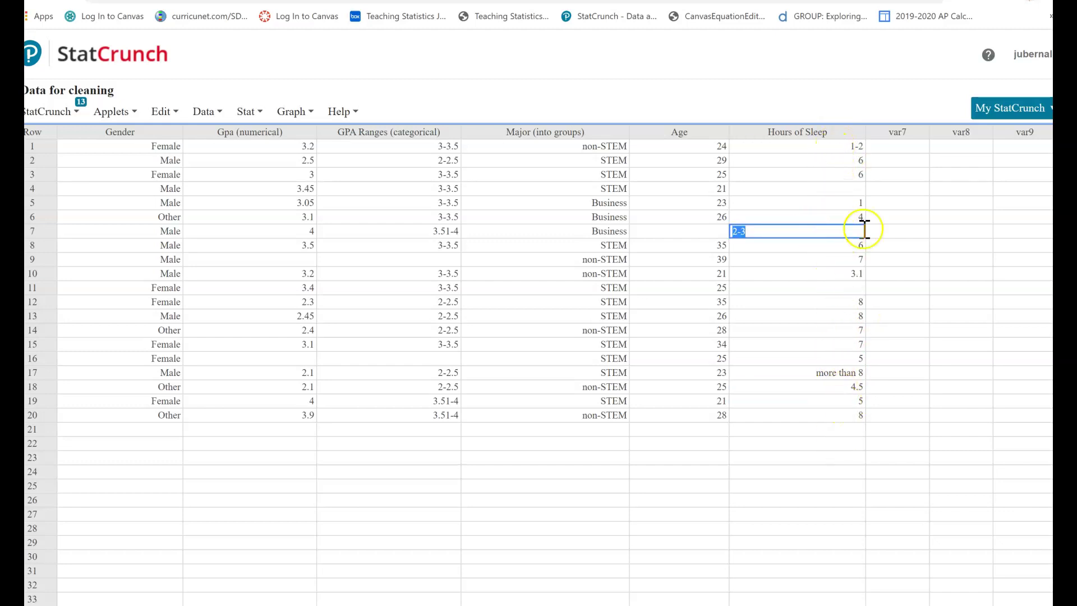
click(837, 147)
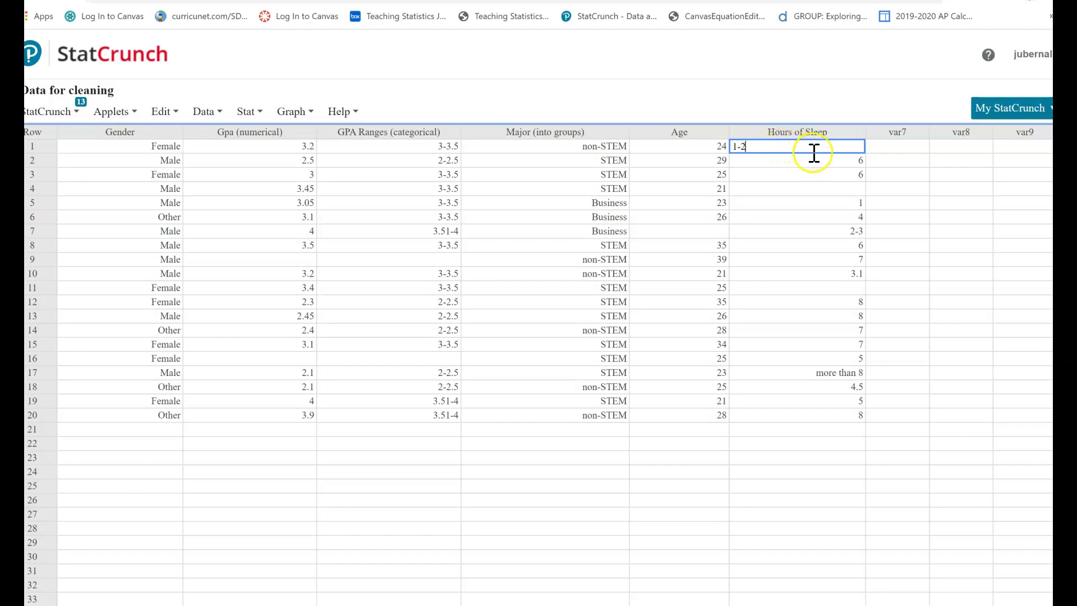
click(833, 231)
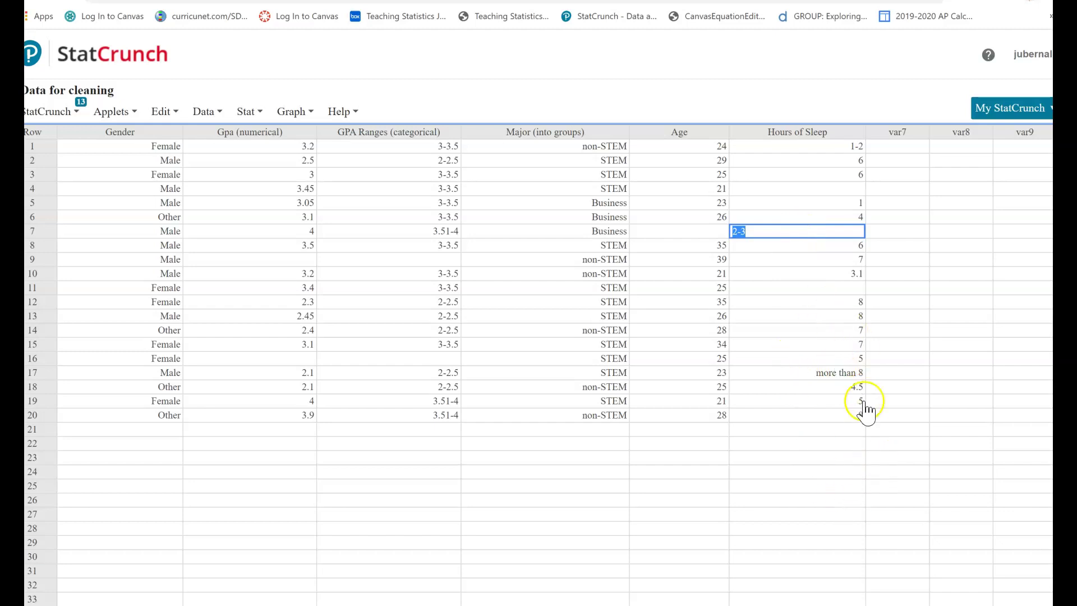
Step: Insert a column directly after Hours of Sleep, name it "Hours of Sleep (ranges)", and widen it to show the full name
click(858, 134)
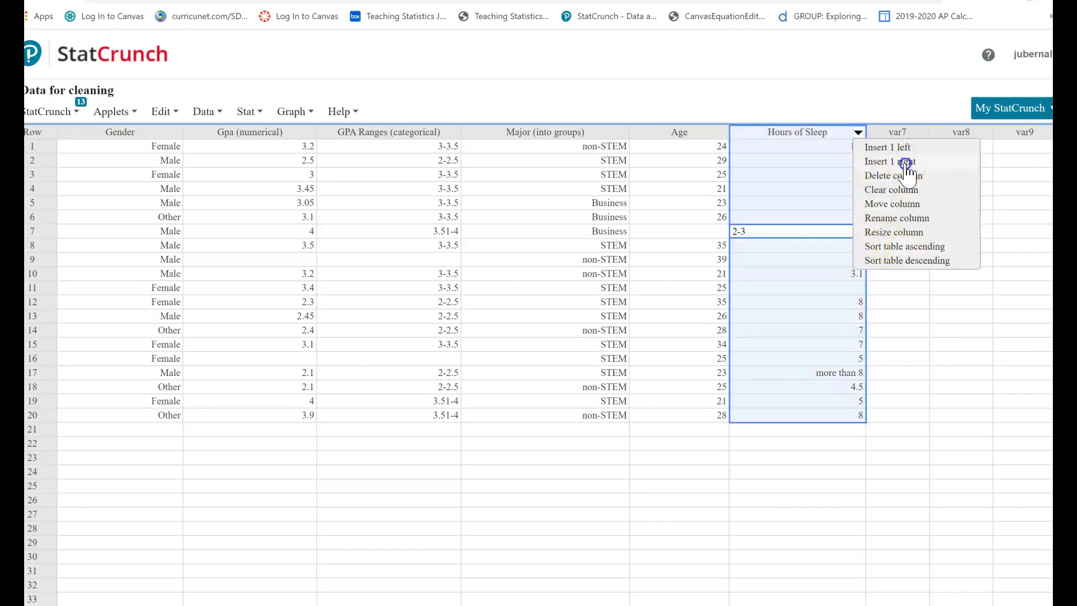
click(906, 163)
click(903, 132)
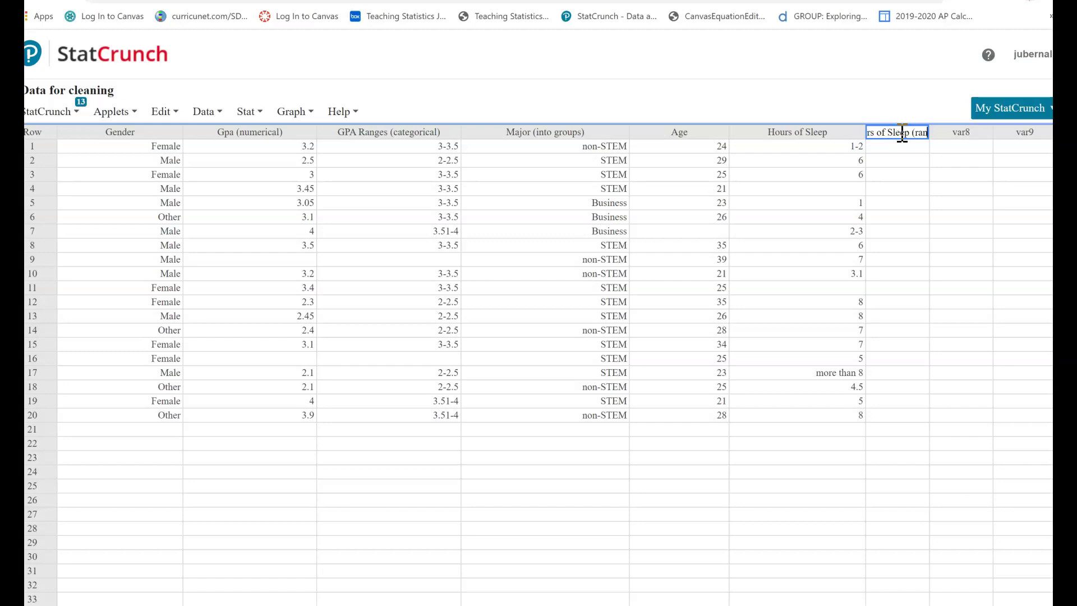
text(Hours of Sleep (ranges))
key(Return)
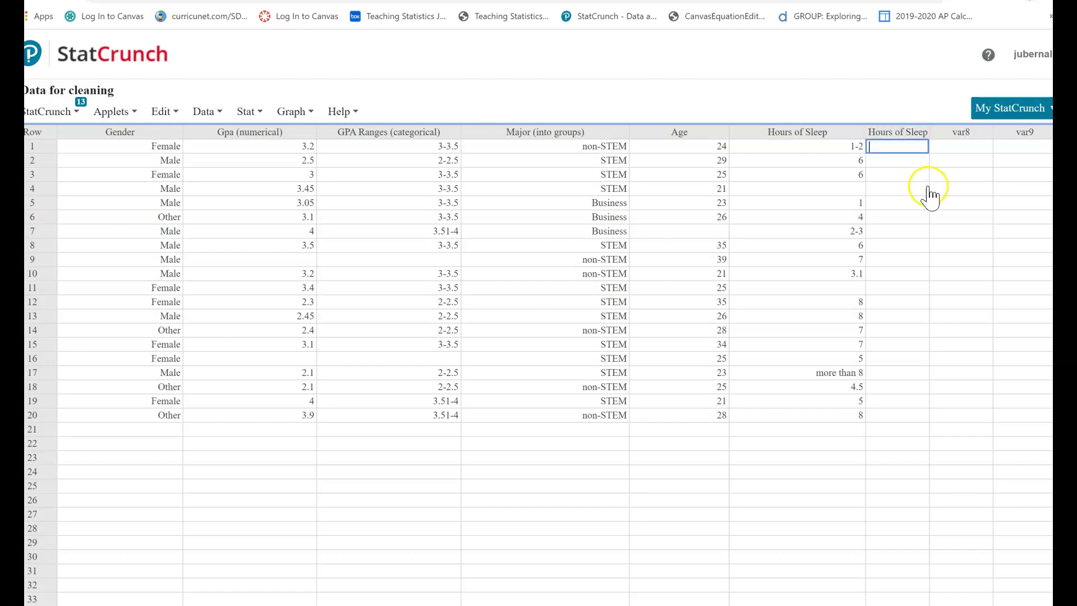
drag(929, 130, 1008, 131)
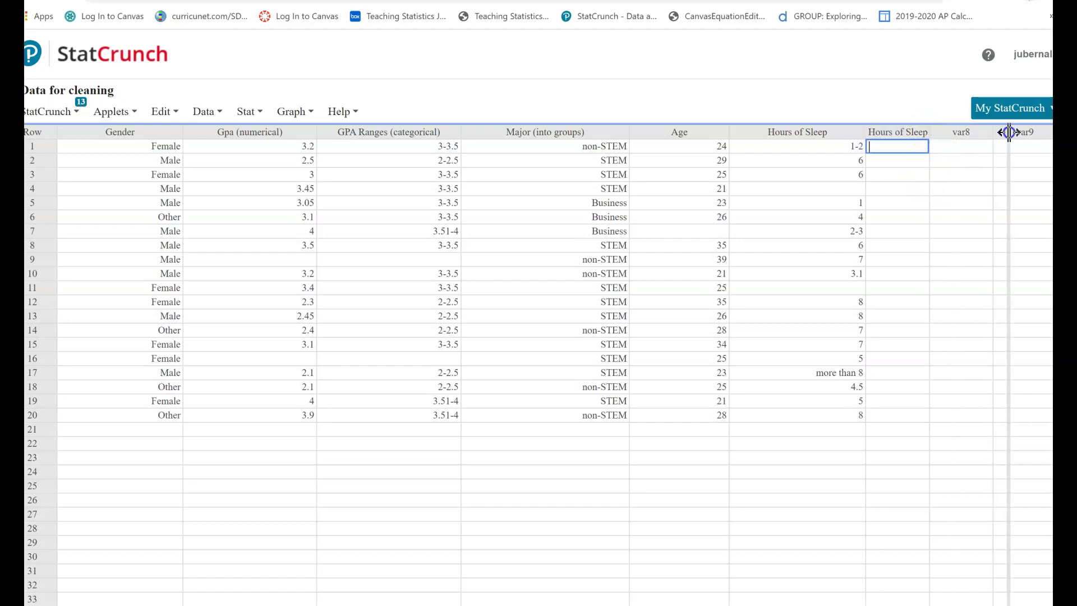
scroll(518, 363, down, 1)
scroll(518, 363, up, 1)
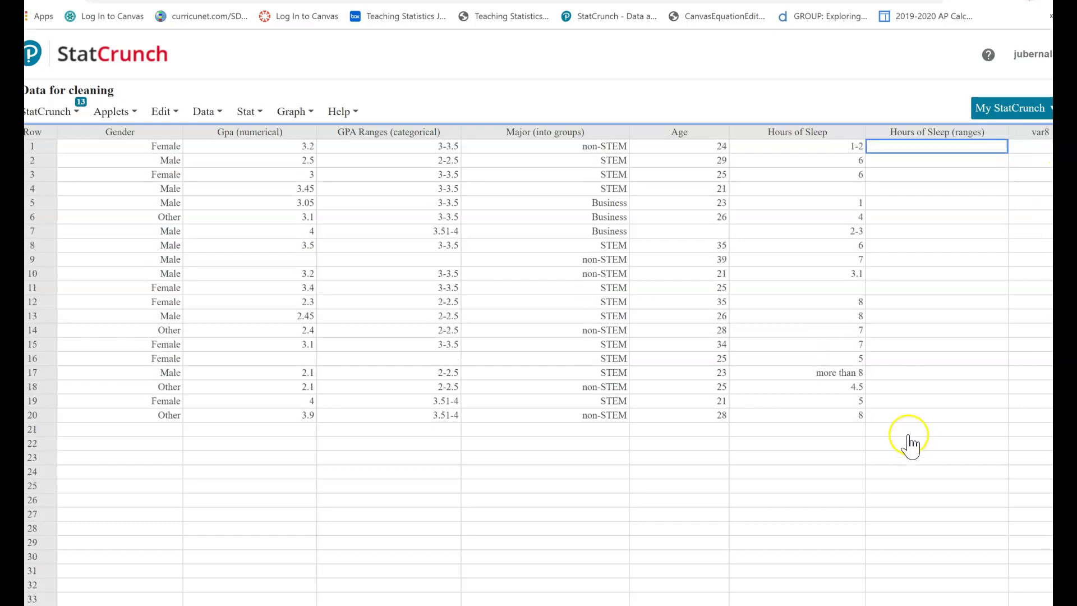
Step: Sort the whole table in ascending order by Hours of Sleep
click(900, 415)
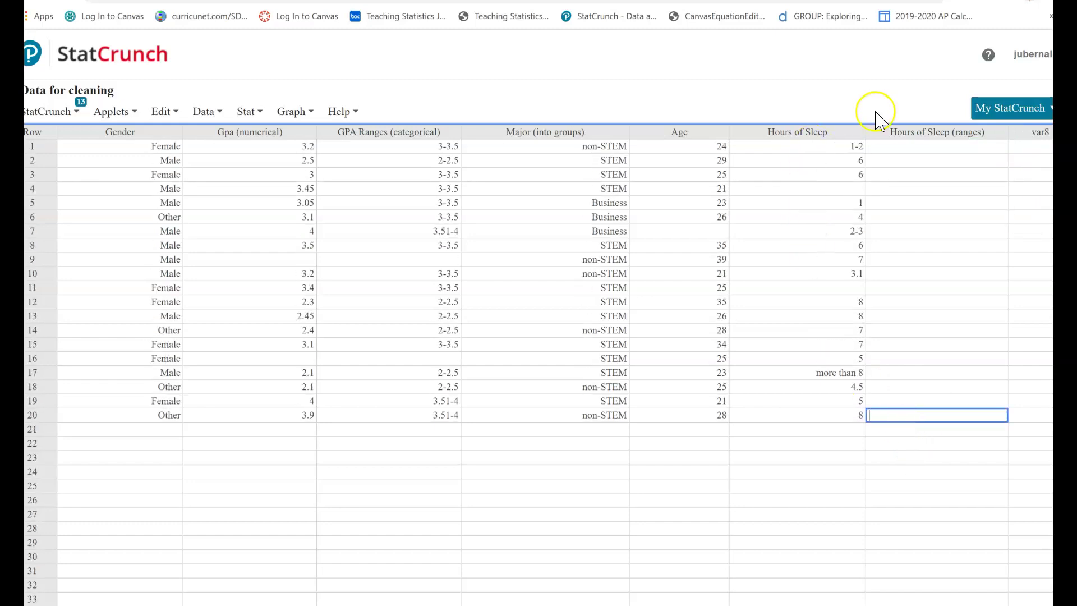
click(858, 133)
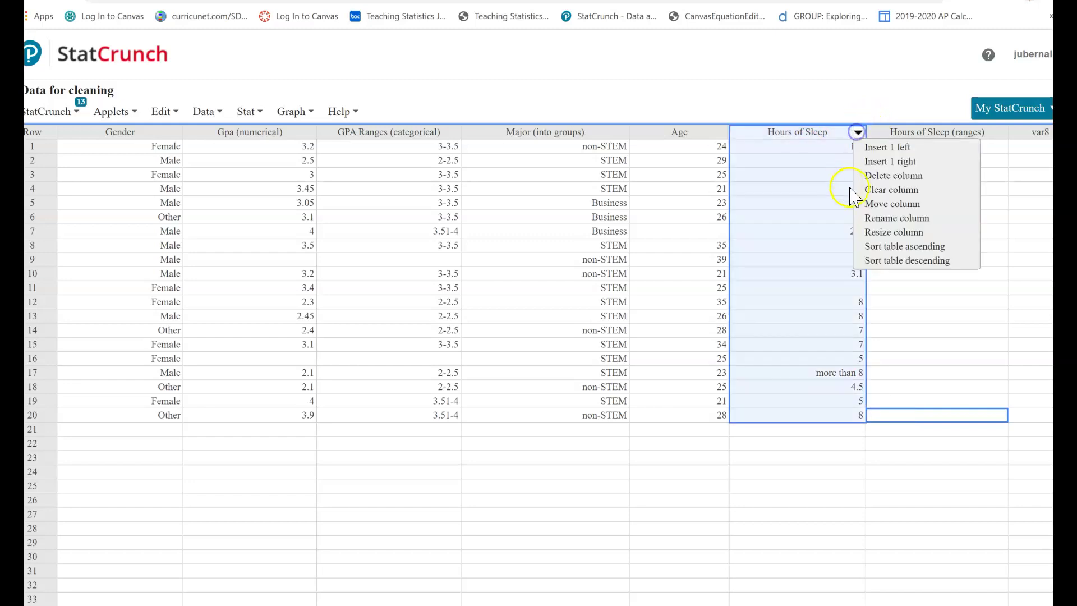
click(889, 248)
Step: Enter "8 or more" in Hours of Sleep (ranges) for rows 13, 14, 15 and 18
click(902, 392)
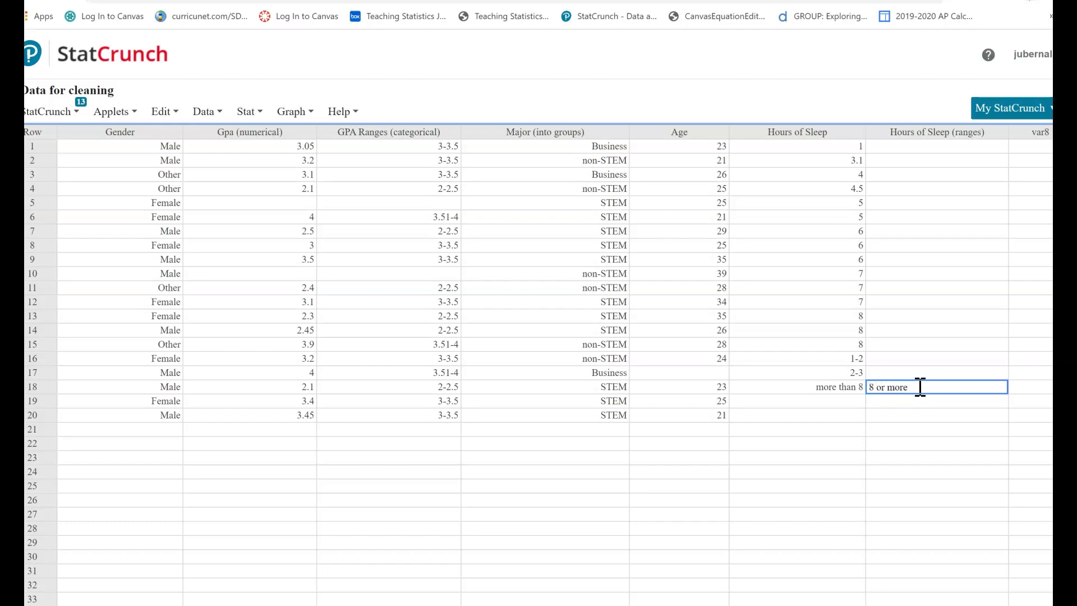
key(Up)
key(Up)
key(Up)
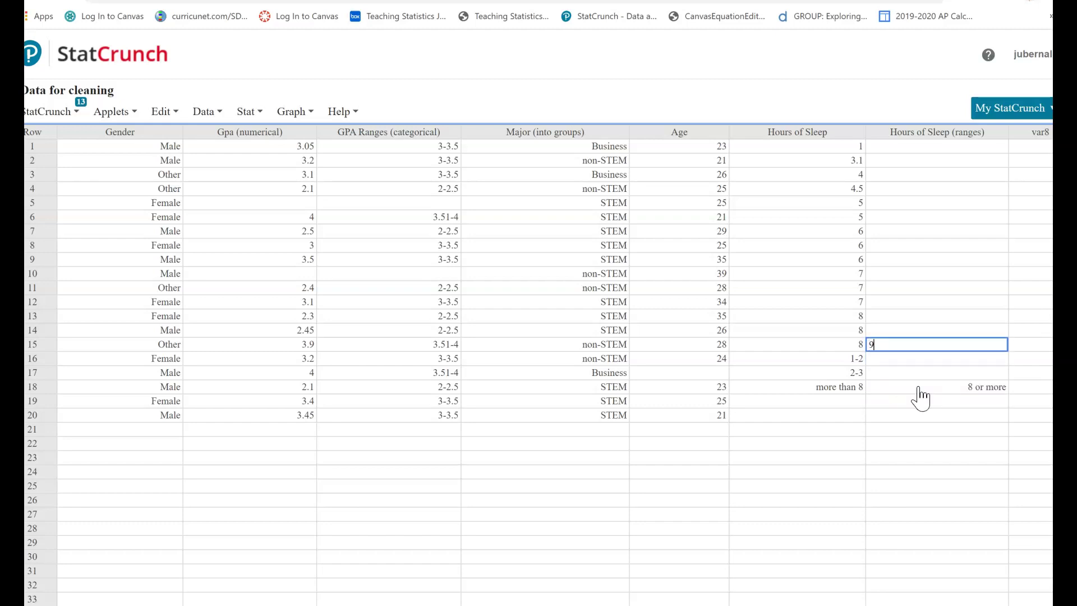
click(927, 316)
text(8 or more)
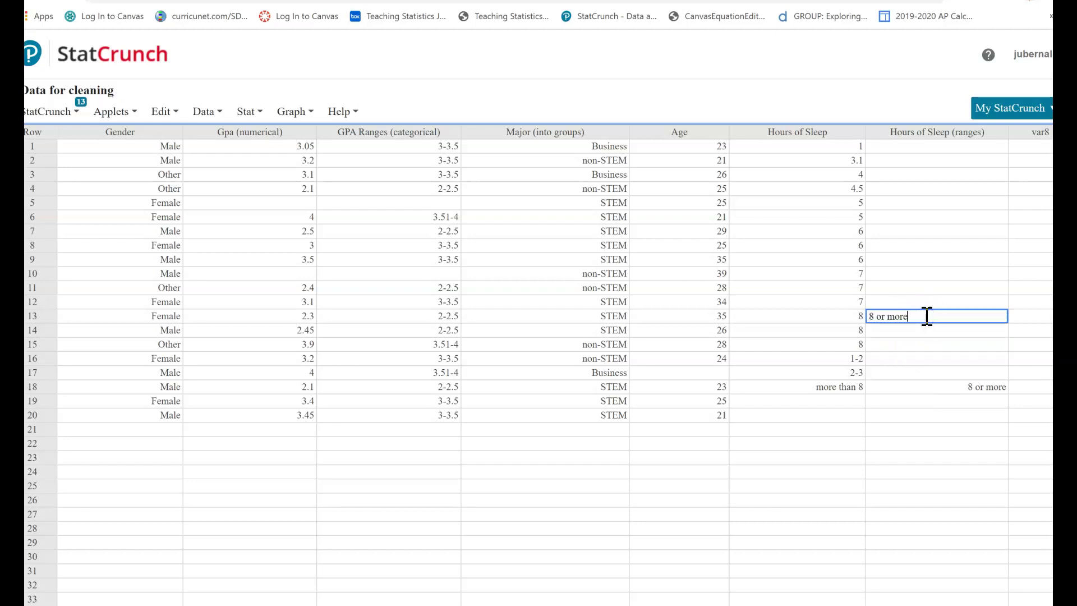
drag(908, 316, 872, 315)
click(897, 318)
drag(1001, 329, 997, 342)
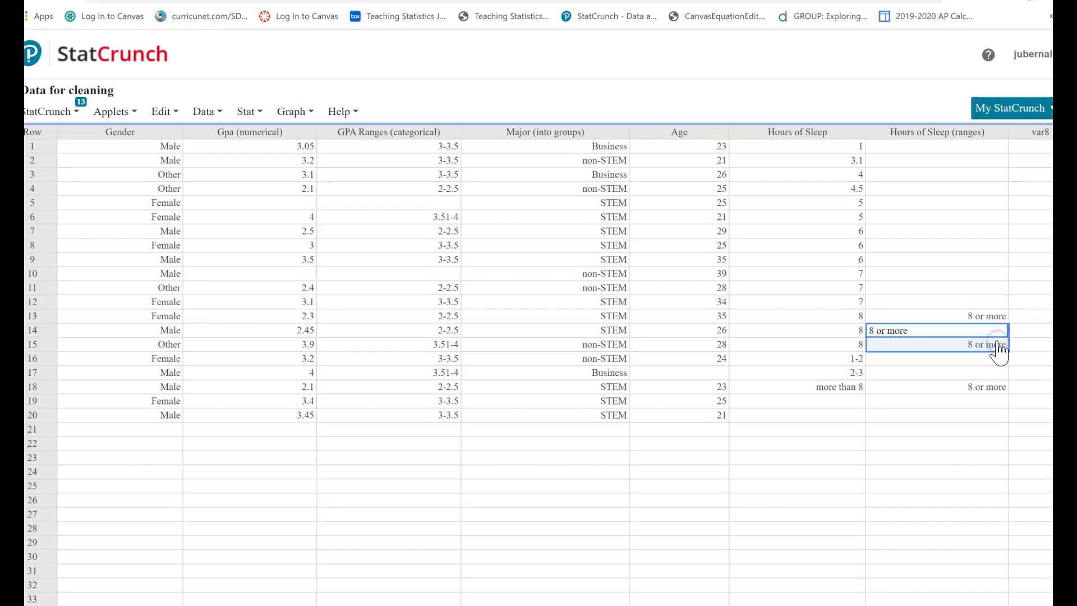
Step: Enter "5-6" in Hours of Sleep (ranges) for row 5 and select the empty range cells in rows 6 to 12
click(970, 374)
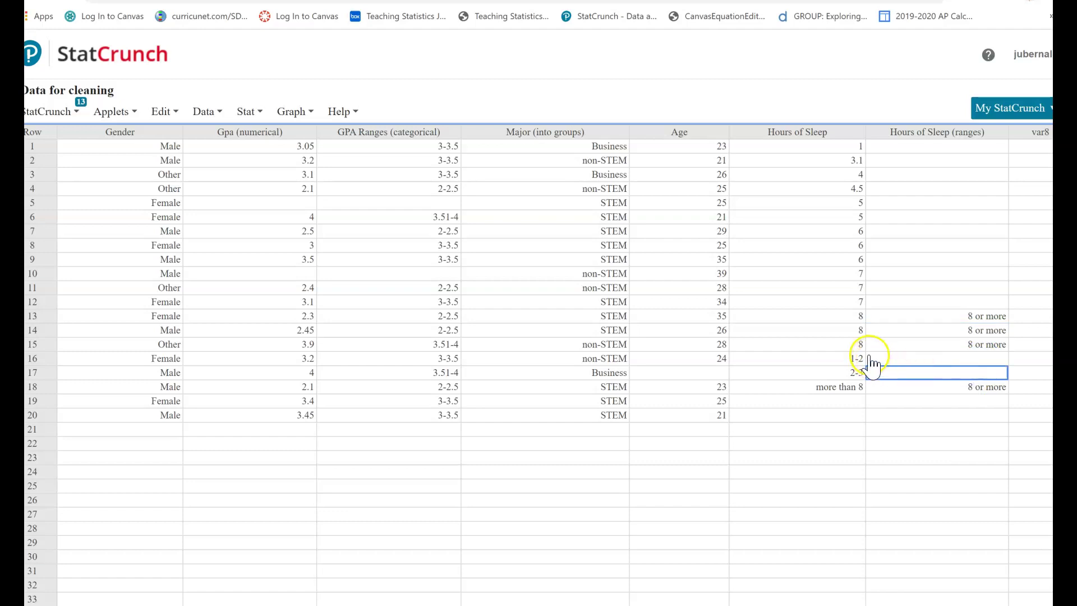
double_click(852, 356)
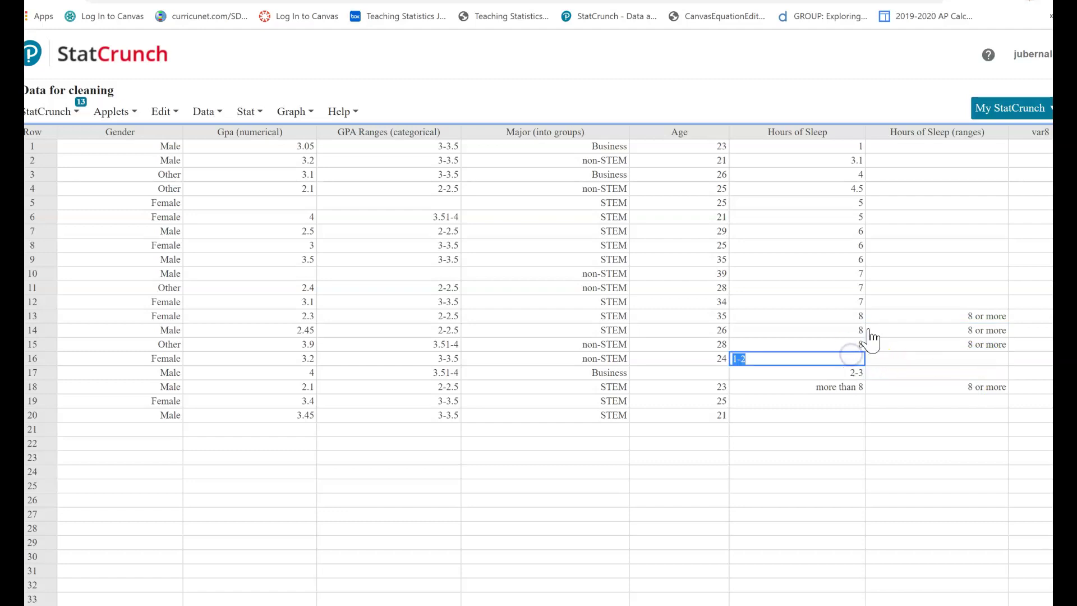
double_click(906, 203)
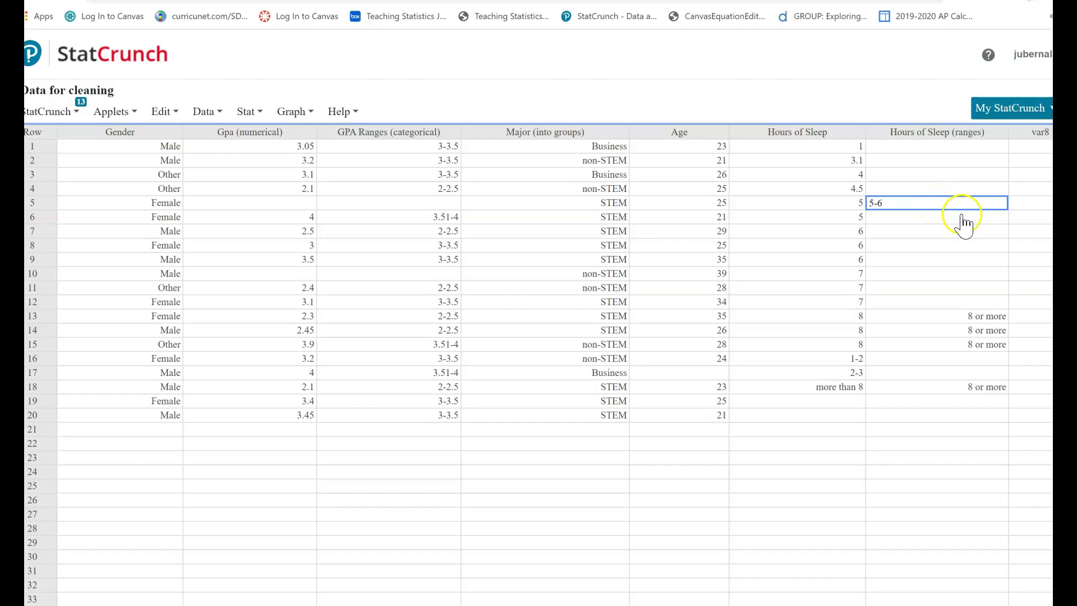
click(871, 206)
drag(884, 205, 864, 209)
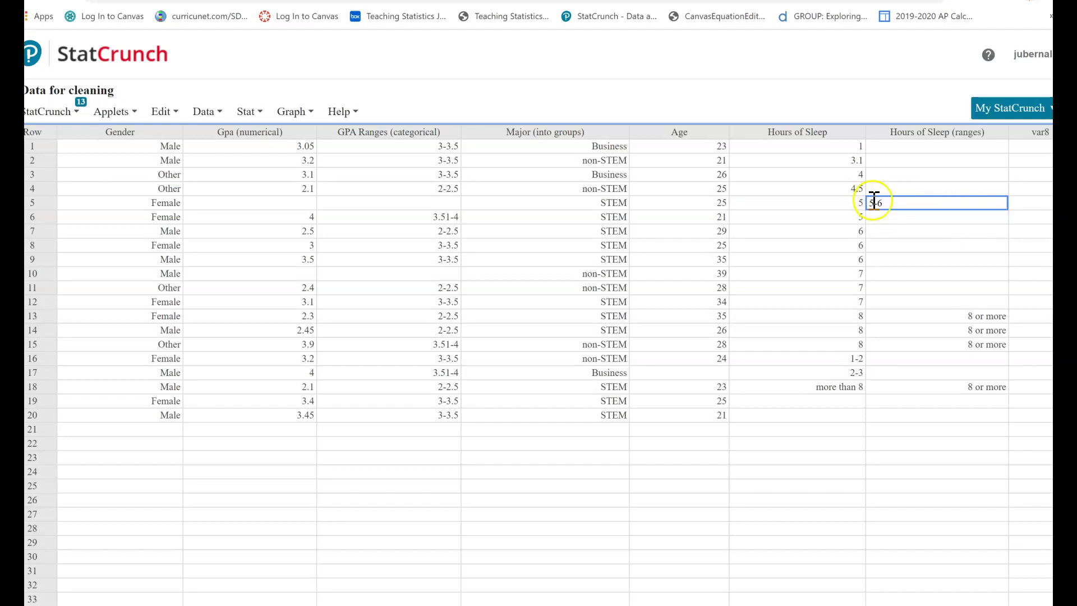
click(934, 209)
drag(947, 214, 944, 298)
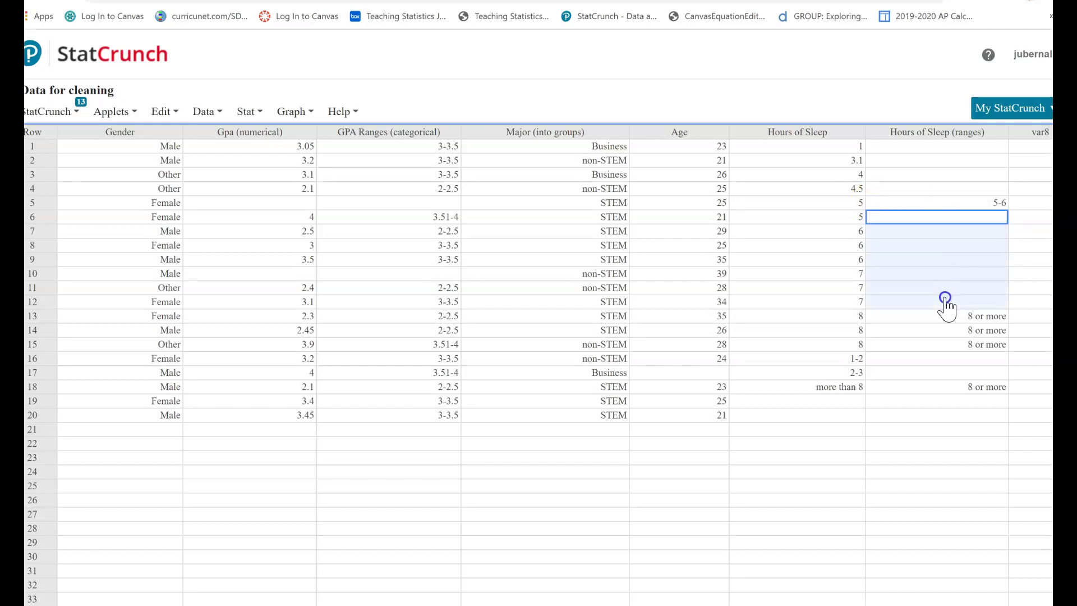
Step: Set Hours of Sleep (ranges) in row 5 to "5-7" and fill rows 6 to 12 with the copied "5-6"
click(1005, 202)
key(ctrl+c)
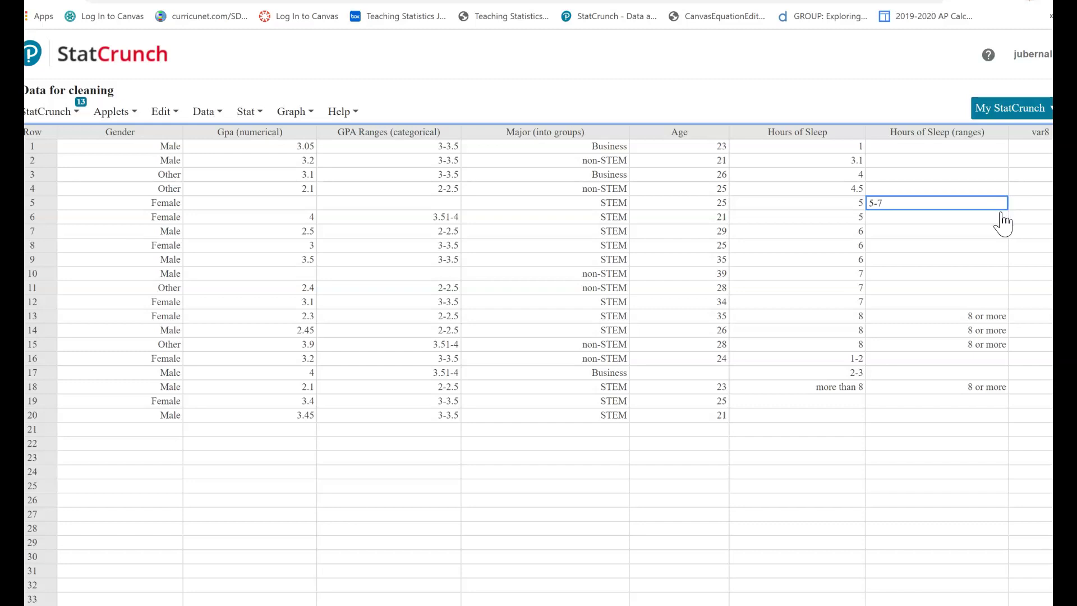
text(5-7)
drag(1002, 223, 993, 306)
key(ctrl+v)
click(937, 357)
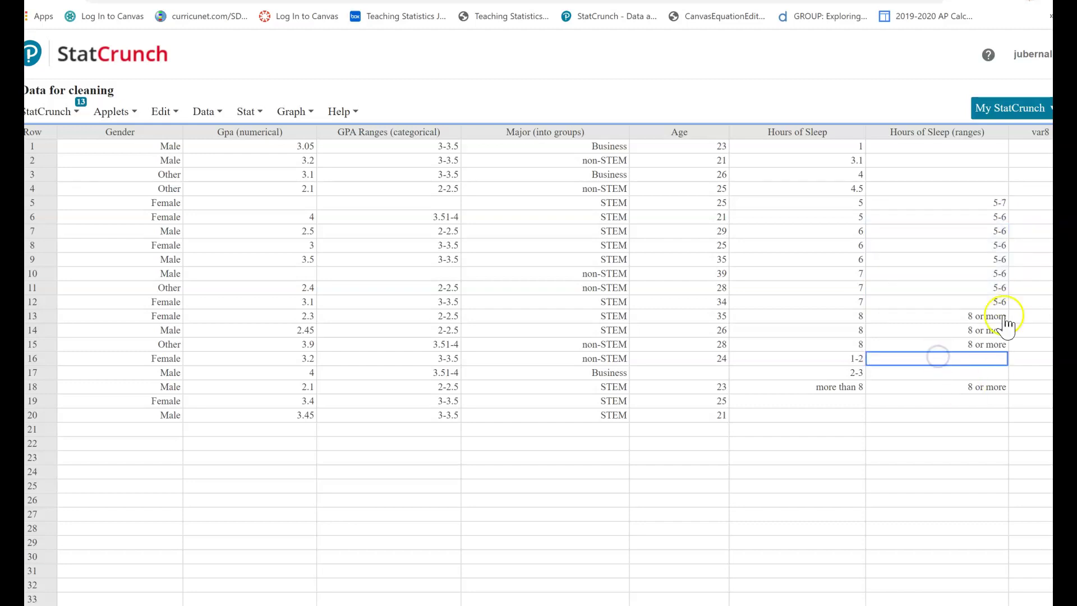
Step: Copy "5-7" from row 5 of Hours of Sleep (ranges) over the entries in rows 6 to 12
double_click(1004, 216)
click(1008, 202)
double_click(1008, 202)
click(917, 202)
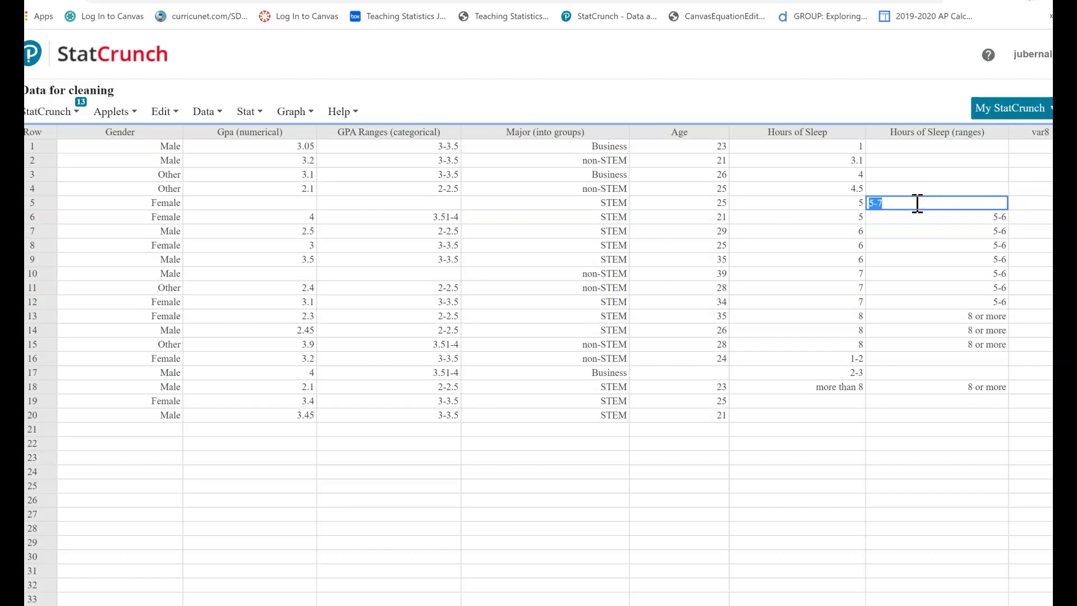
drag(960, 218, 963, 298)
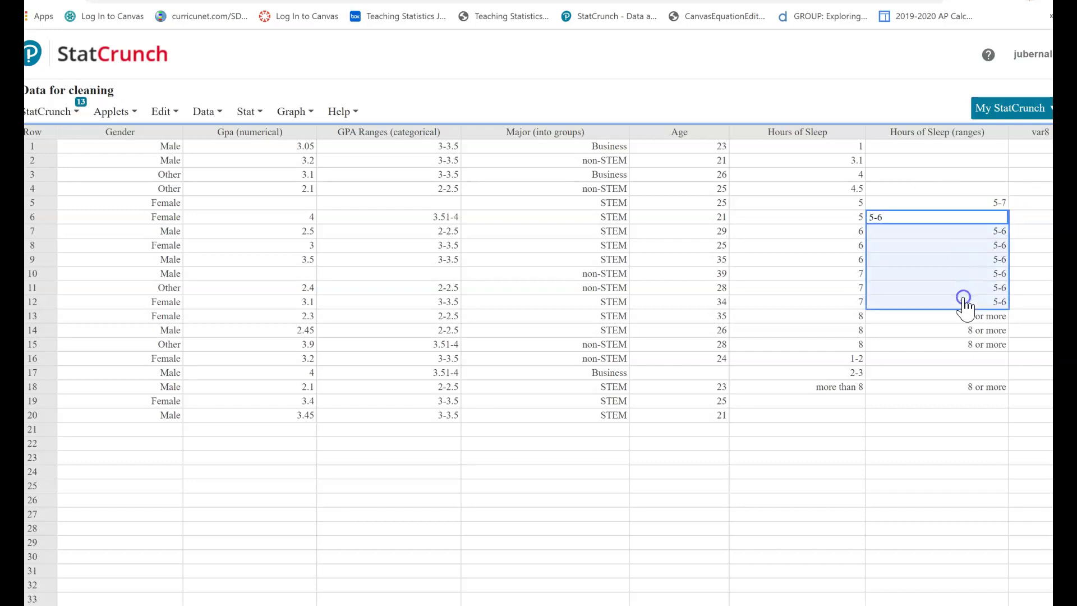
double_click(933, 247)
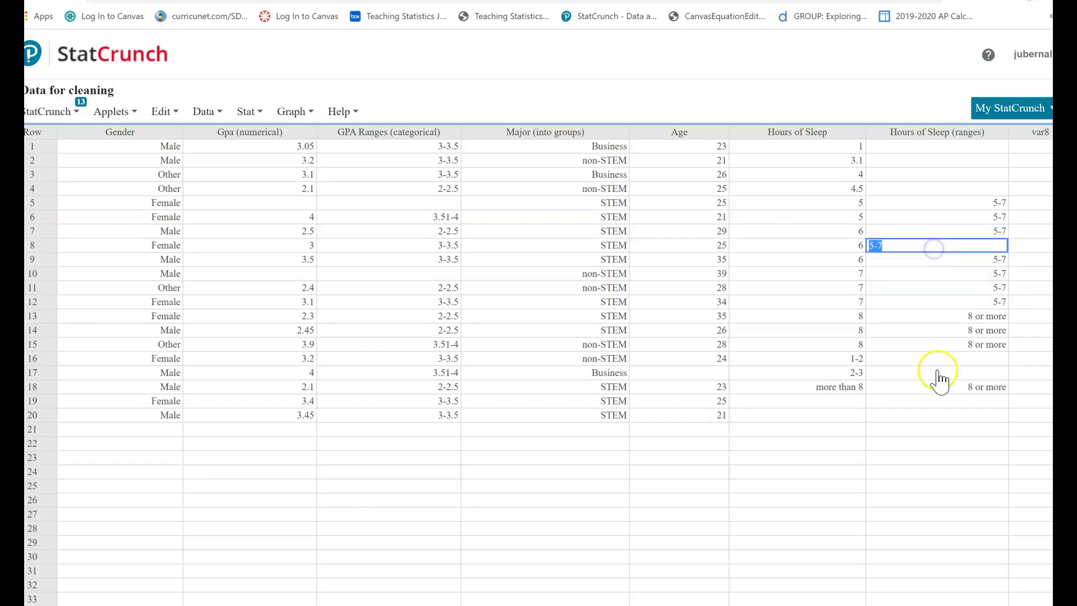
Step: Enter "1-4.5" in Hours of Sleep (ranges) for rows 16 and 17, and copy it into rows 1 to 4
double_click(904, 354)
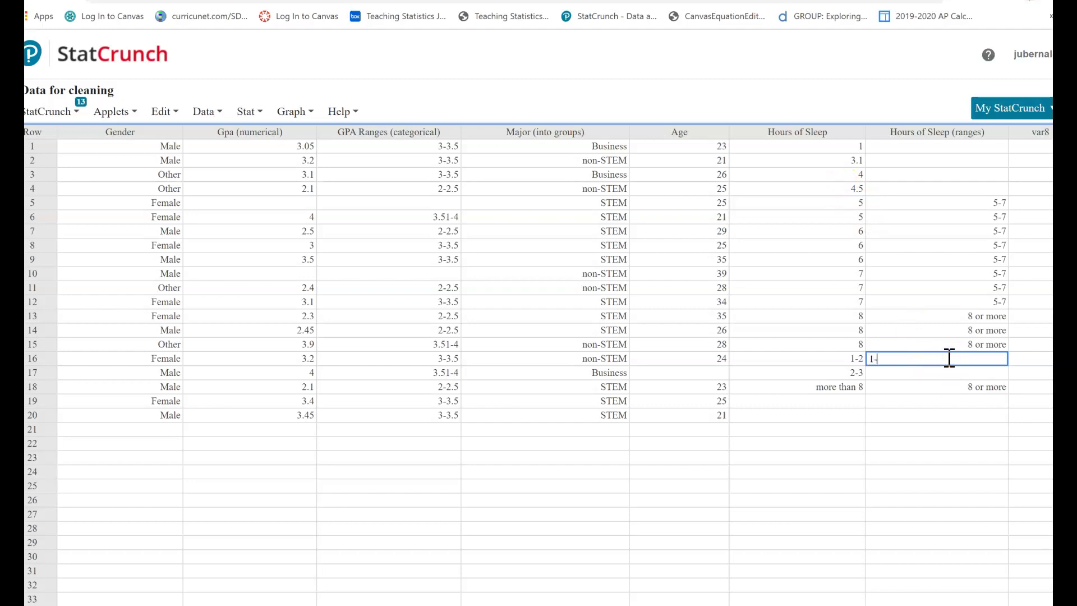
key(Return)
text(1)
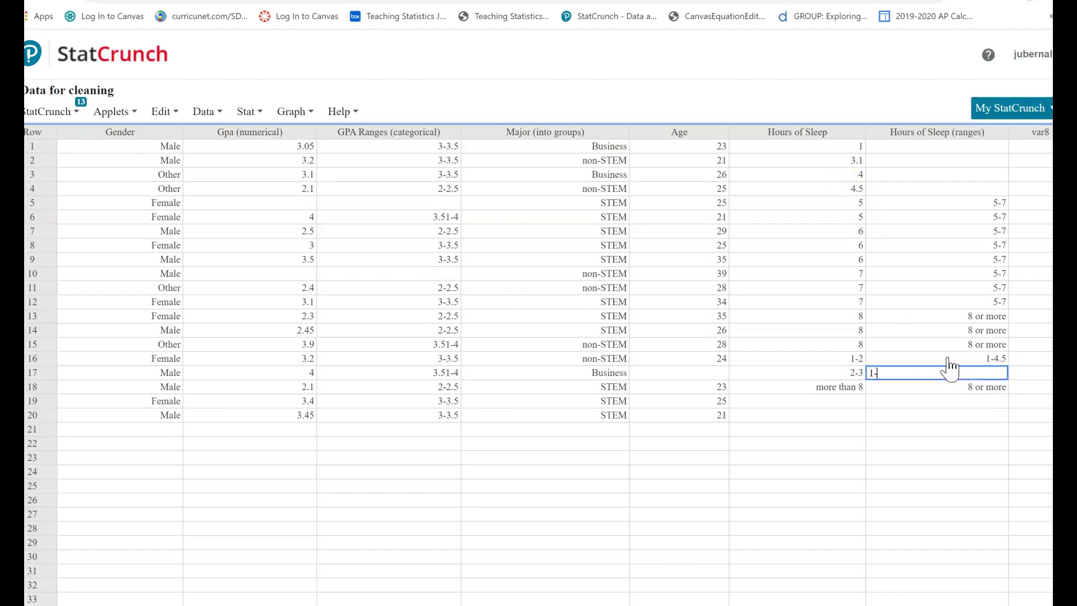
text(-4.5)
click(974, 359)
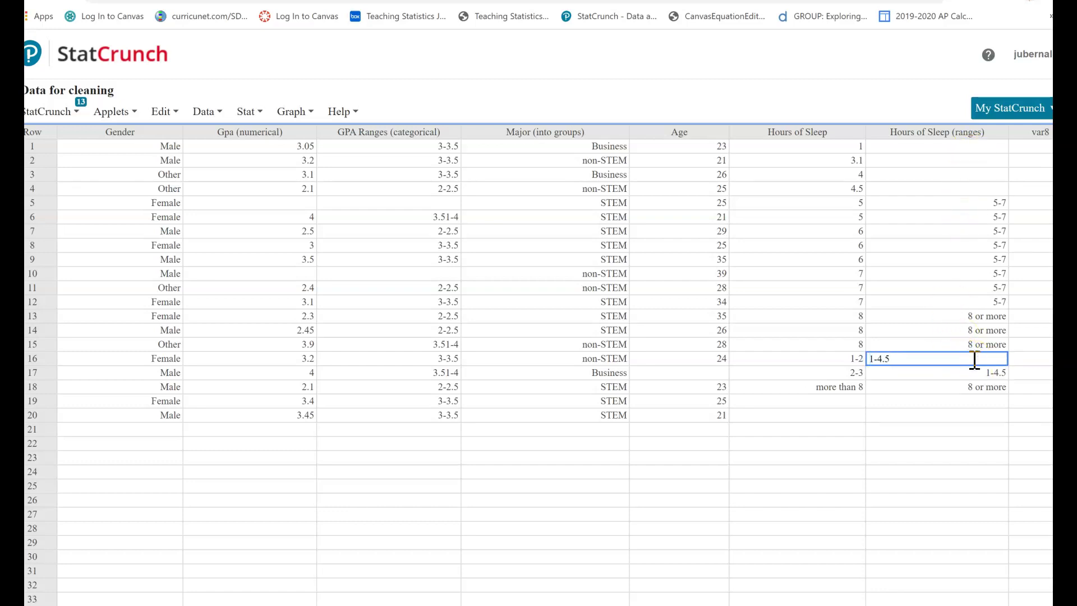
drag(974, 147, 975, 193)
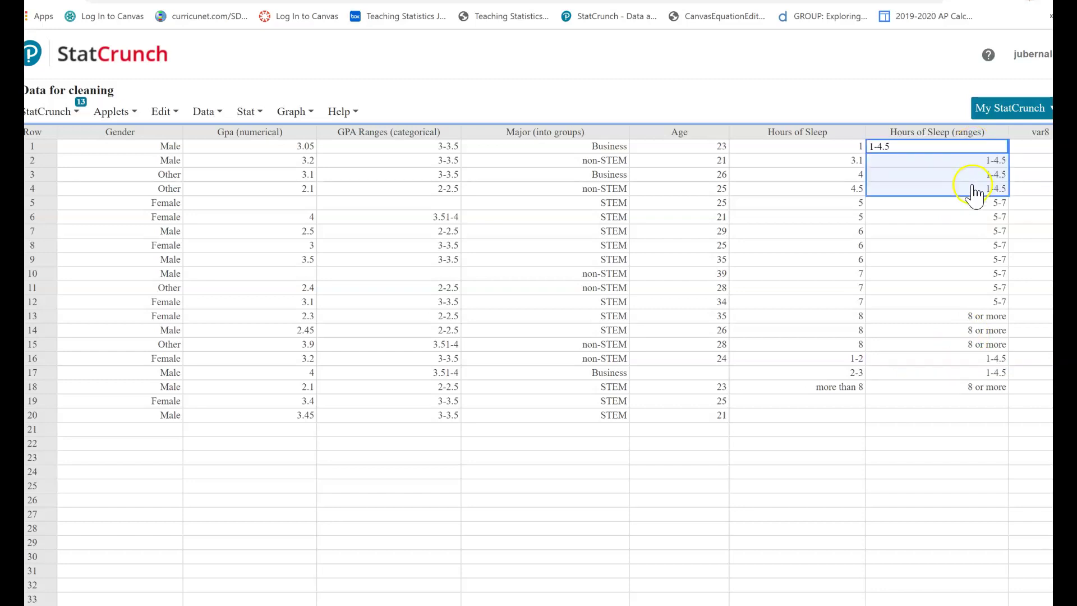
click(945, 231)
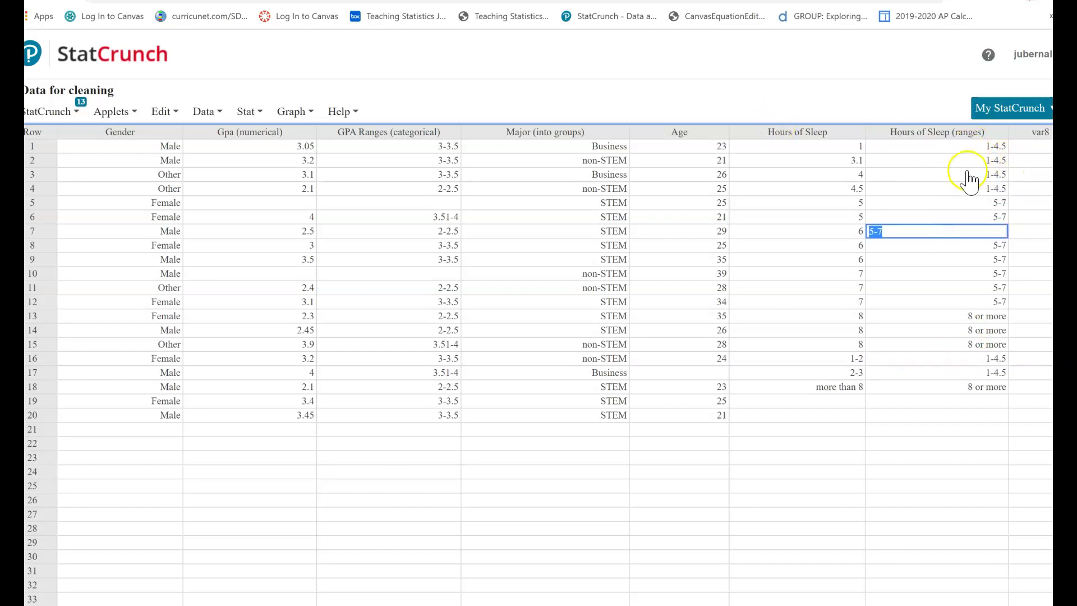
click(293, 111)
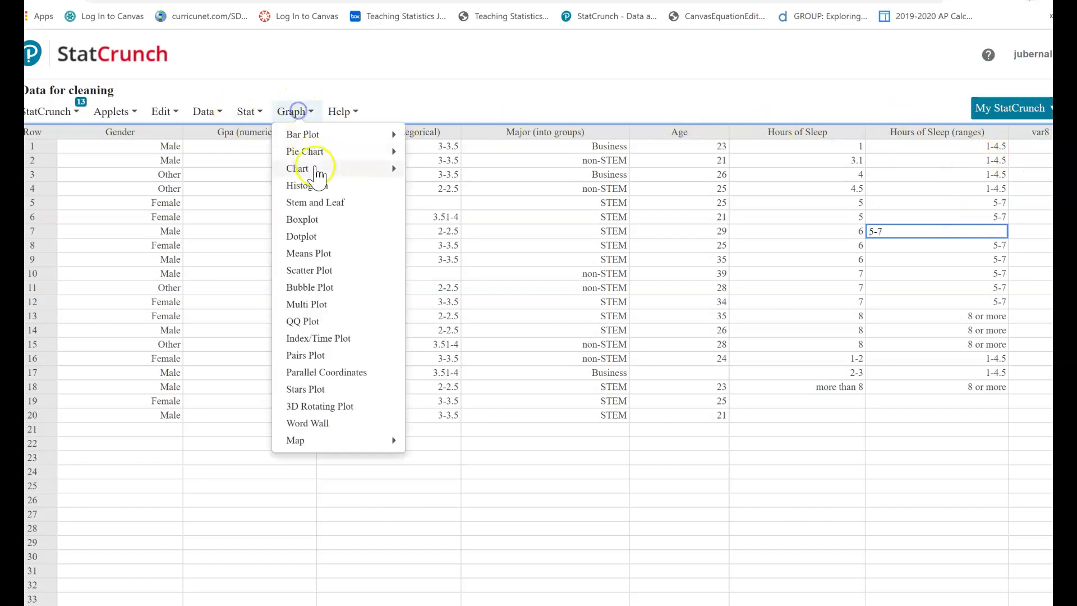
mouse_move(317, 169)
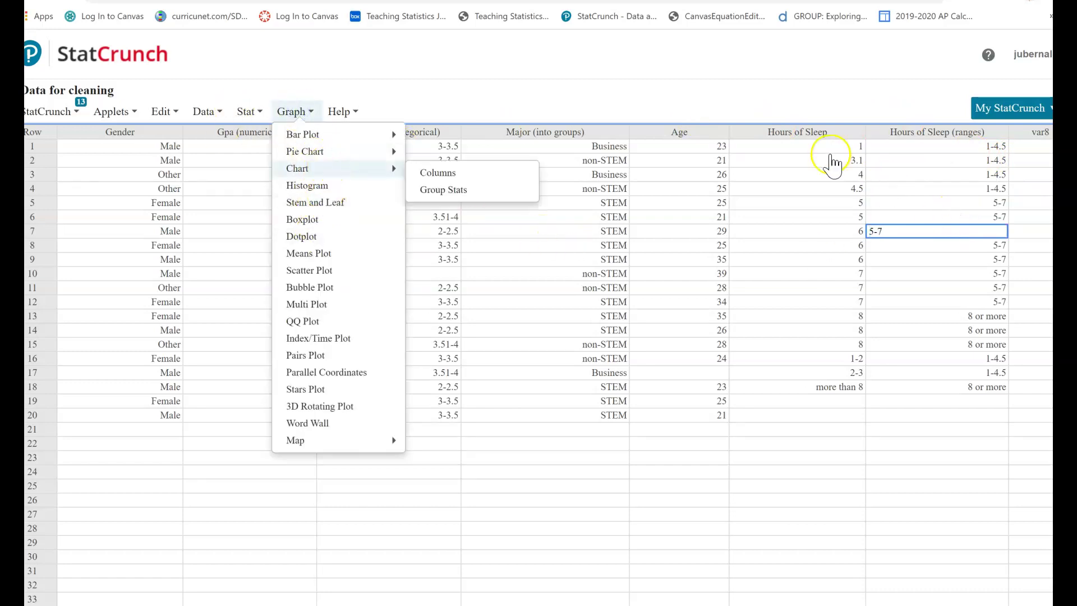
click(831, 162)
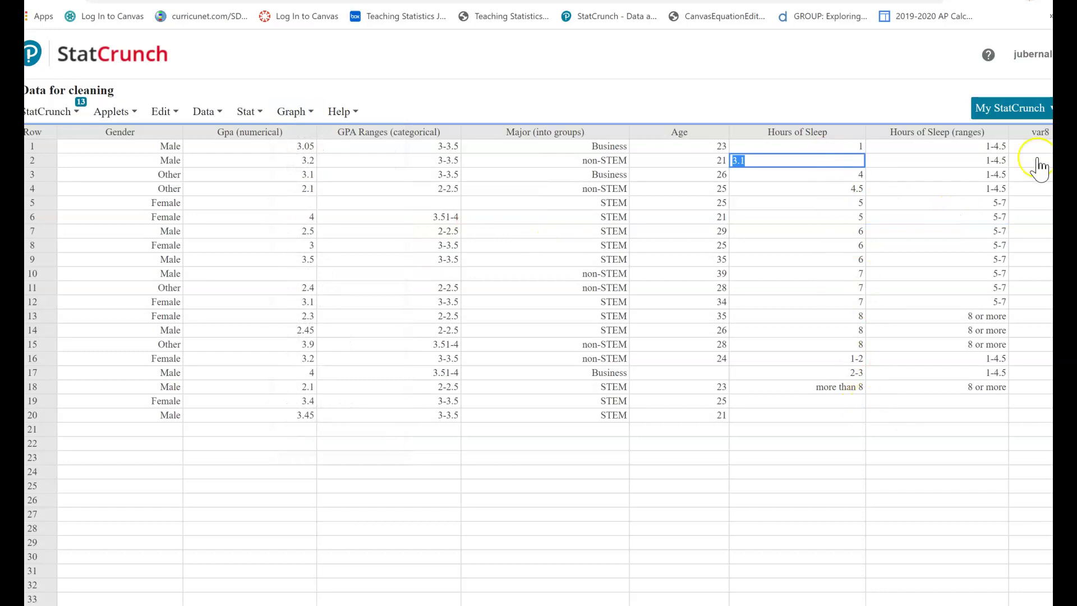
Step: Compute a frequency bar plot of Hours of Sleep (ranges) from the data, view the categories, and close the graph
click(318, 119)
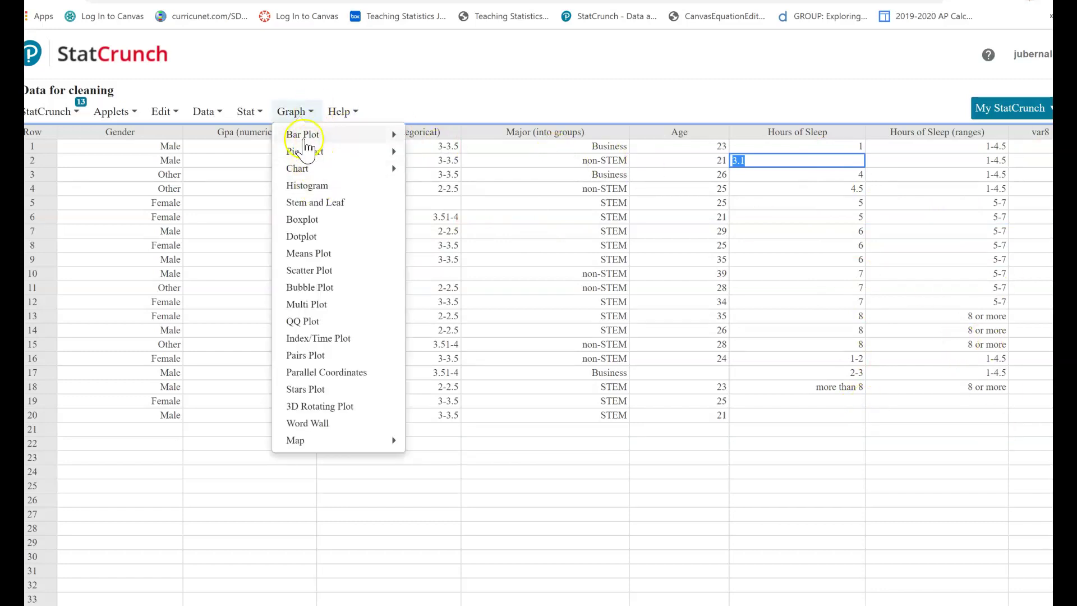
mouse_move(348, 136)
click(426, 144)
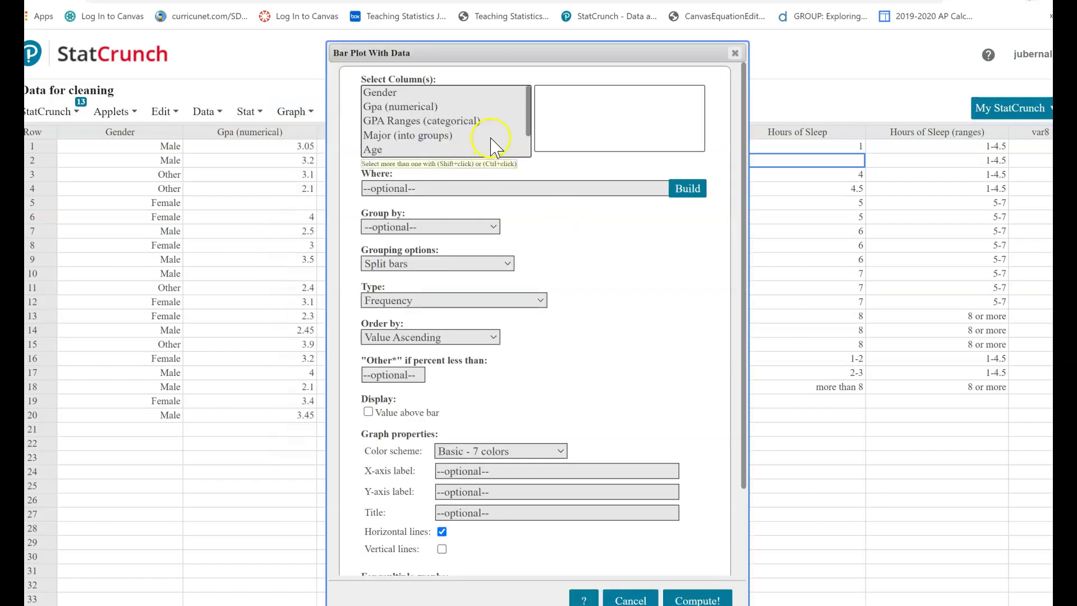
drag(529, 126, 526, 168)
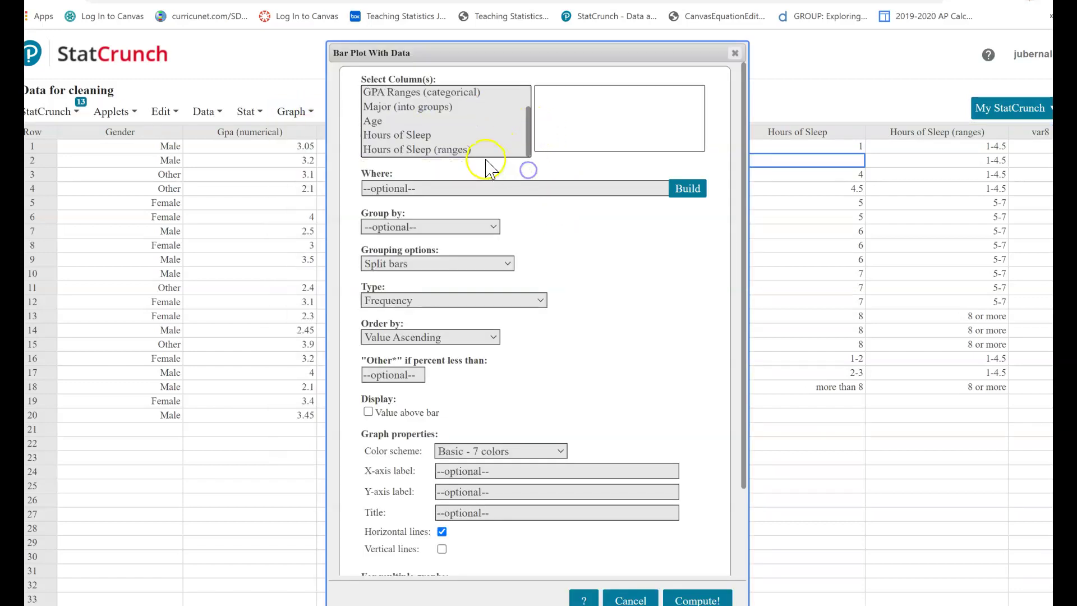
click(471, 136)
click(461, 147)
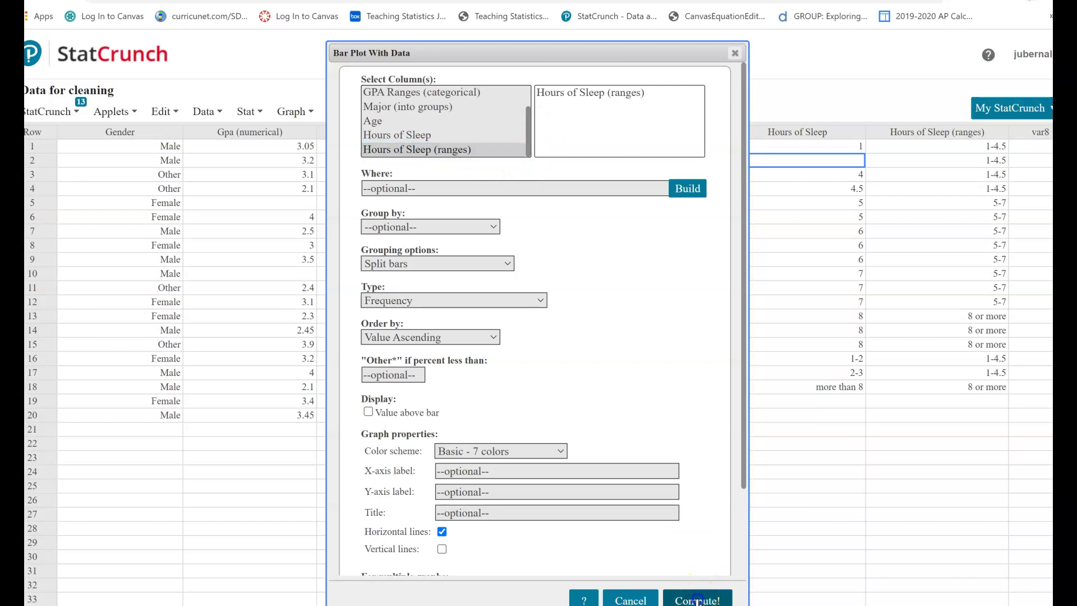
click(695, 598)
drag(713, 212, 597, 40)
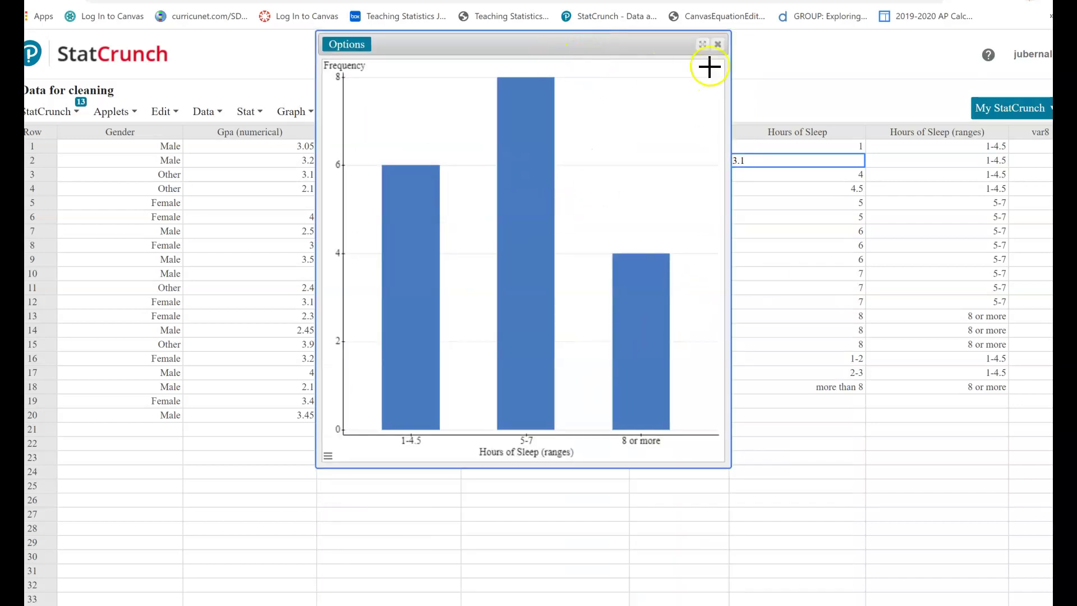
click(717, 44)
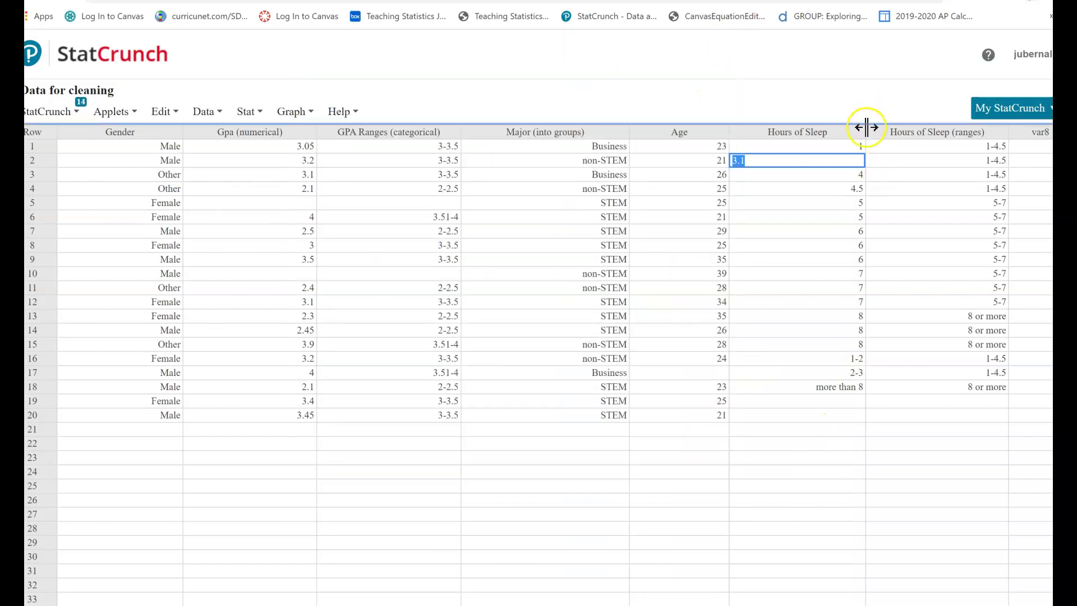
Step: Delete the original Hours of Sleep column, keeping only the ranges column
click(858, 133)
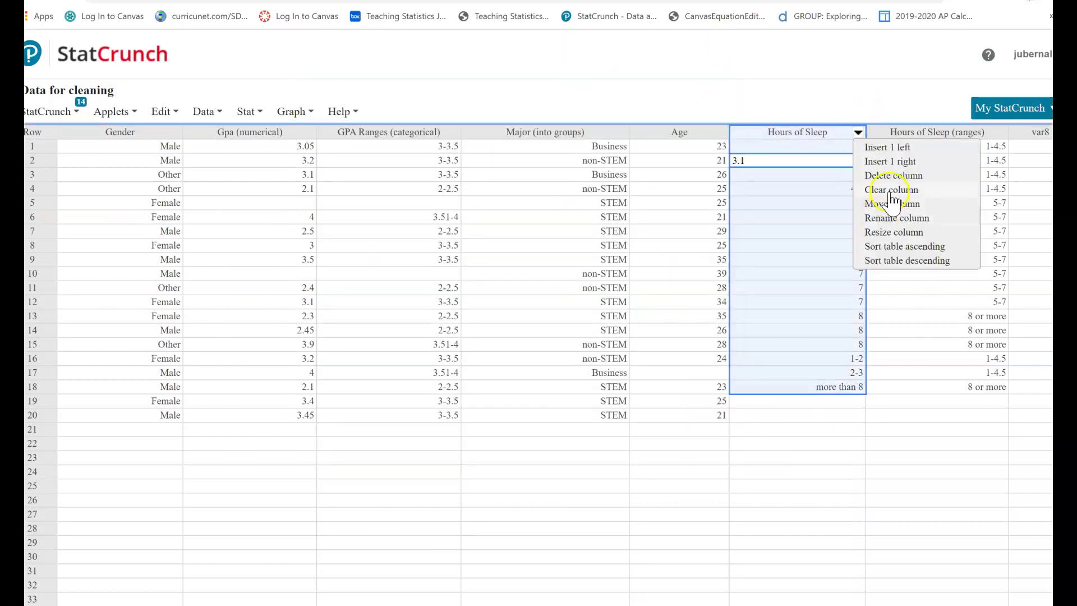
click(896, 176)
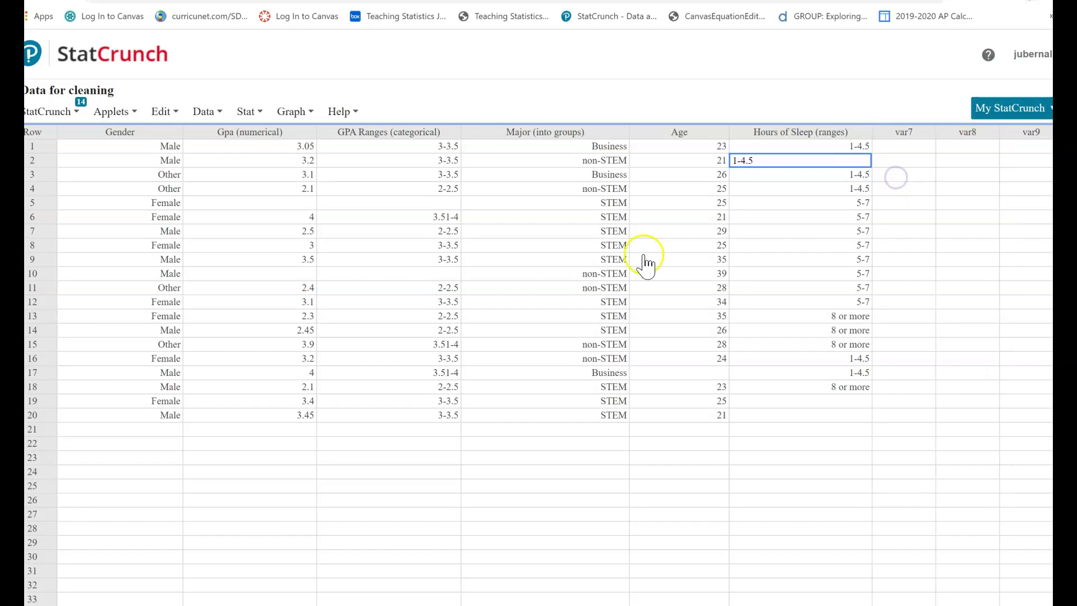